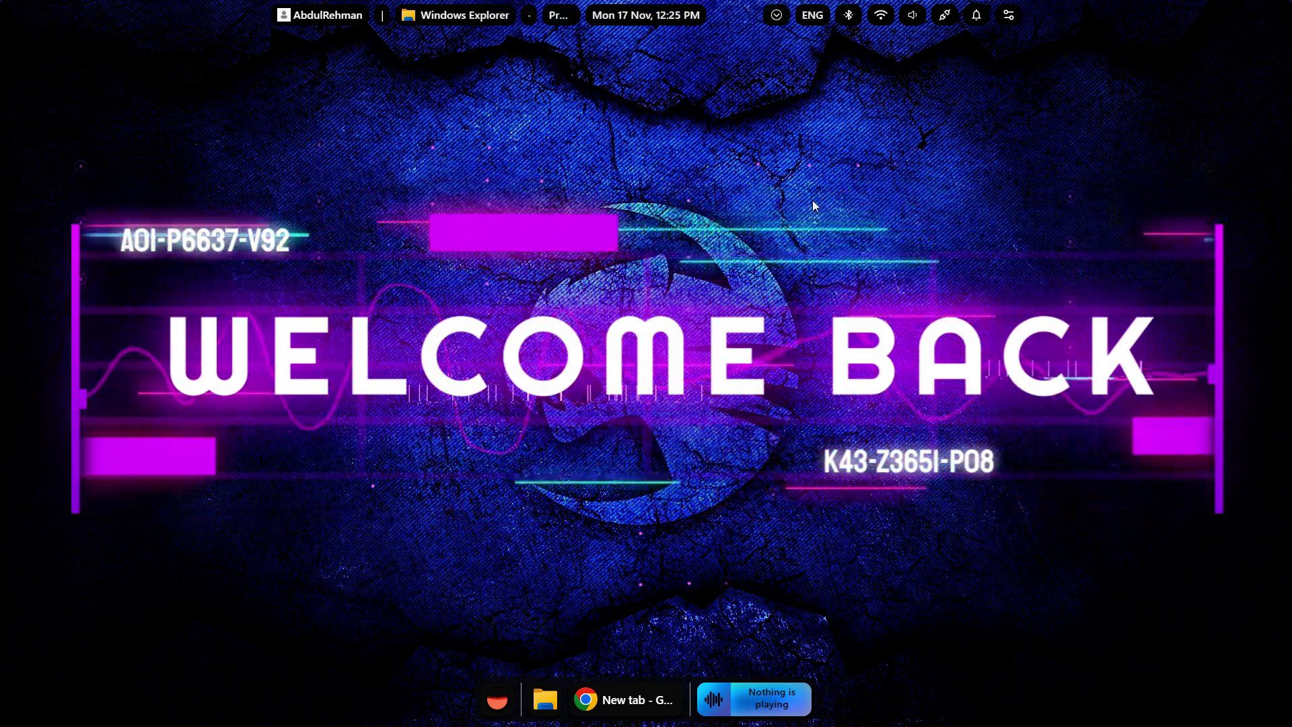
Open Seelen UI Settings from the quick settings panel and go to the Resources > Themes list
click(1008, 14)
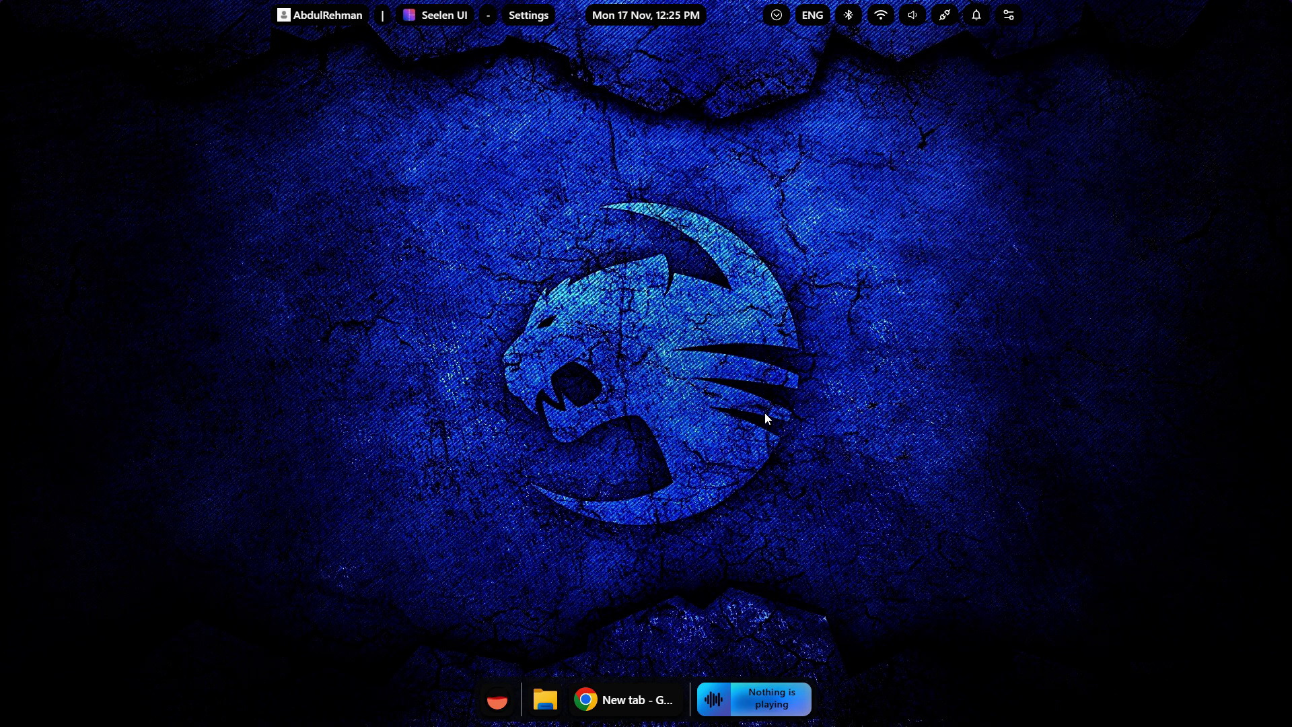
click(375, 249)
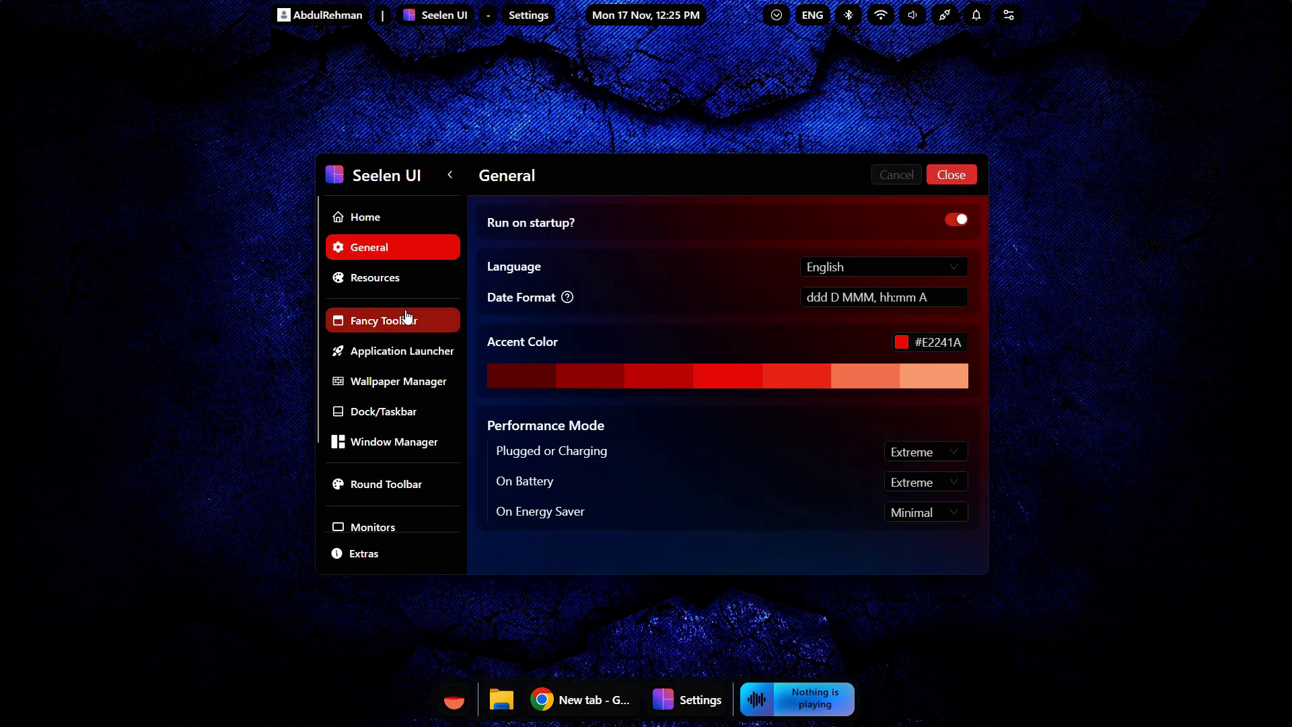
click(407, 318)
click(402, 278)
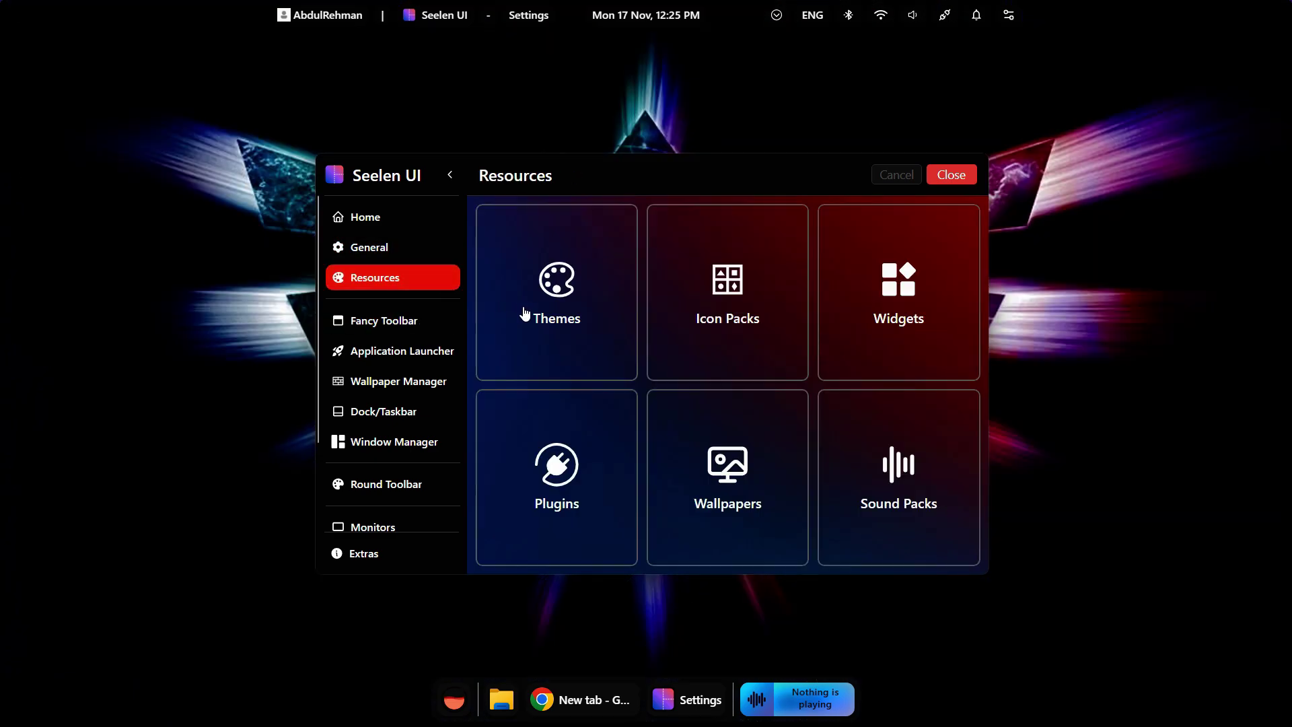
click(525, 314)
scroll(882, 401, down, 3)
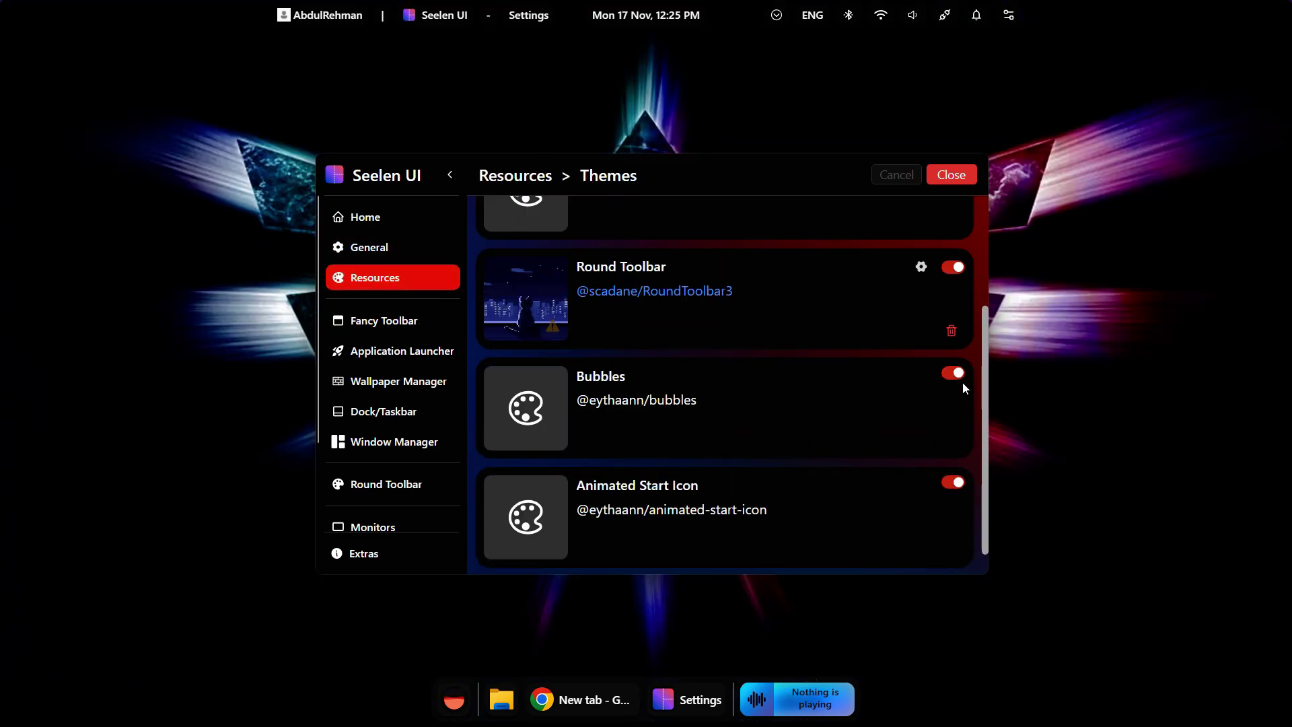
Disable the Bubbles and Round Toolbar themes, saving after each change
click(953, 374)
click(952, 175)
click(953, 268)
click(949, 176)
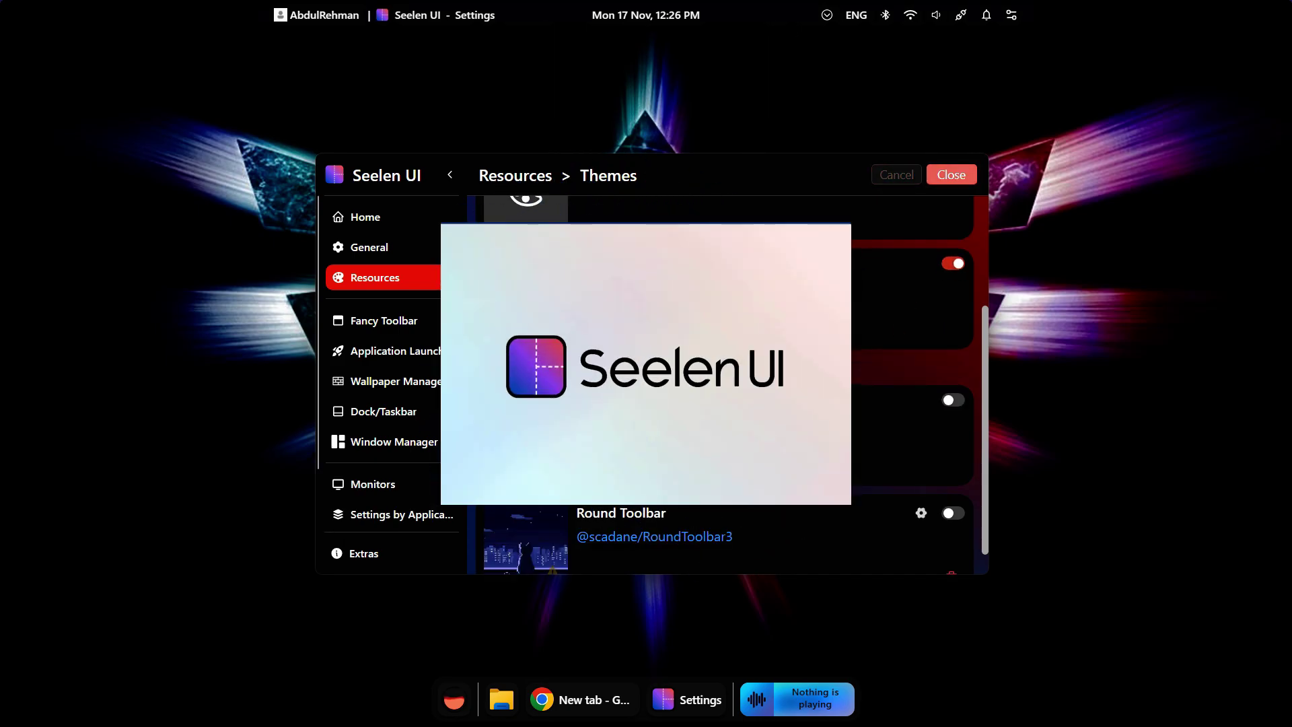
Re-enable the Round Toolbar theme and save so all three themes are active
scroll(837, 407, down, 1)
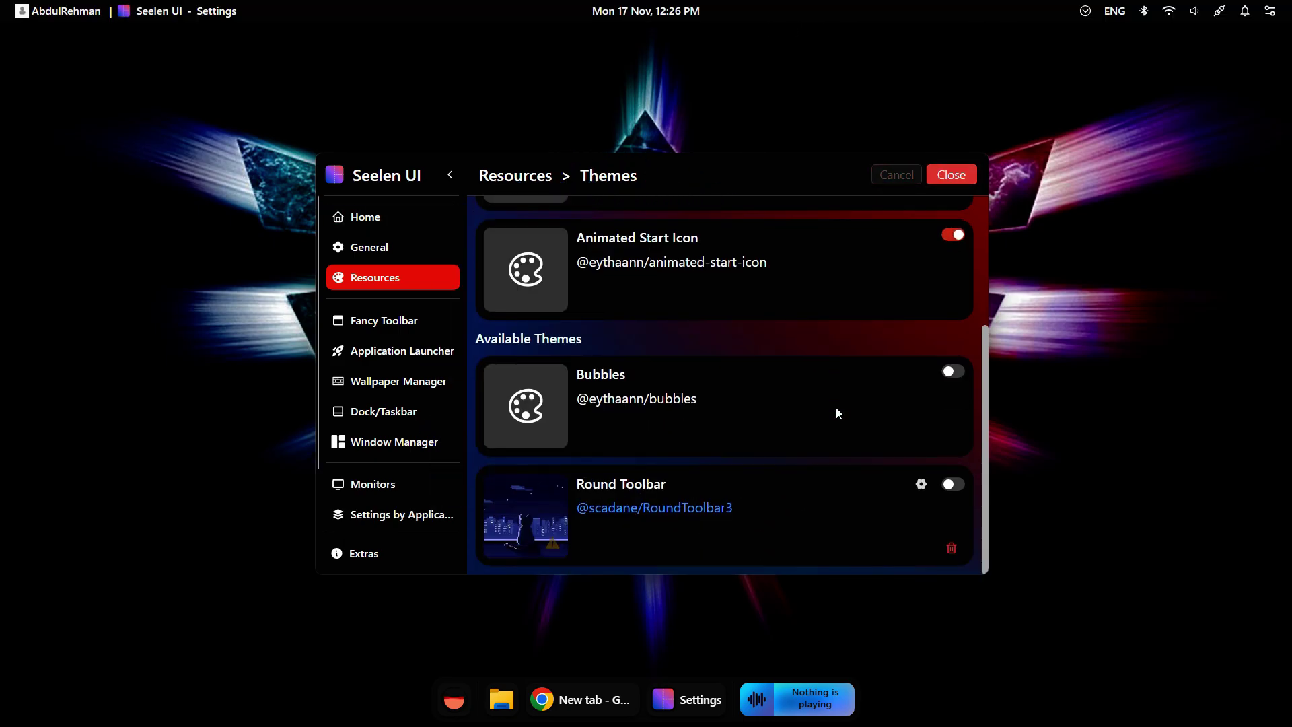
scroll(836, 406, up, 3)
scroll(837, 407, down, 3)
click(953, 371)
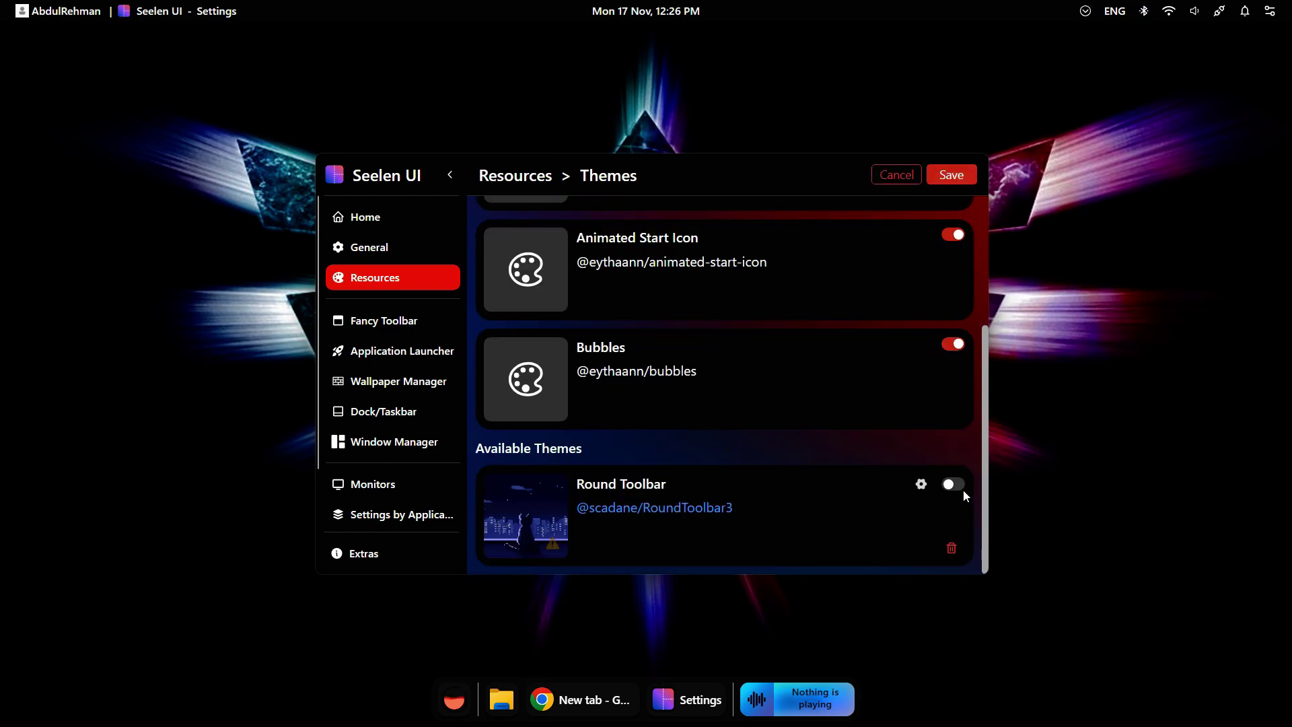
click(951, 174)
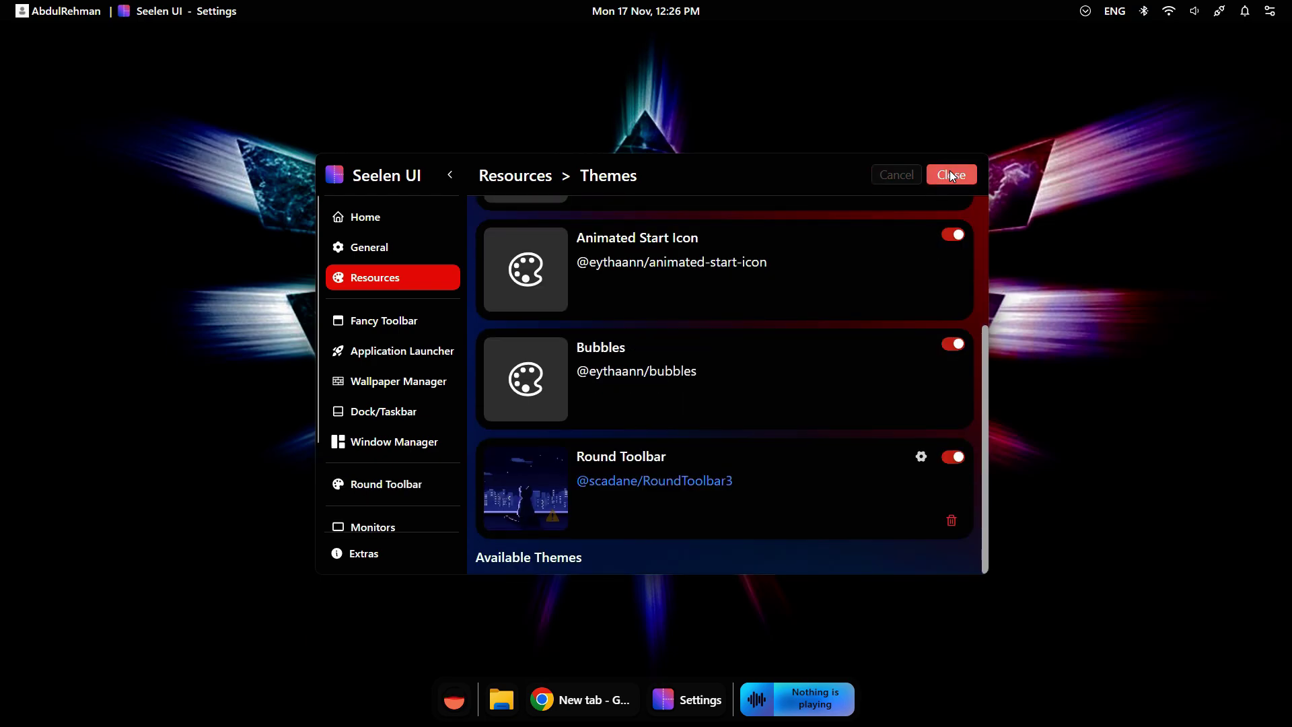
Review the installed wallpapers and toggle Enable Fancy Toolbar off and back on, then view the launcher and wallpaper settings
click(374, 323)
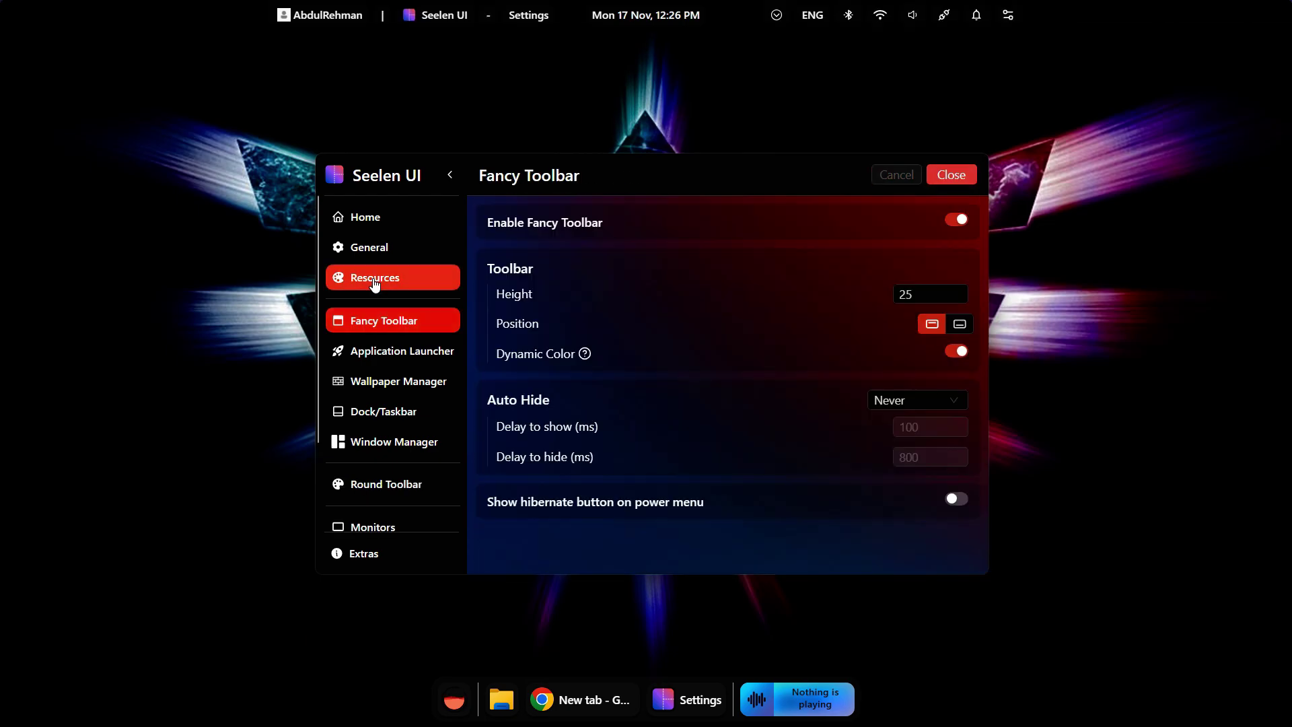
click(375, 279)
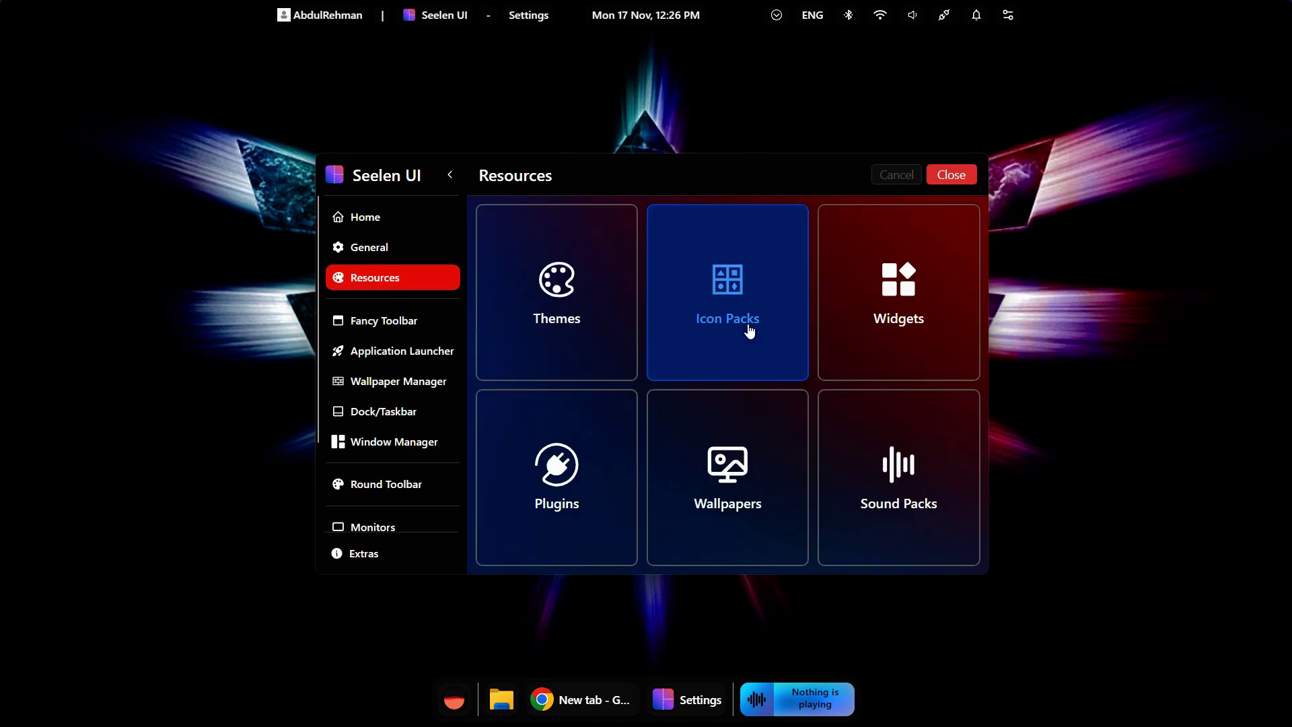
click(769, 455)
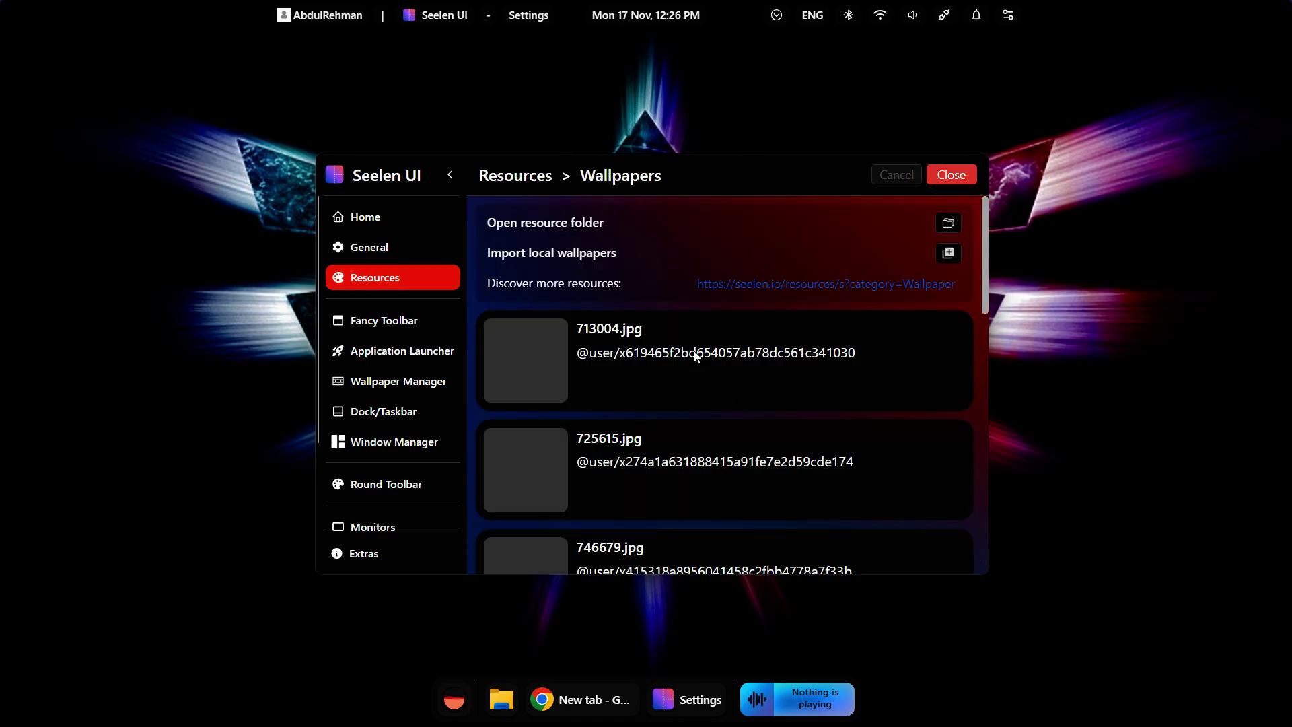
click(374, 321)
click(957, 221)
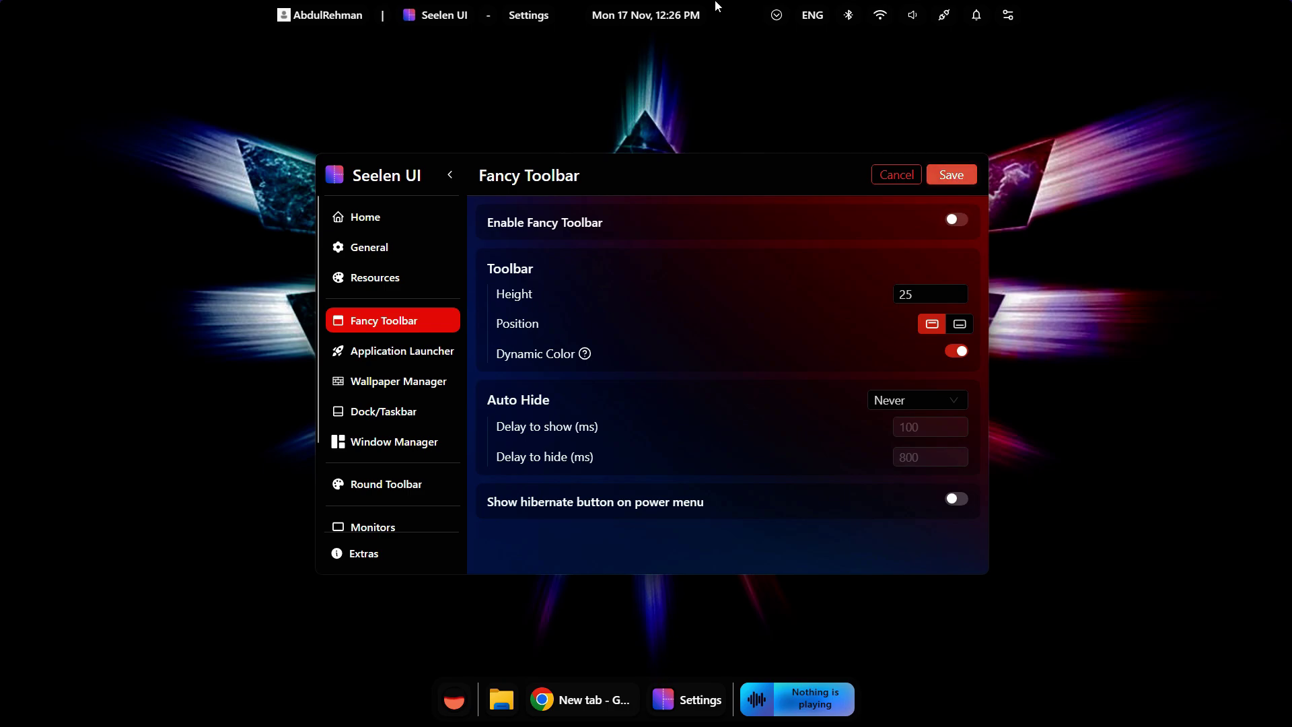
click(959, 220)
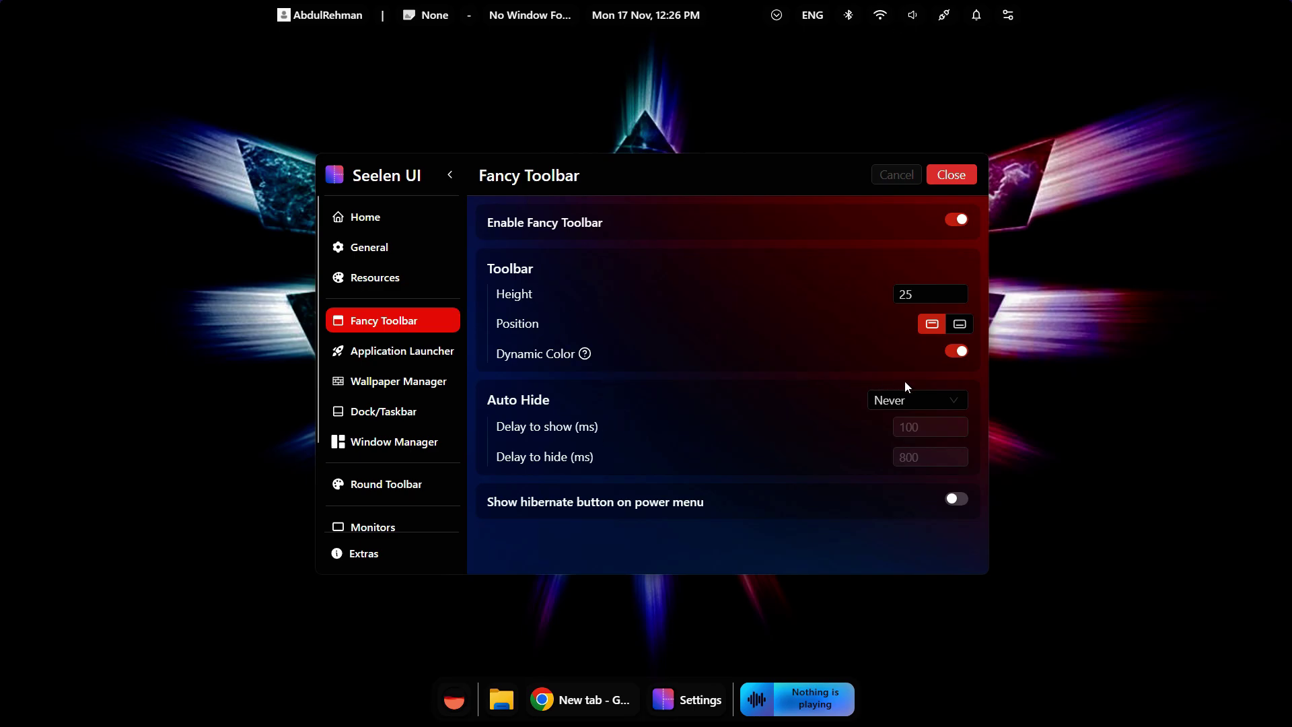
click(415, 353)
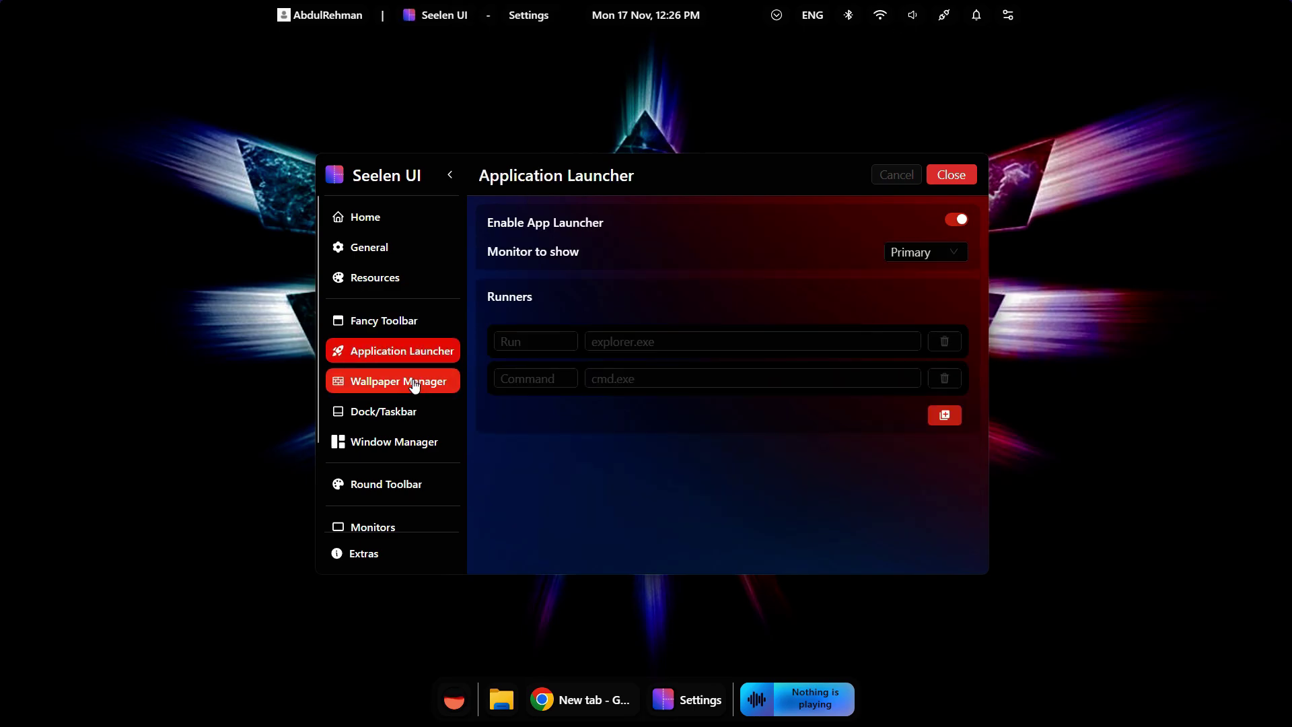
click(415, 384)
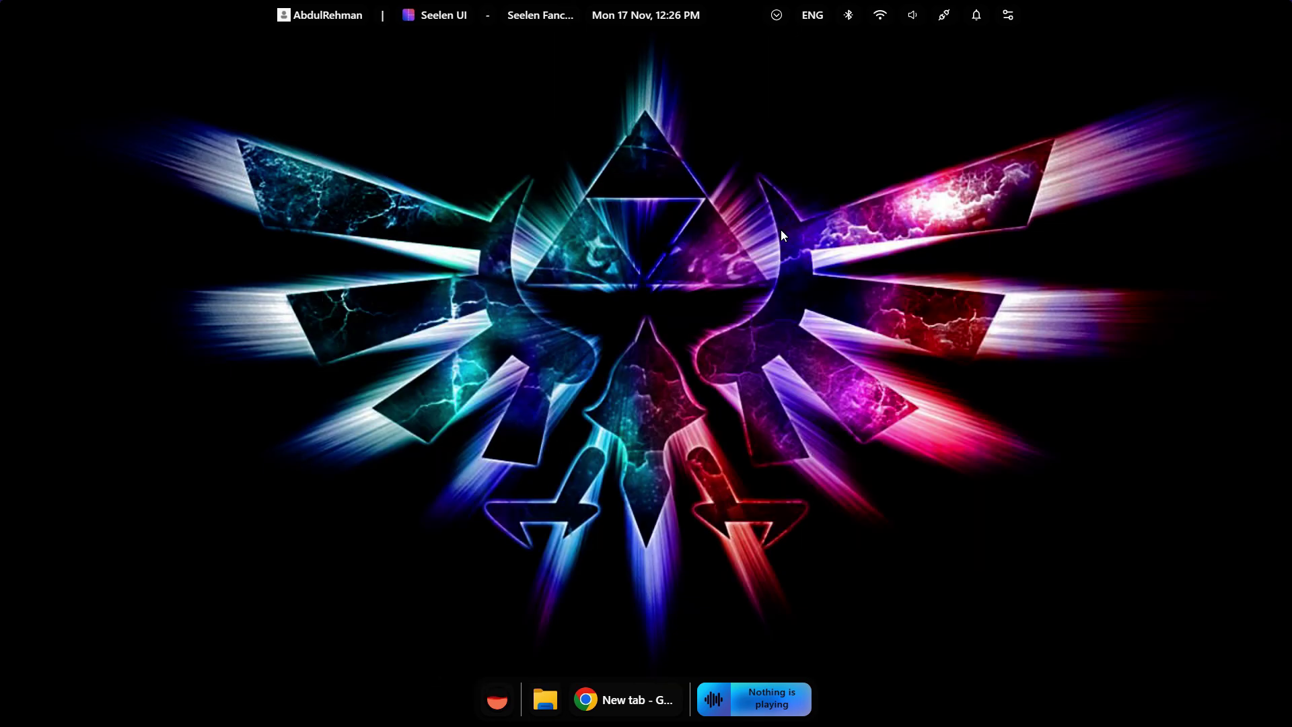
Launch Google Chrome by searching 'chro' in the Seelen UI app launcher
key(super+space)
scroll(557, 315, down, 3)
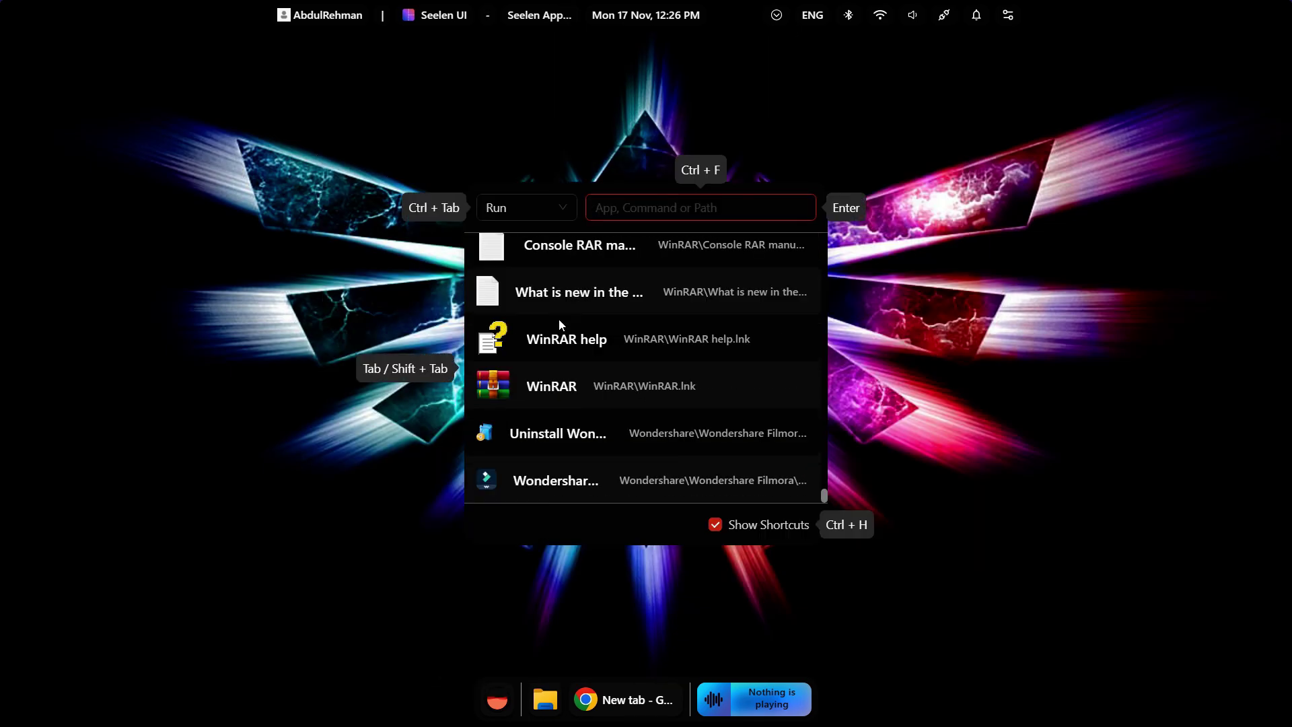
scroll(559, 320, up, 10)
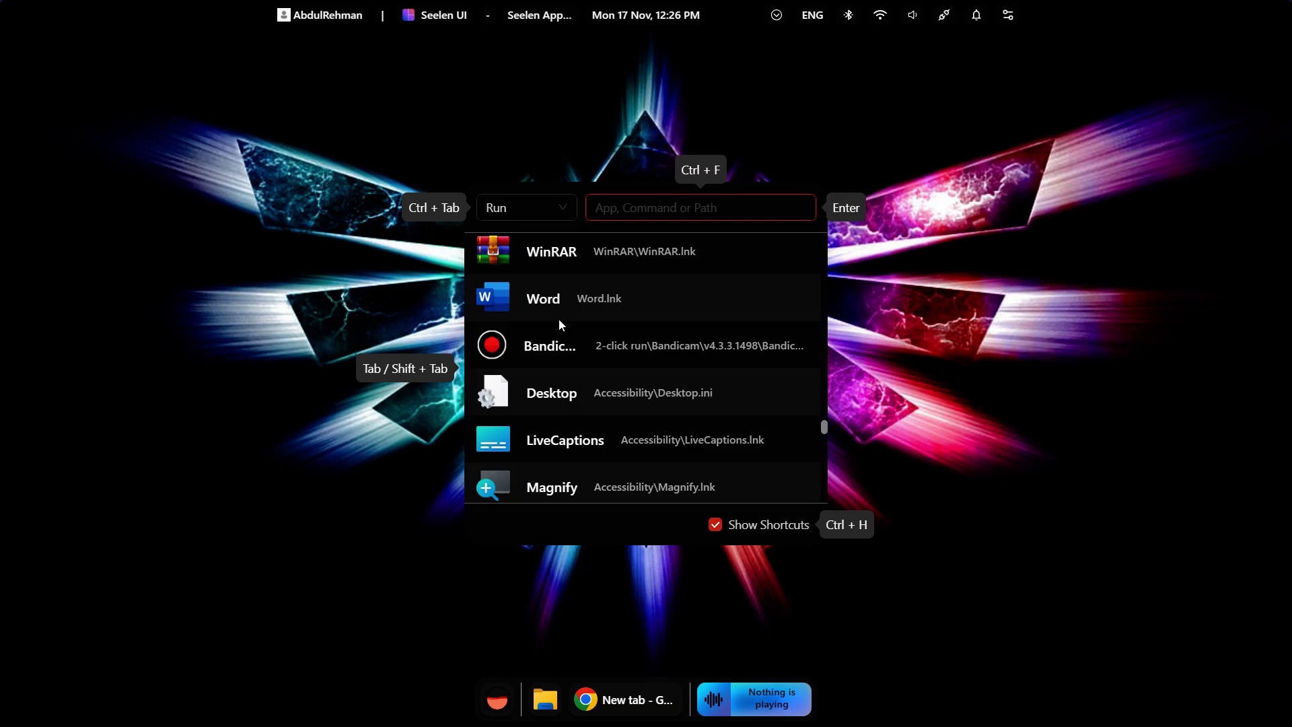
scroll(559, 319, up, 5)
text(chro)
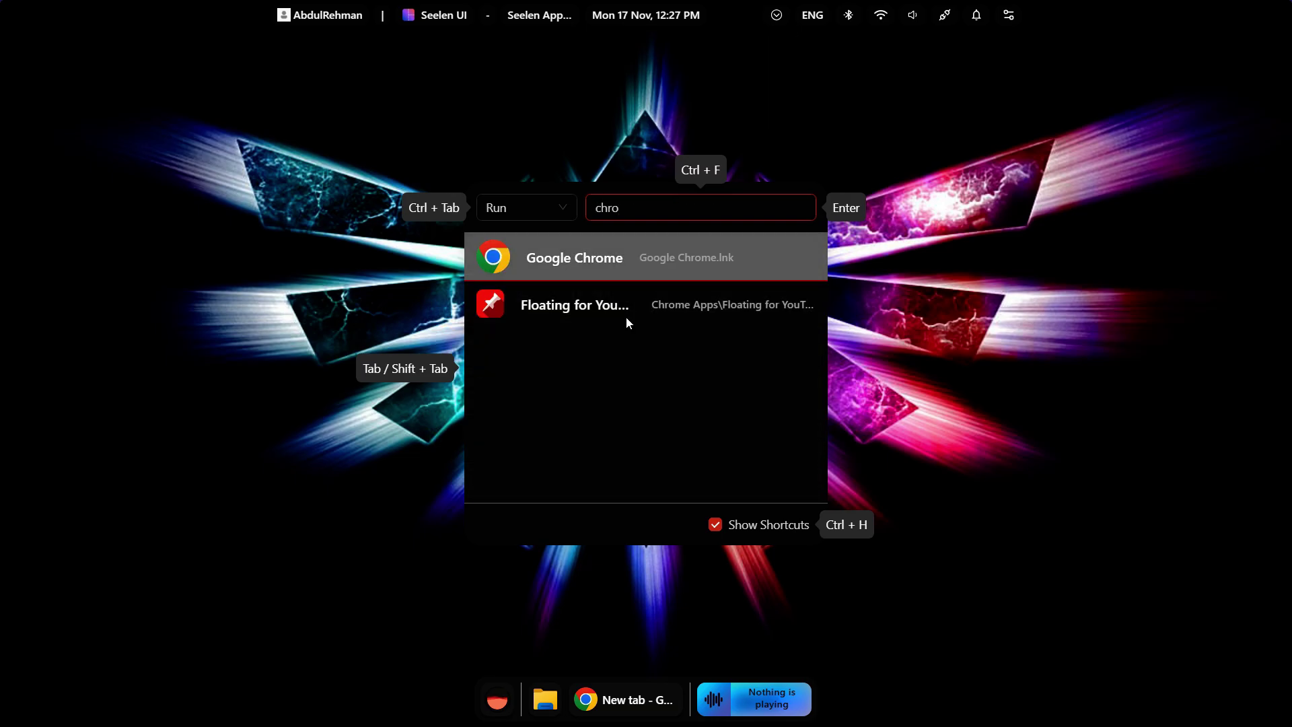
key(Return)
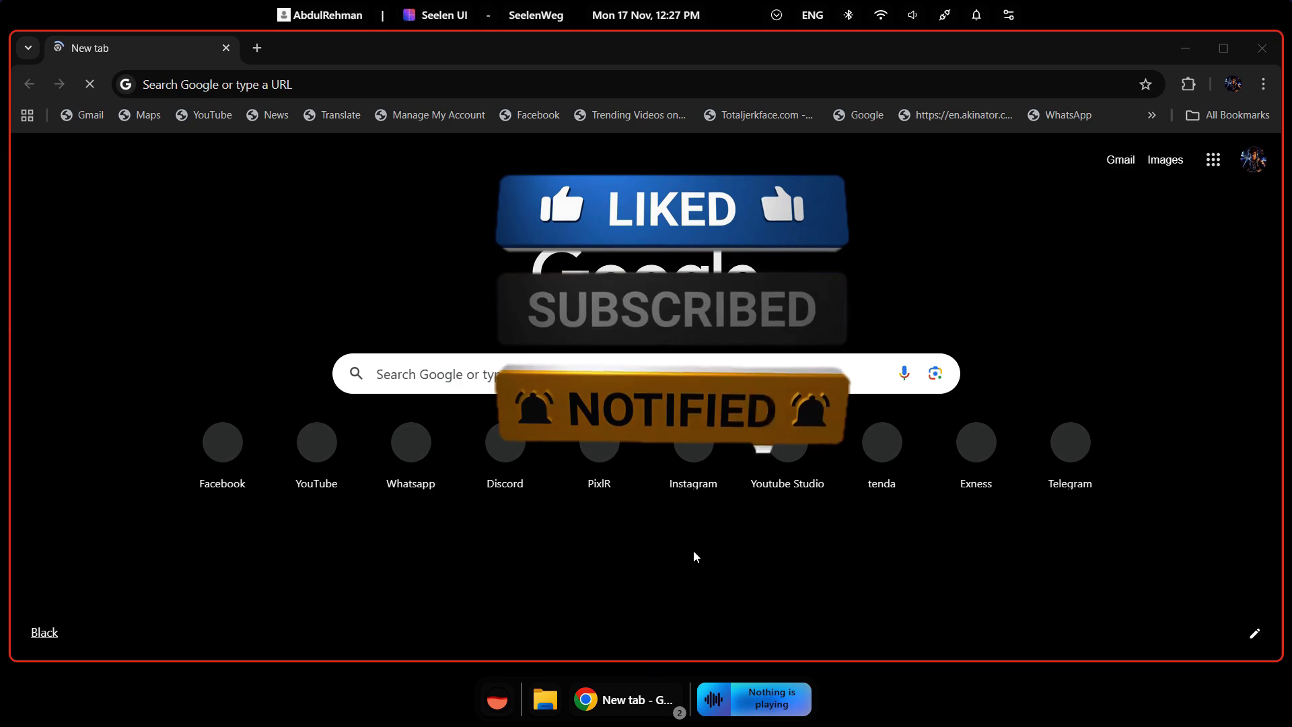
Open File Explorer with Win+E so it tiles on the right beside Chrome
key(super+e)
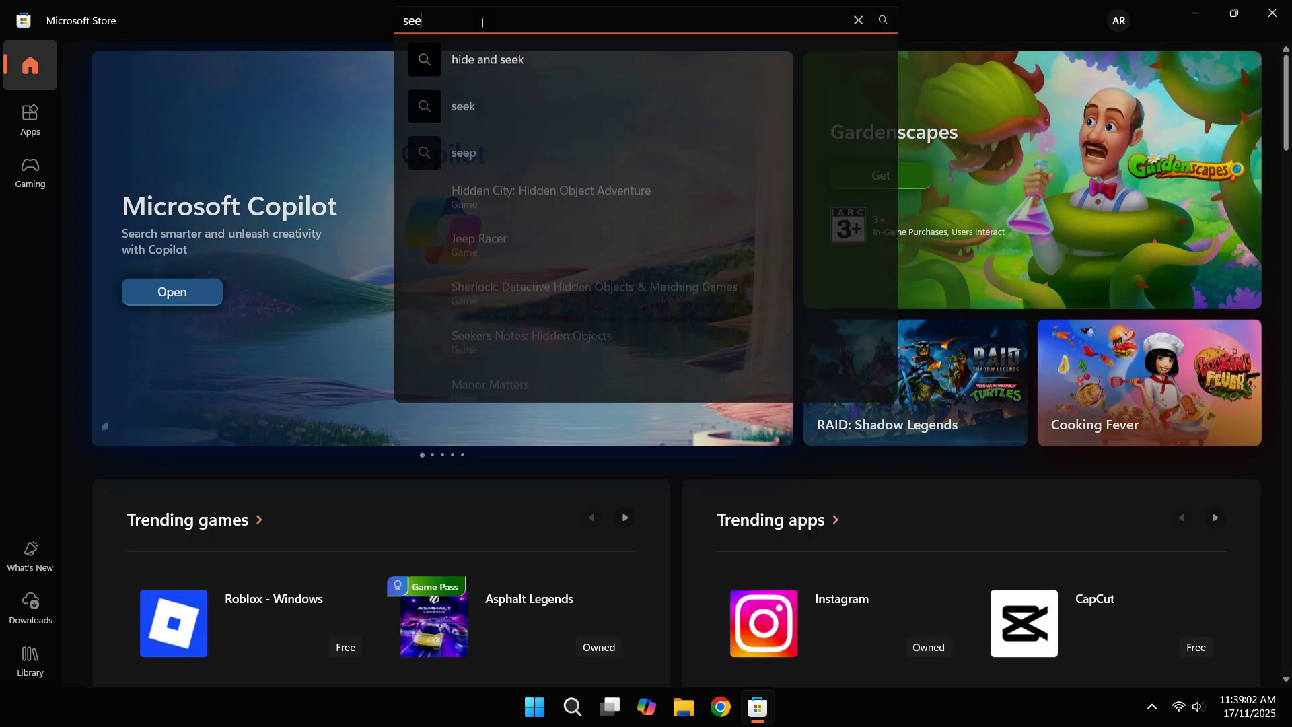
Search the Store for 'seelen', open the Seelen UI page and install it
text(len)
click(542, 104)
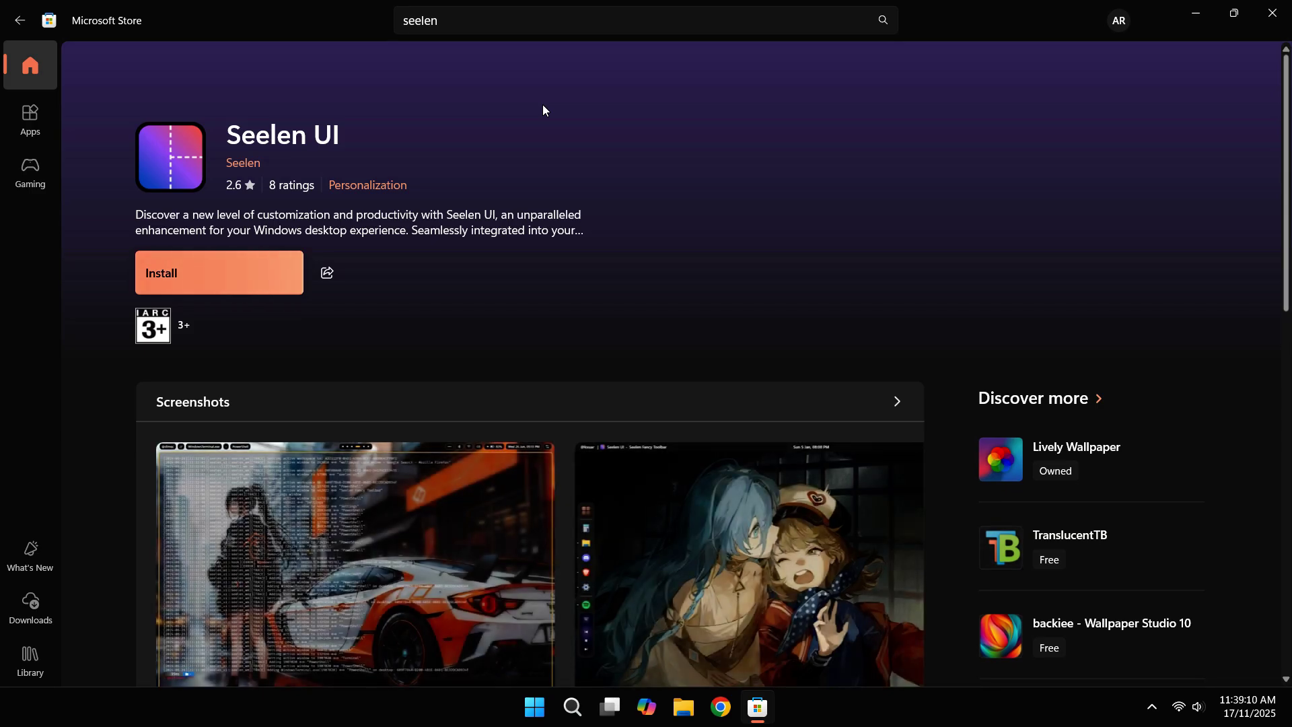
click(223, 273)
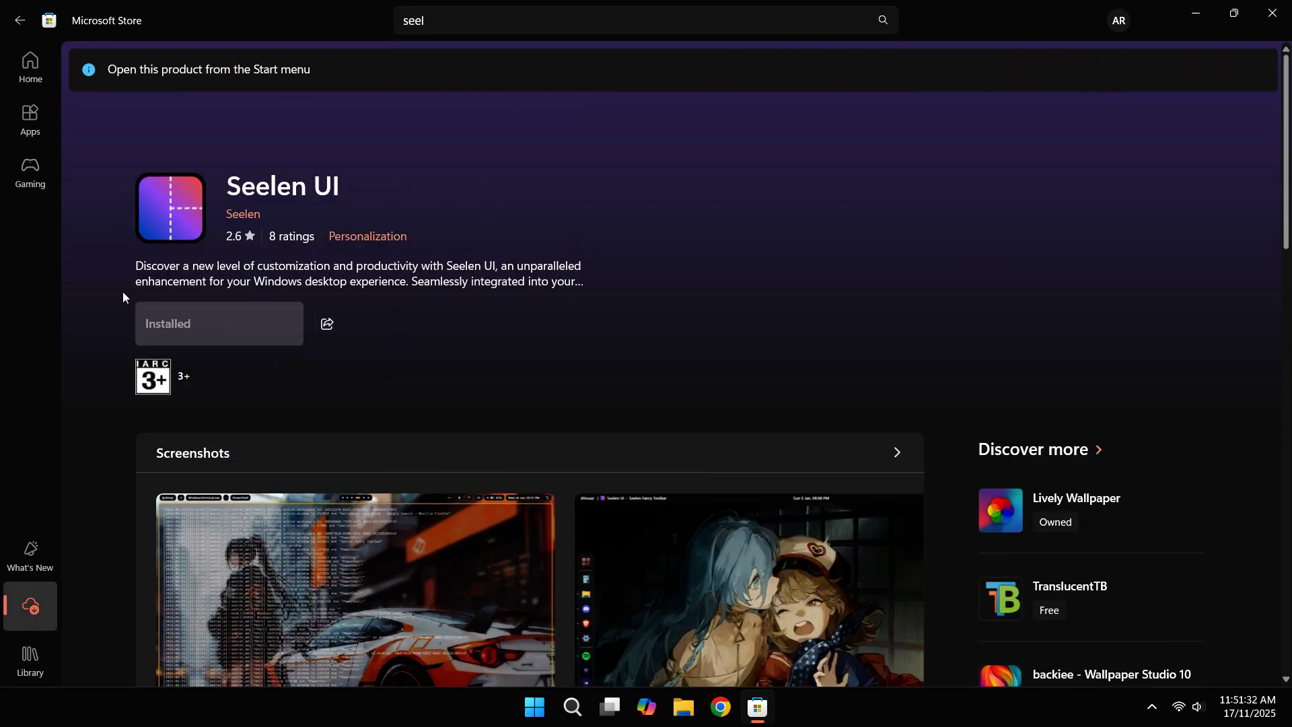
Close the Store and launch Seelen UI from a Start menu search for 'seeker ui'
click(1272, 13)
click(548, 708)
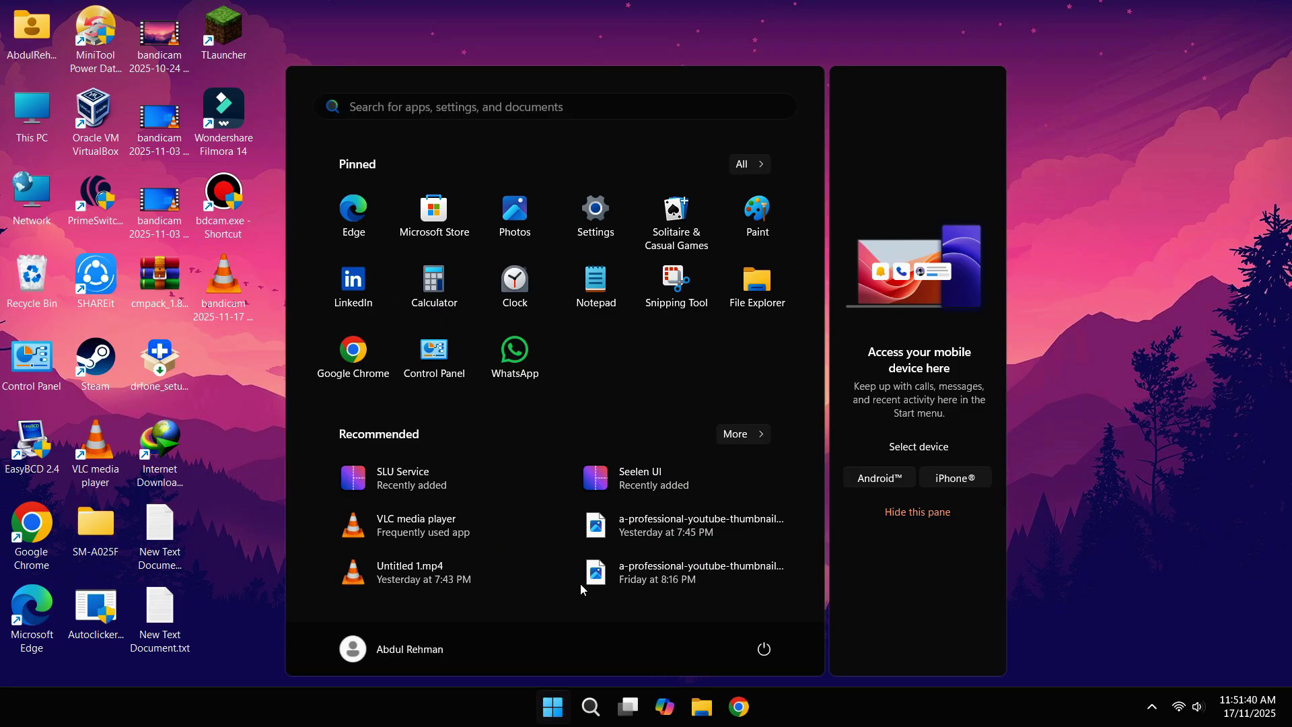
click(741, 434)
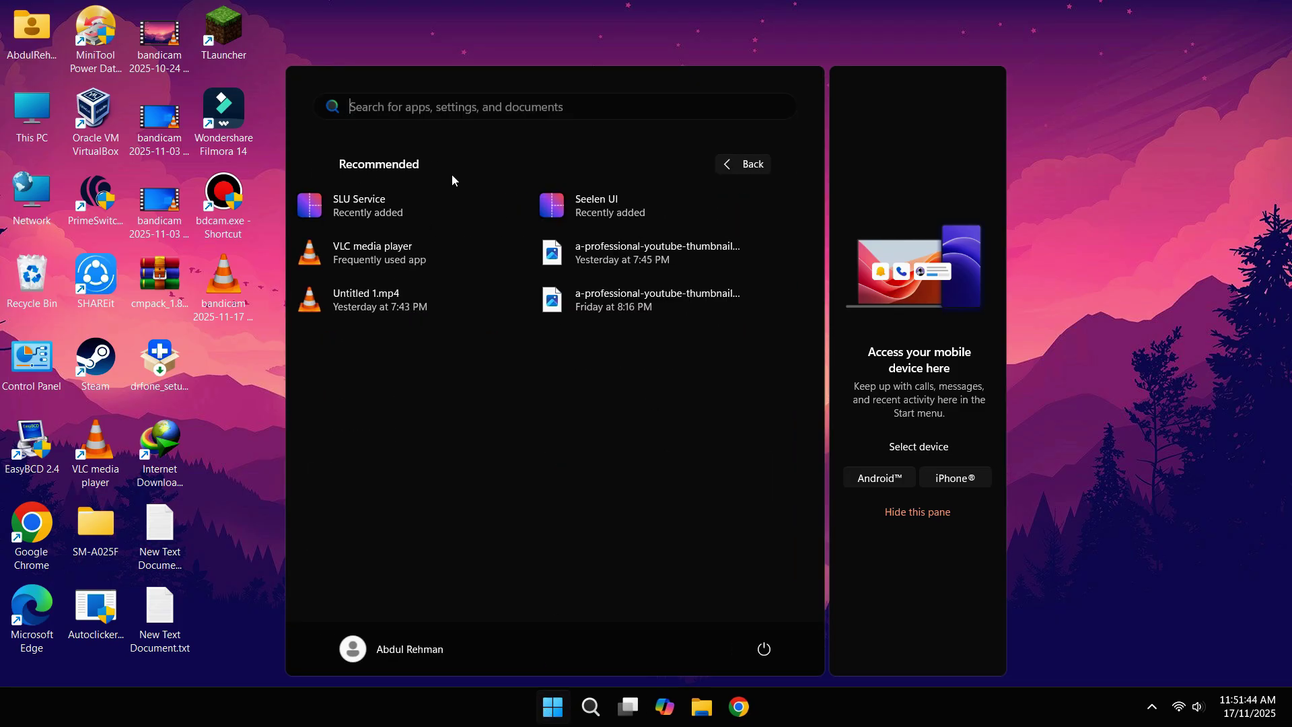
click(463, 108)
text(seeker ui)
click(485, 244)
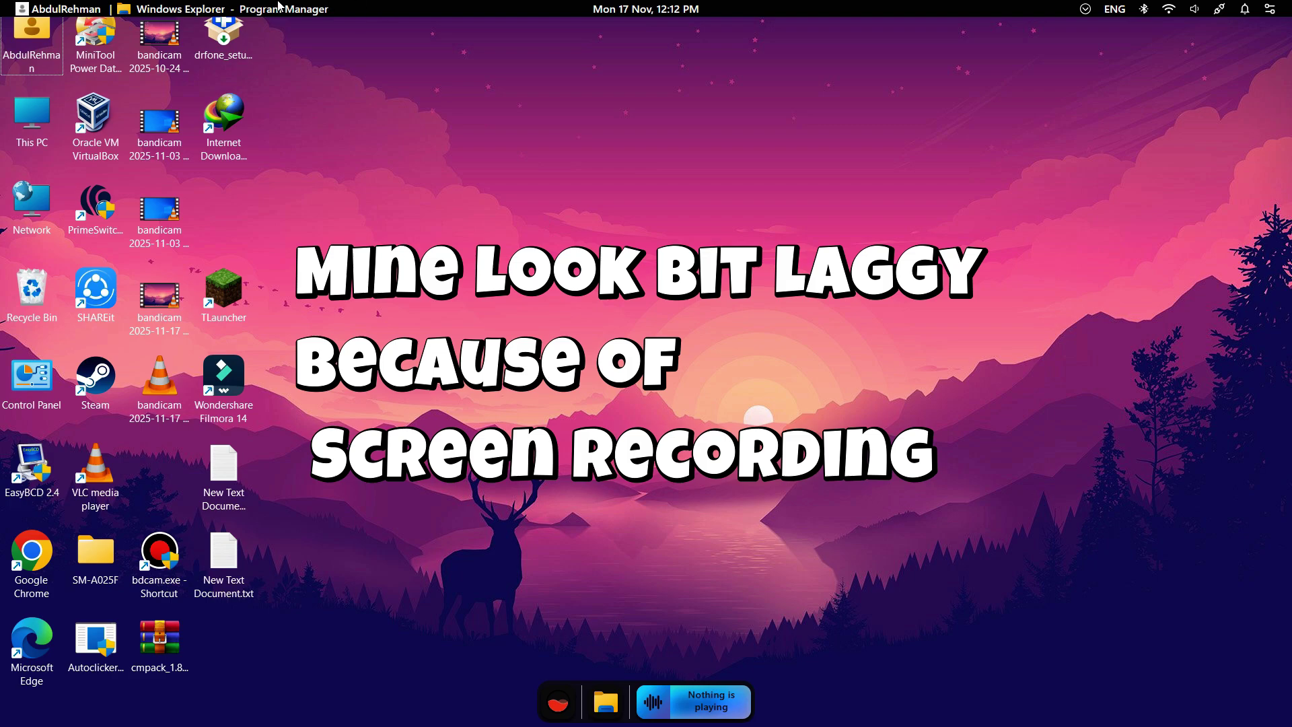
Hide the desktop icons through the desktop's View options
right_click(386, 177)
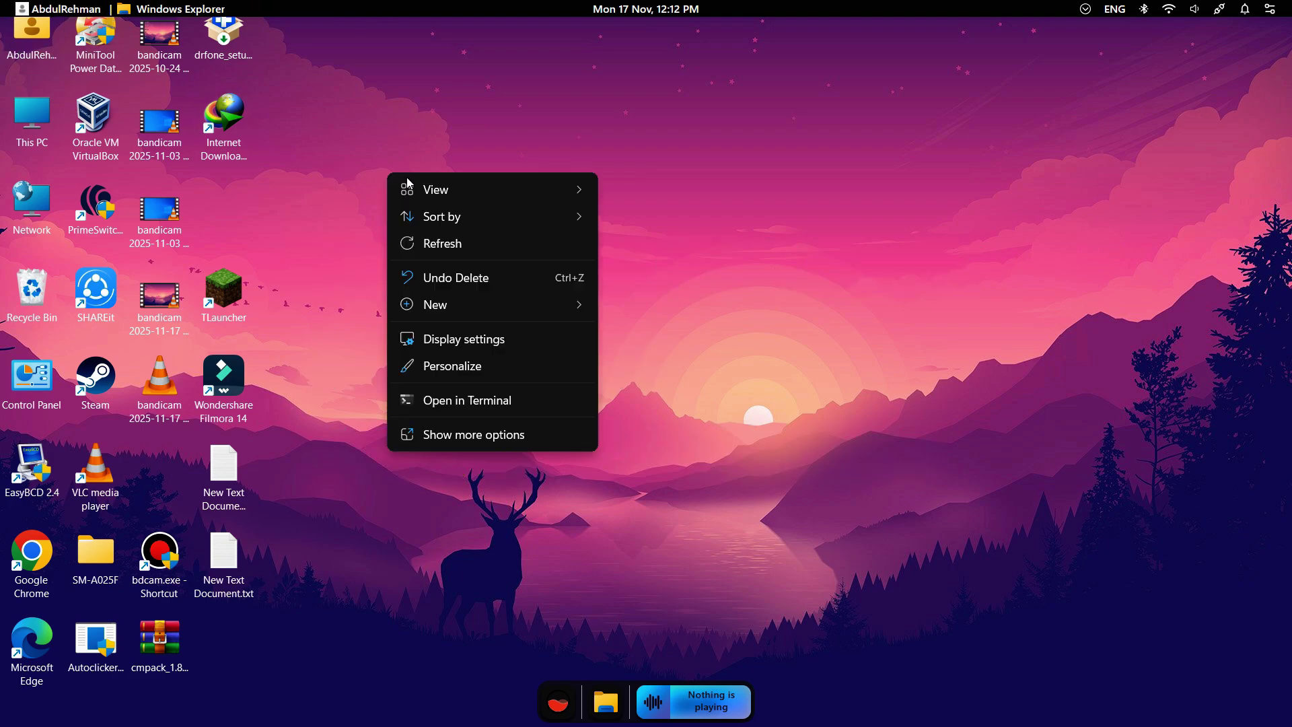
mouse_move(489, 196)
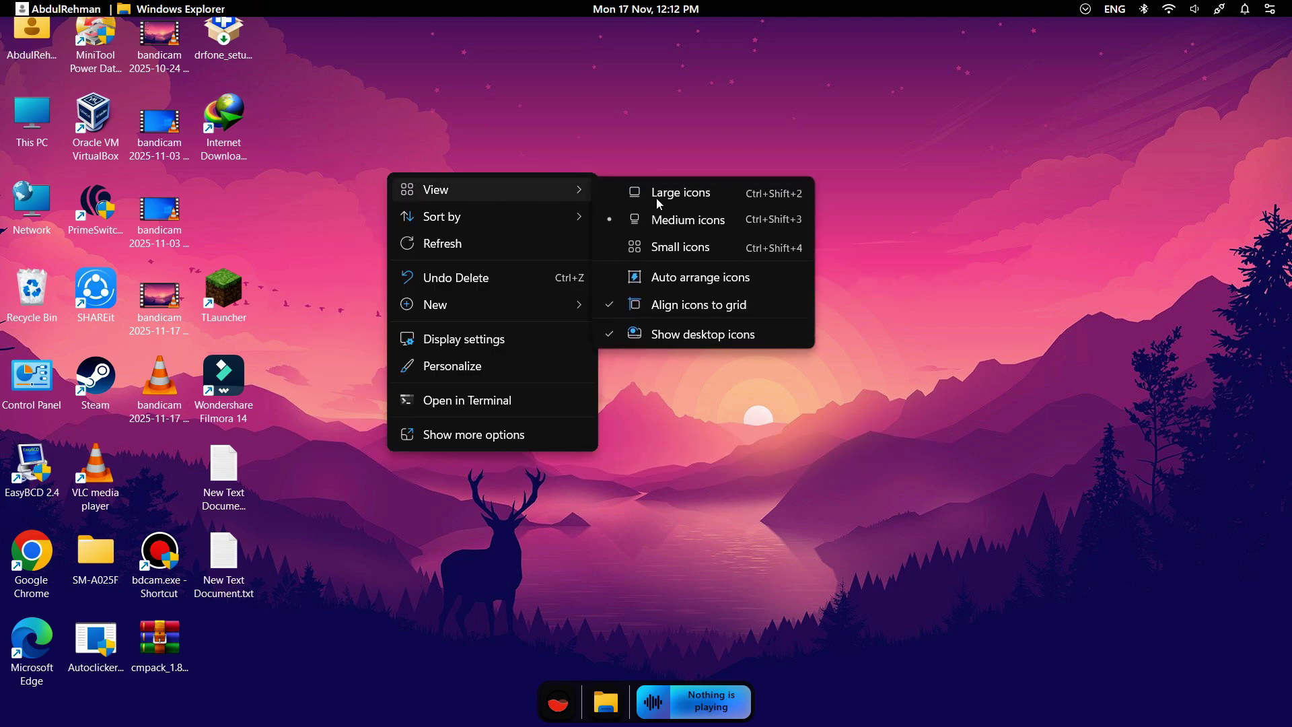
click(708, 336)
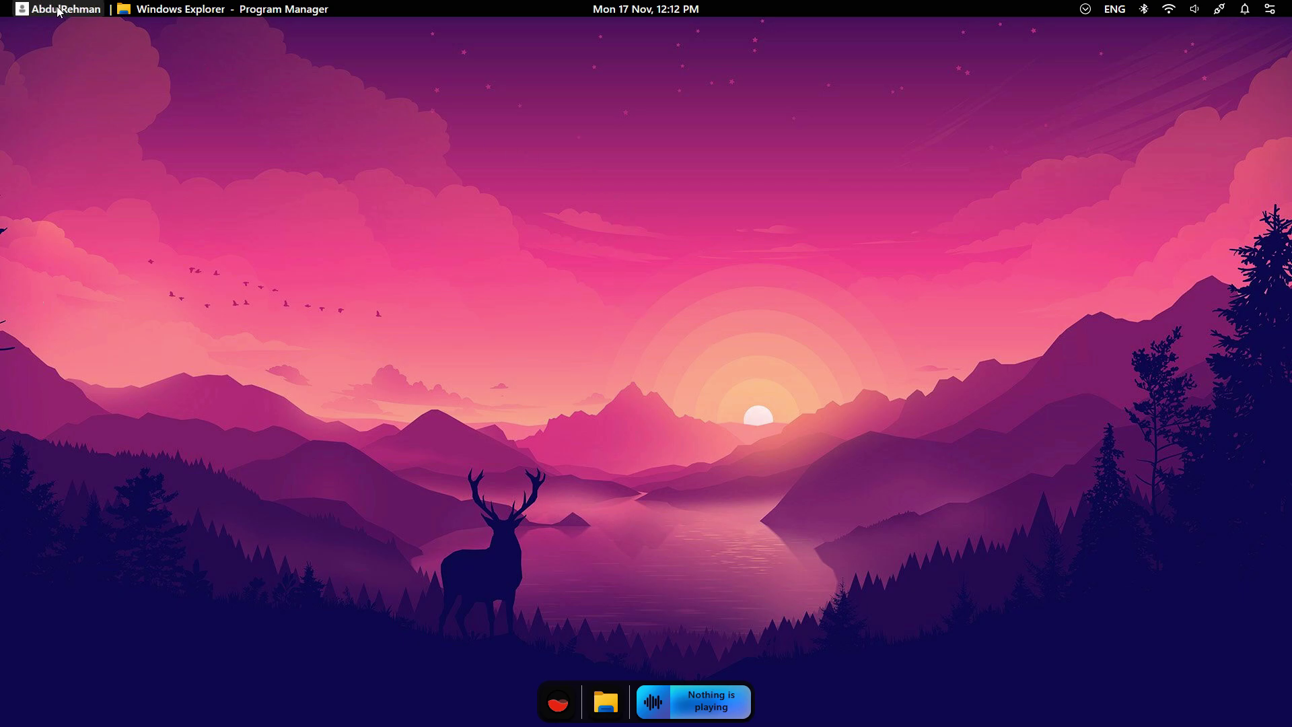
click(177, 11)
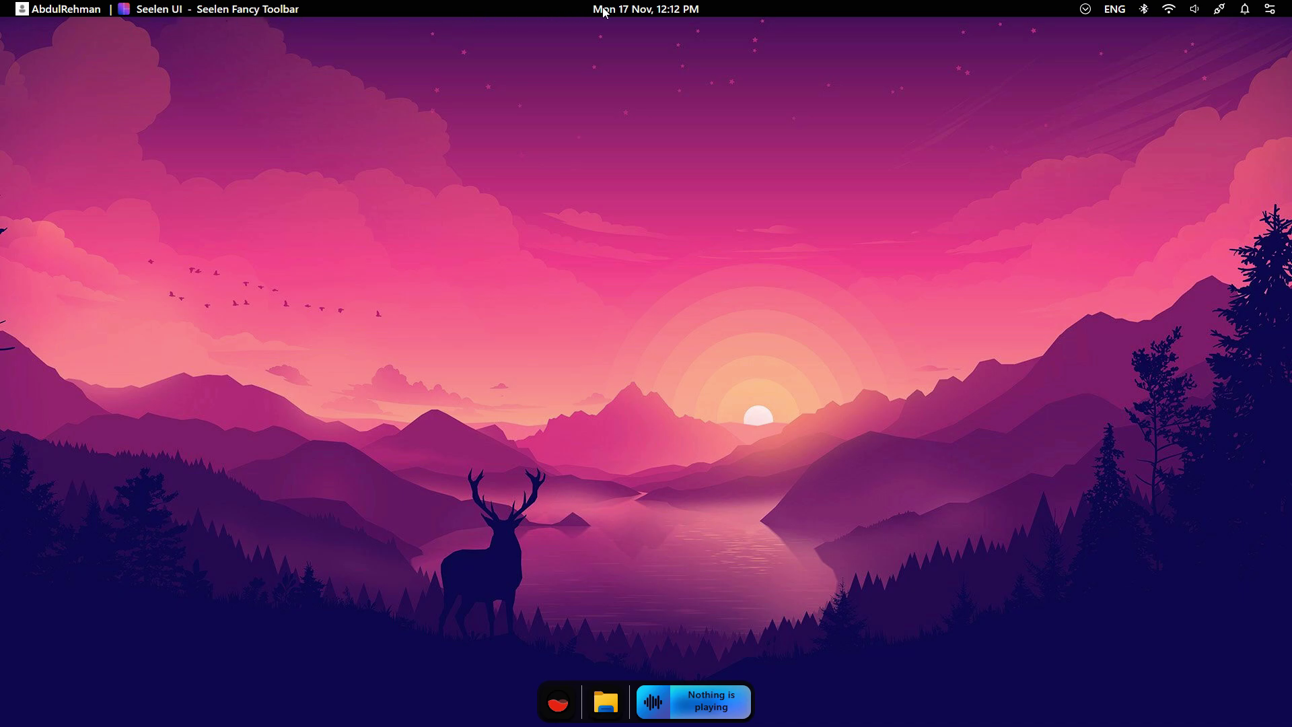
click(642, 10)
click(643, 11)
click(914, 165)
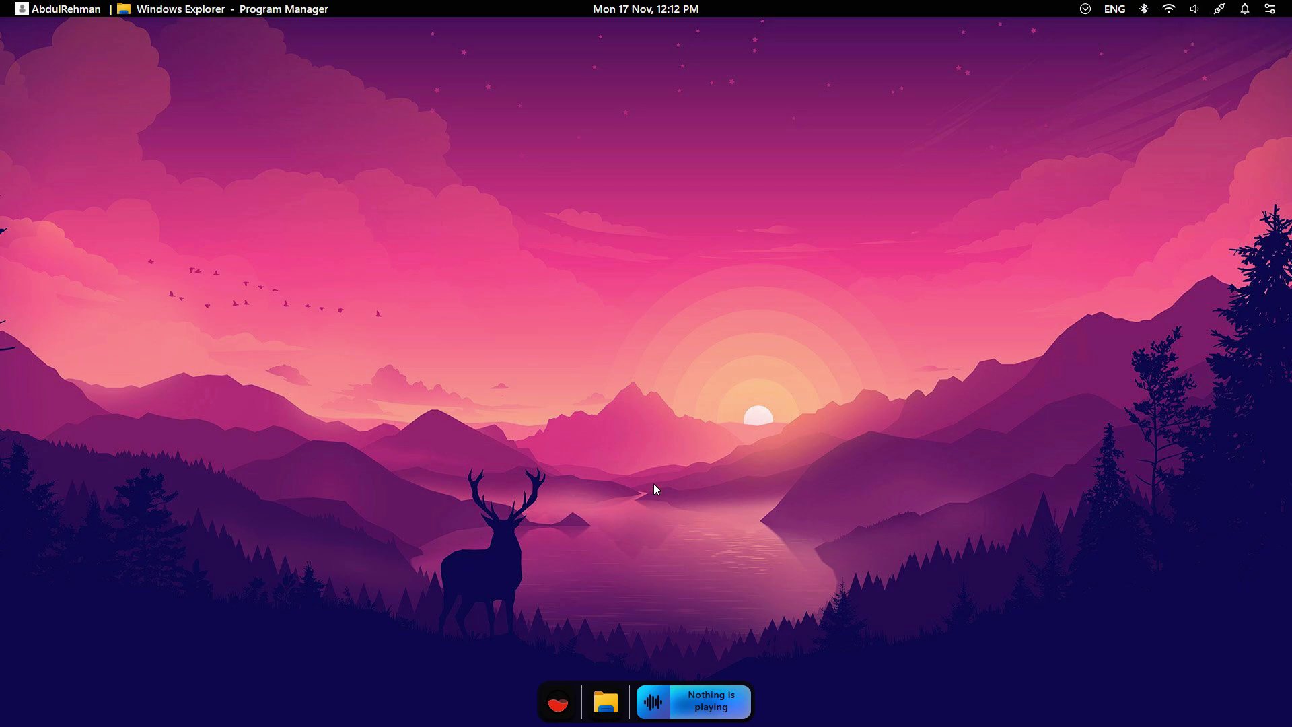
click(560, 705)
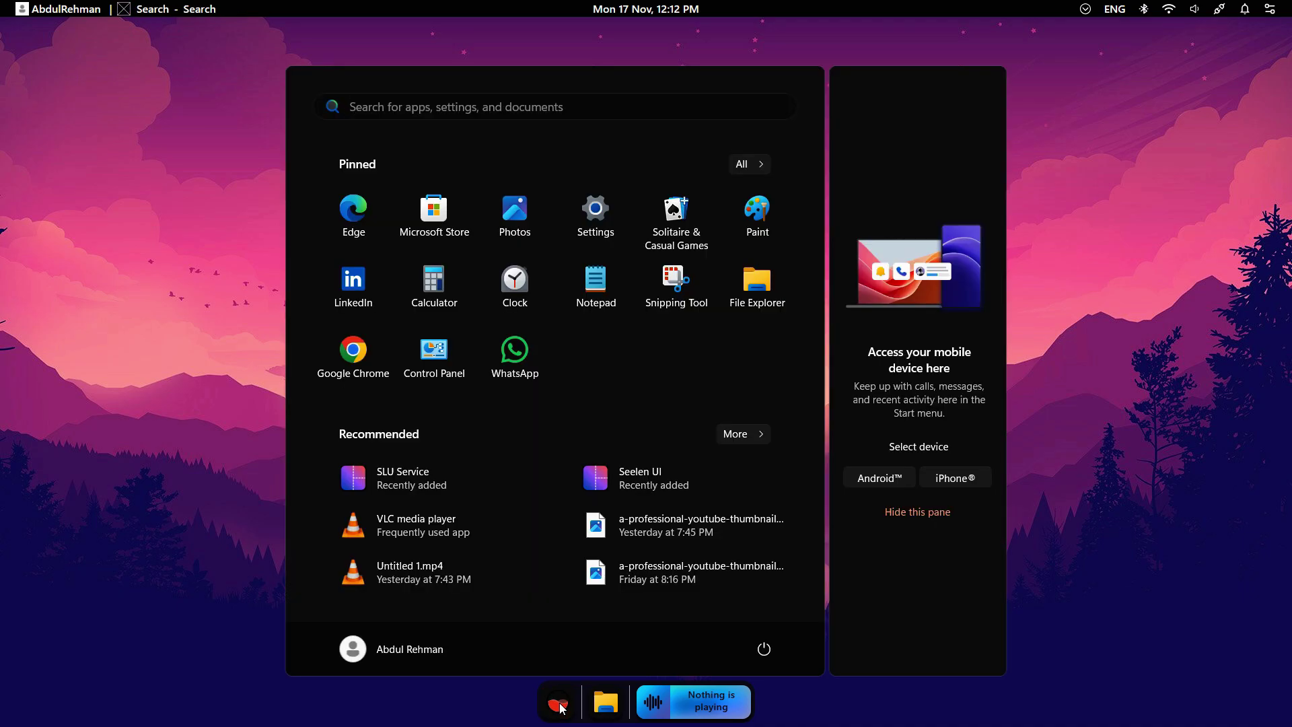
click(612, 711)
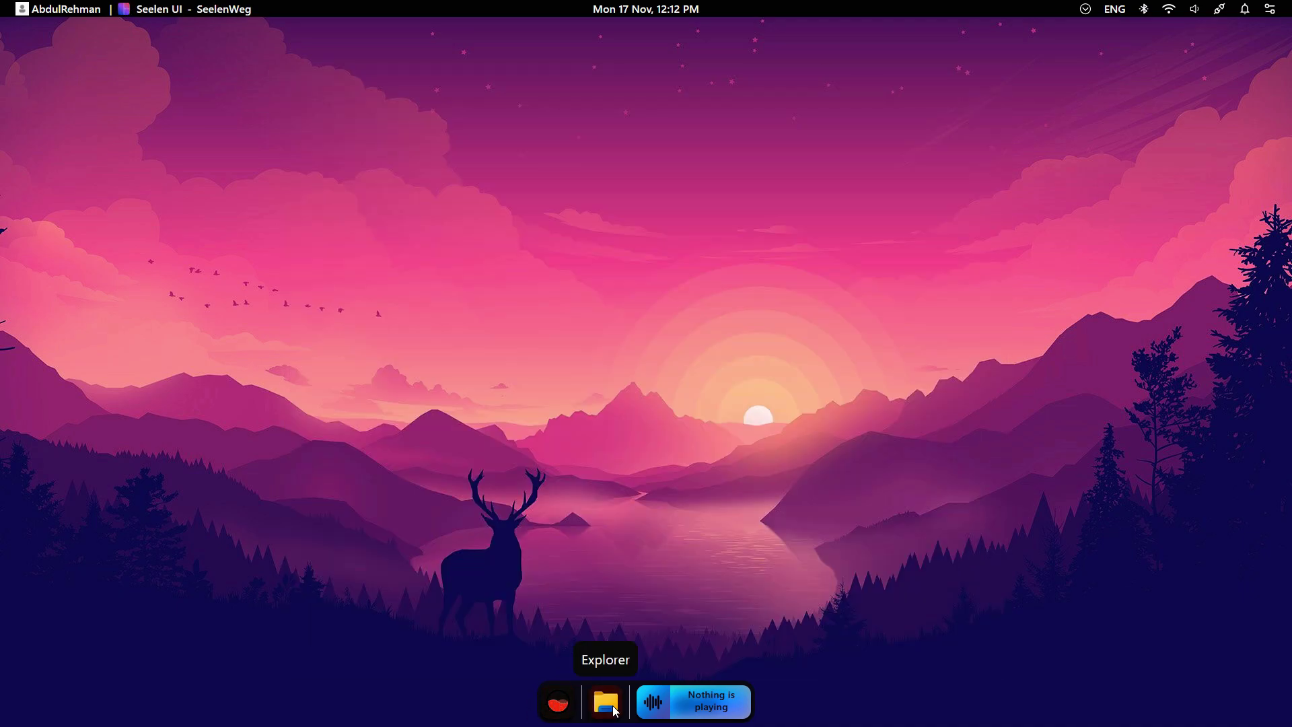
click(615, 710)
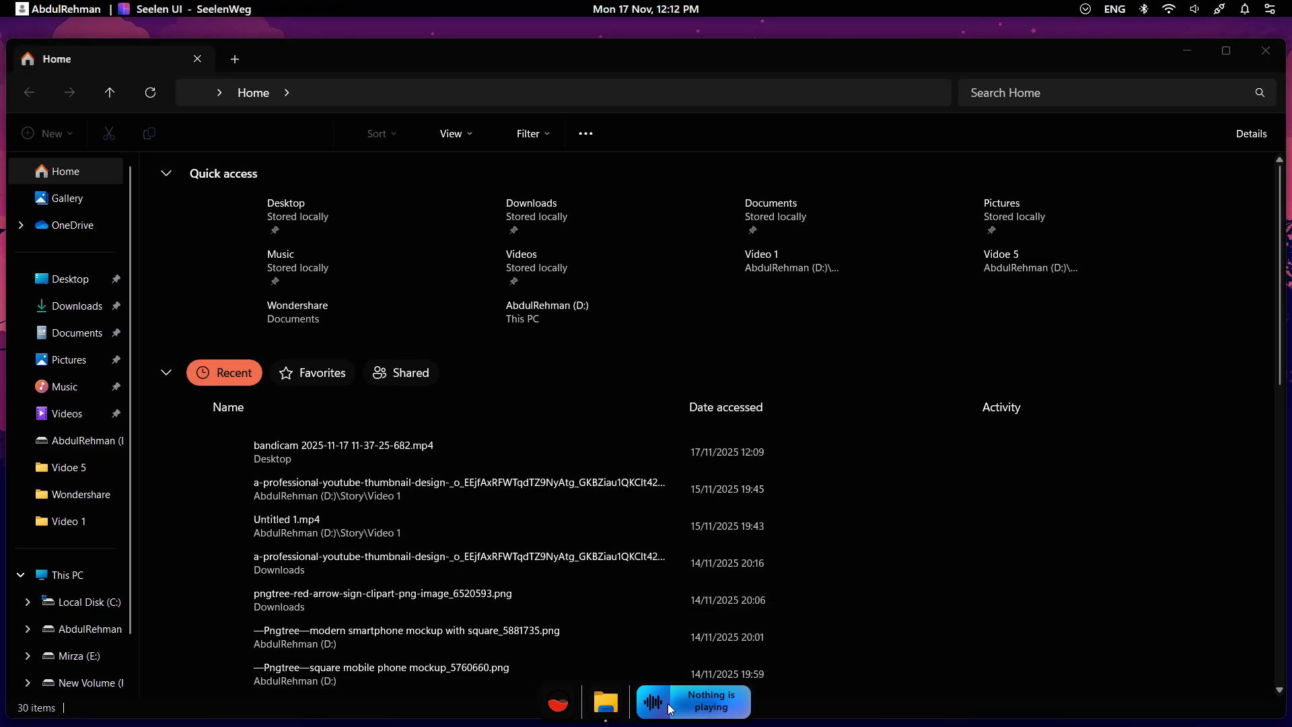
click(1274, 58)
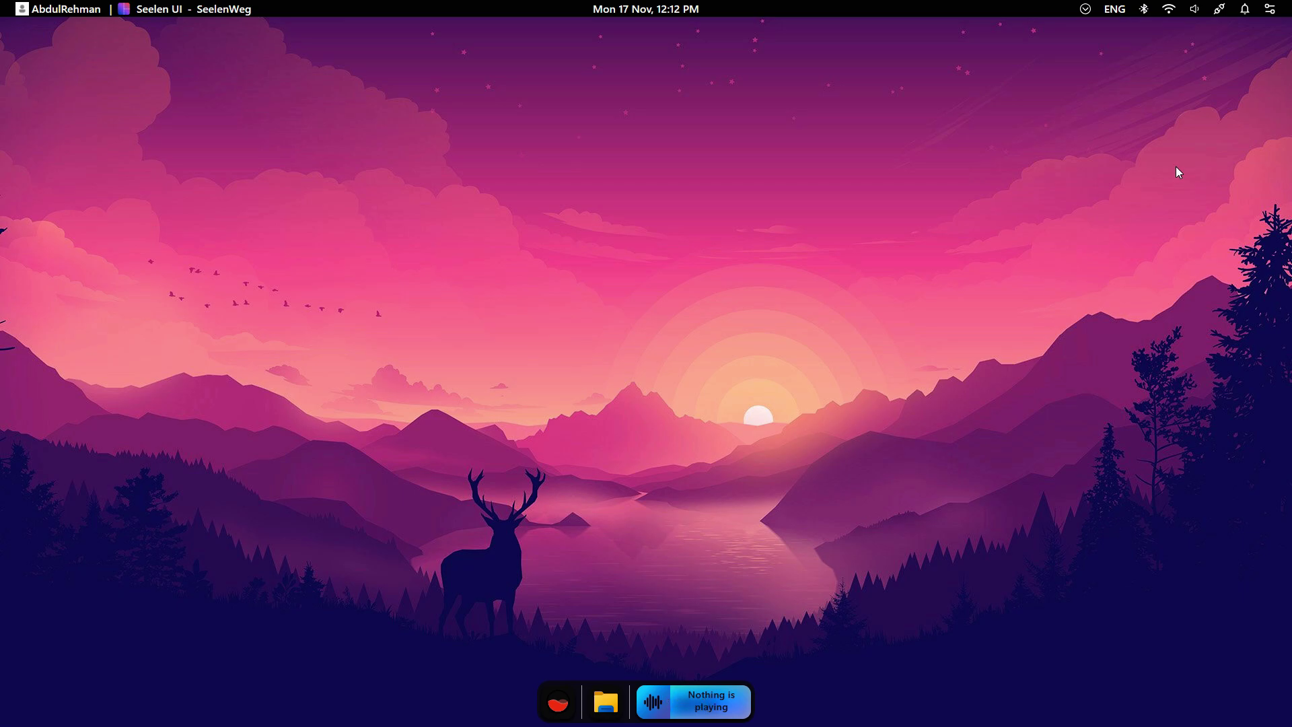
Open Seelen UI's app settings on the General page, keeping the language as English
click(1270, 10)
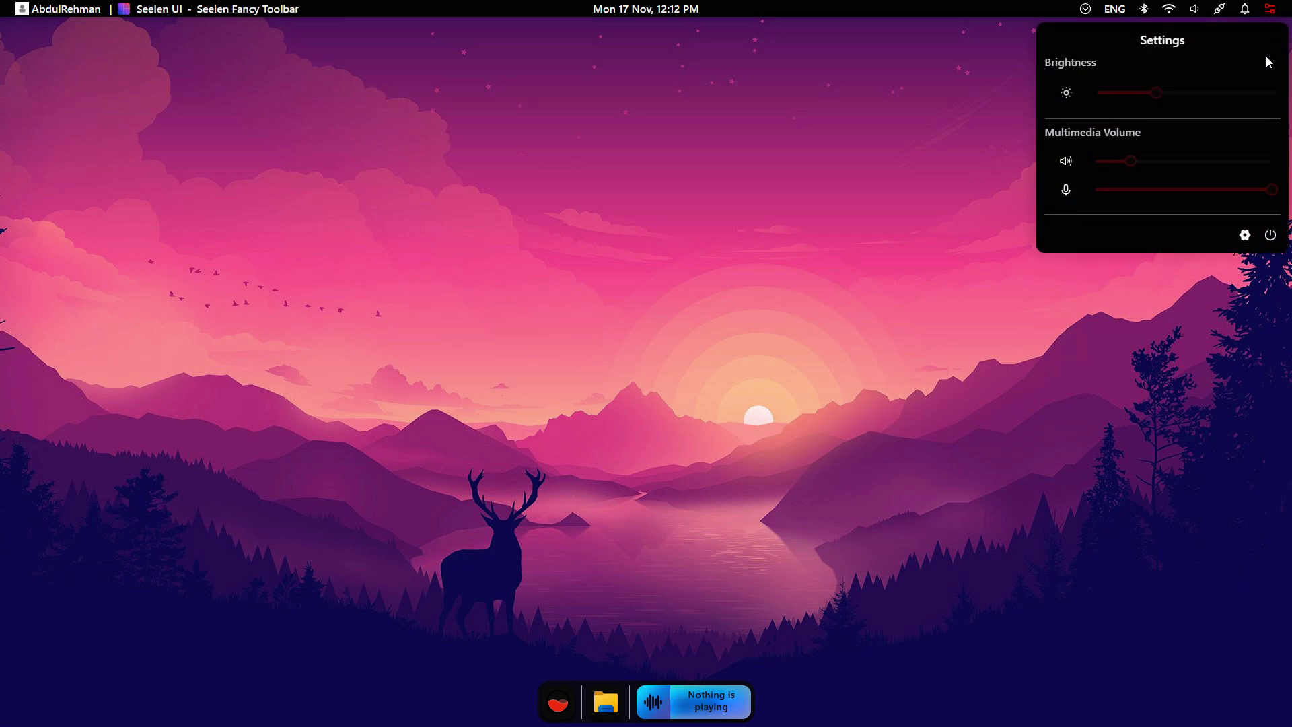
click(1244, 237)
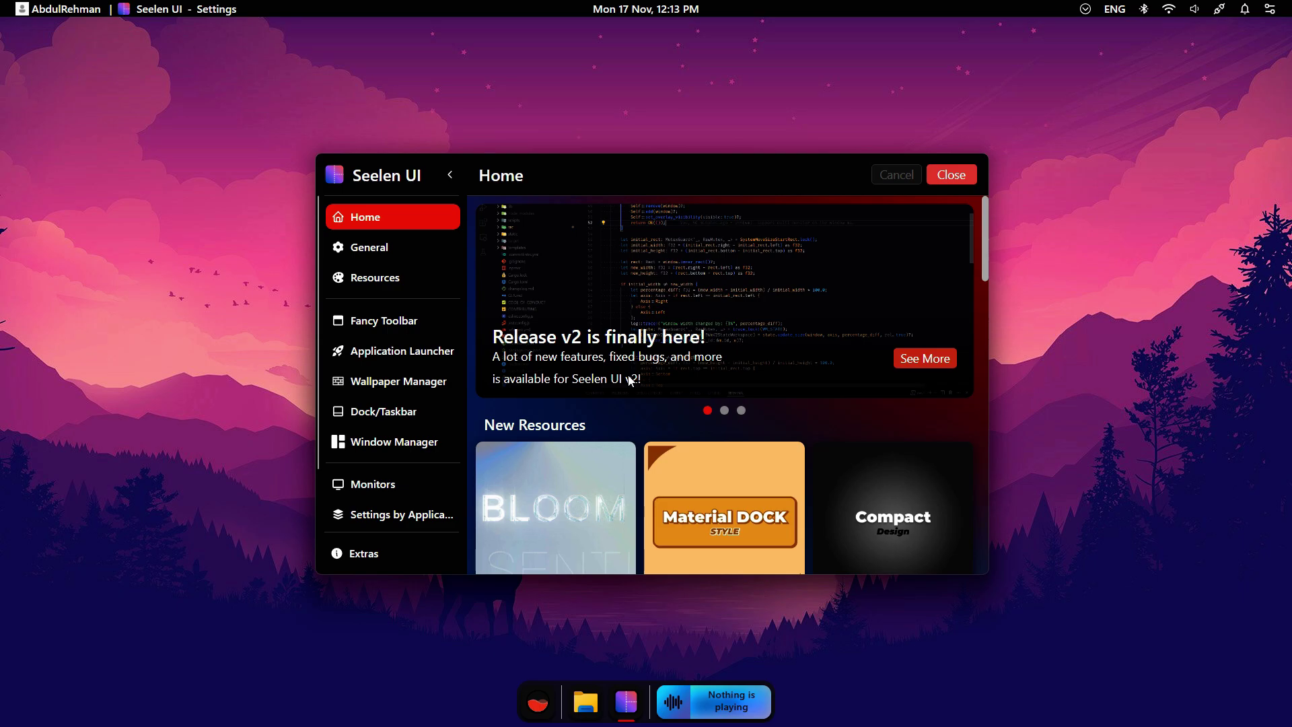
click(397, 260)
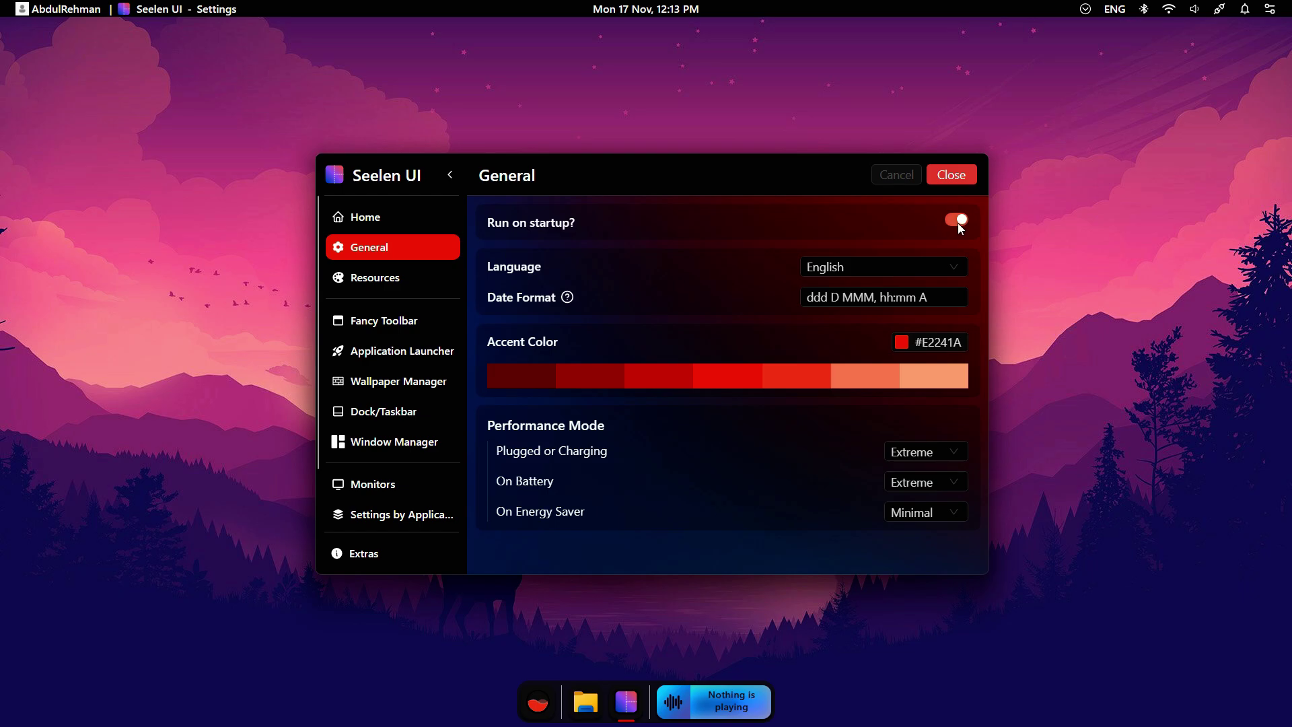
click(871, 267)
scroll(883, 417, down, 3)
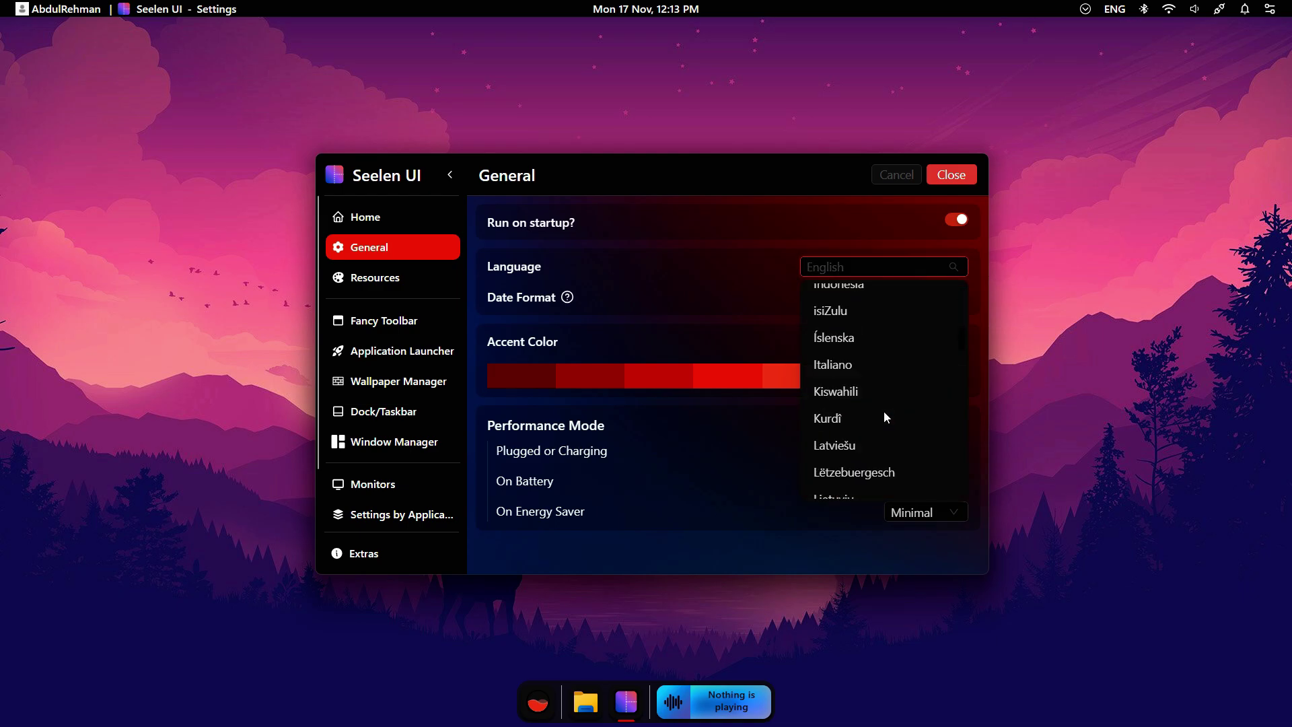
click(780, 270)
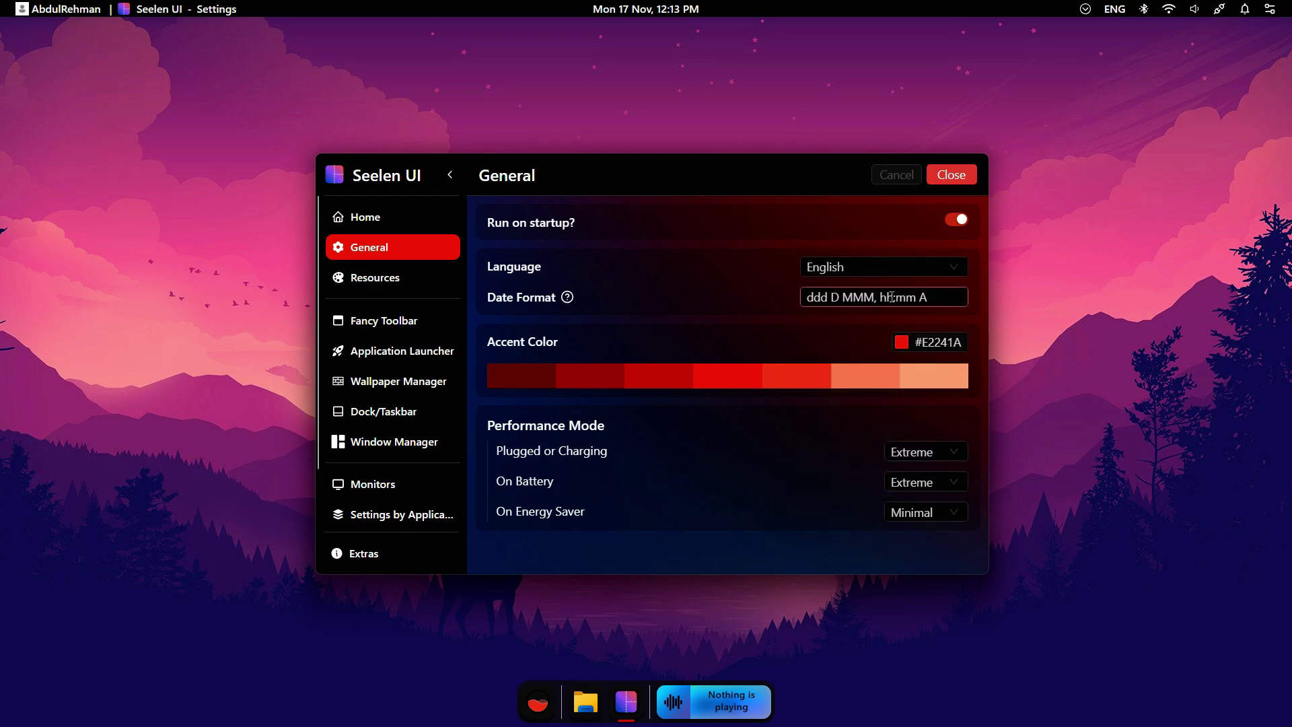
click(907, 343)
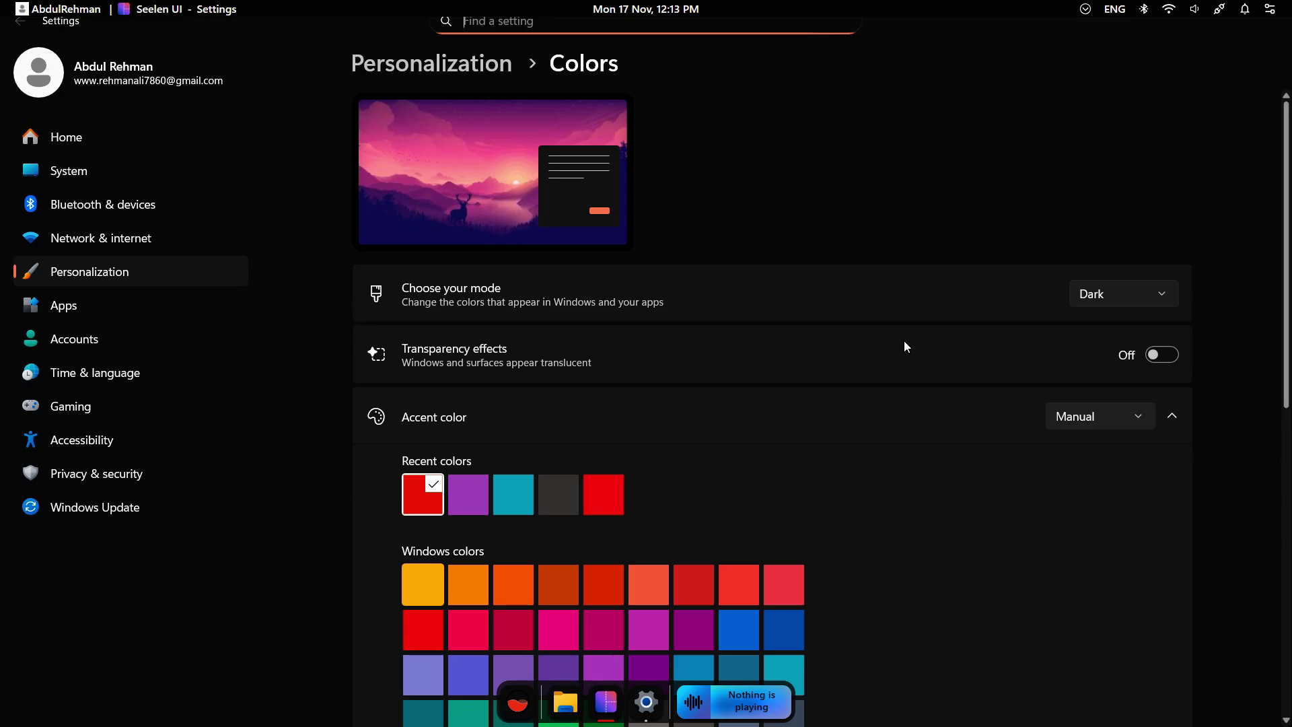
scroll(611, 555, down, 3)
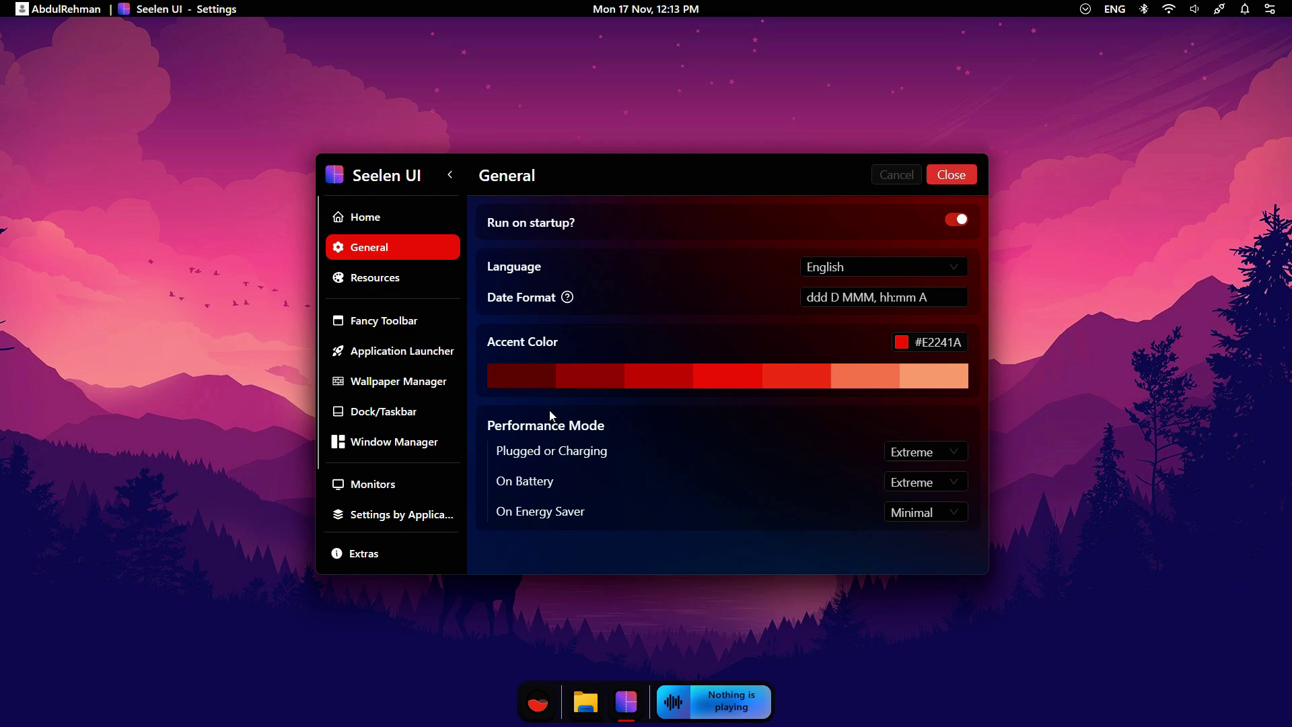
Show Seelen UI's Resources categories, then bring up the Start menu for Chrome
click(394, 280)
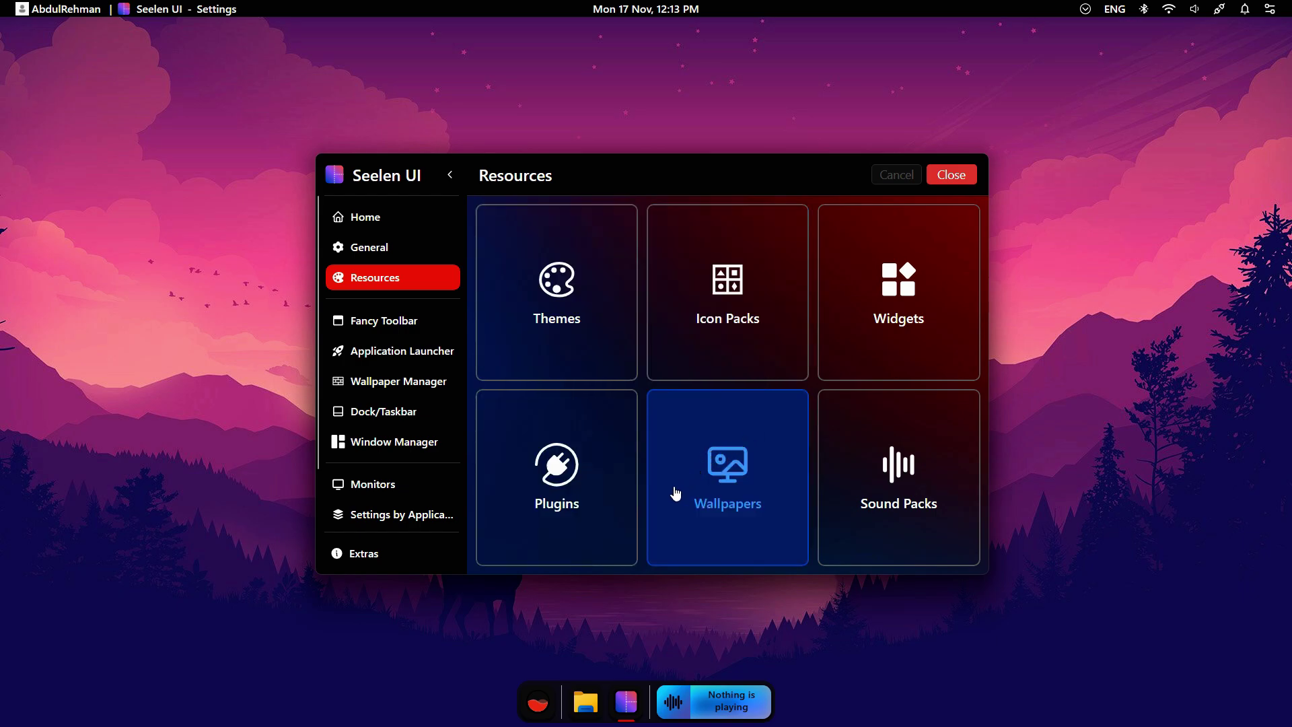
click(536, 698)
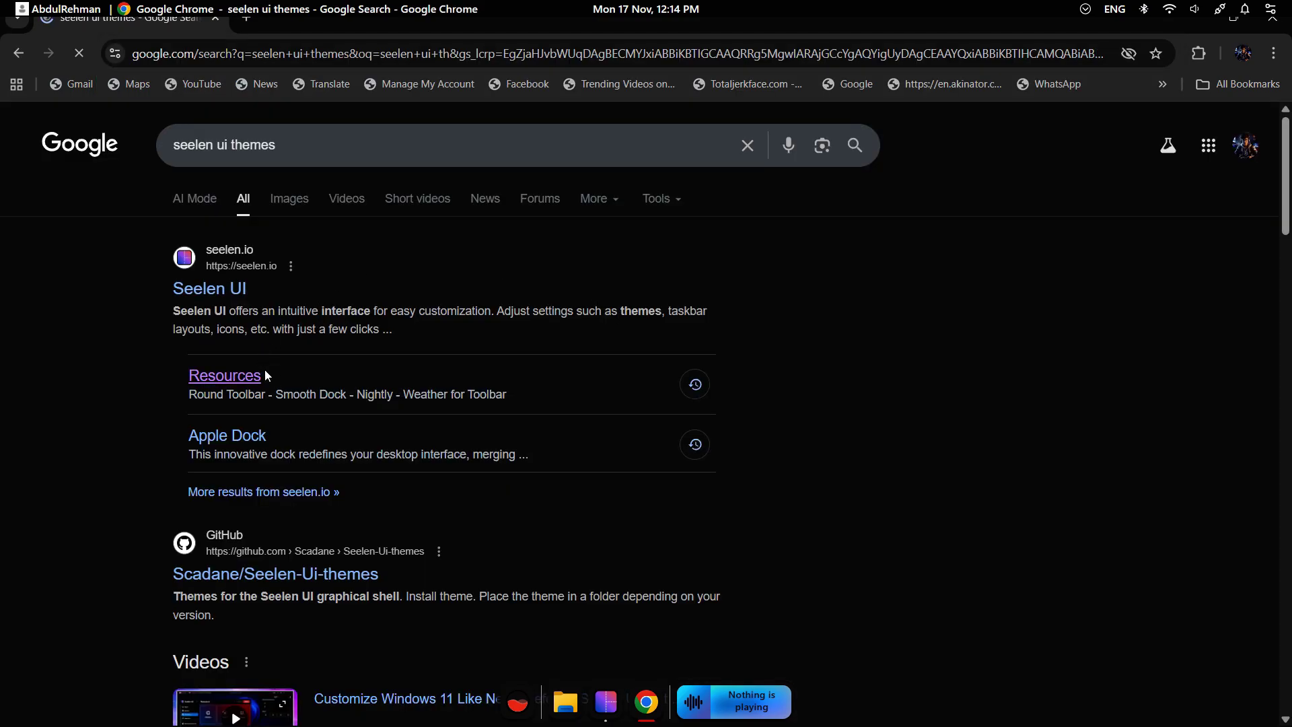
Open the seelen.io Resources page in a new tab and filter it to the Theme category
middle_click(225, 375)
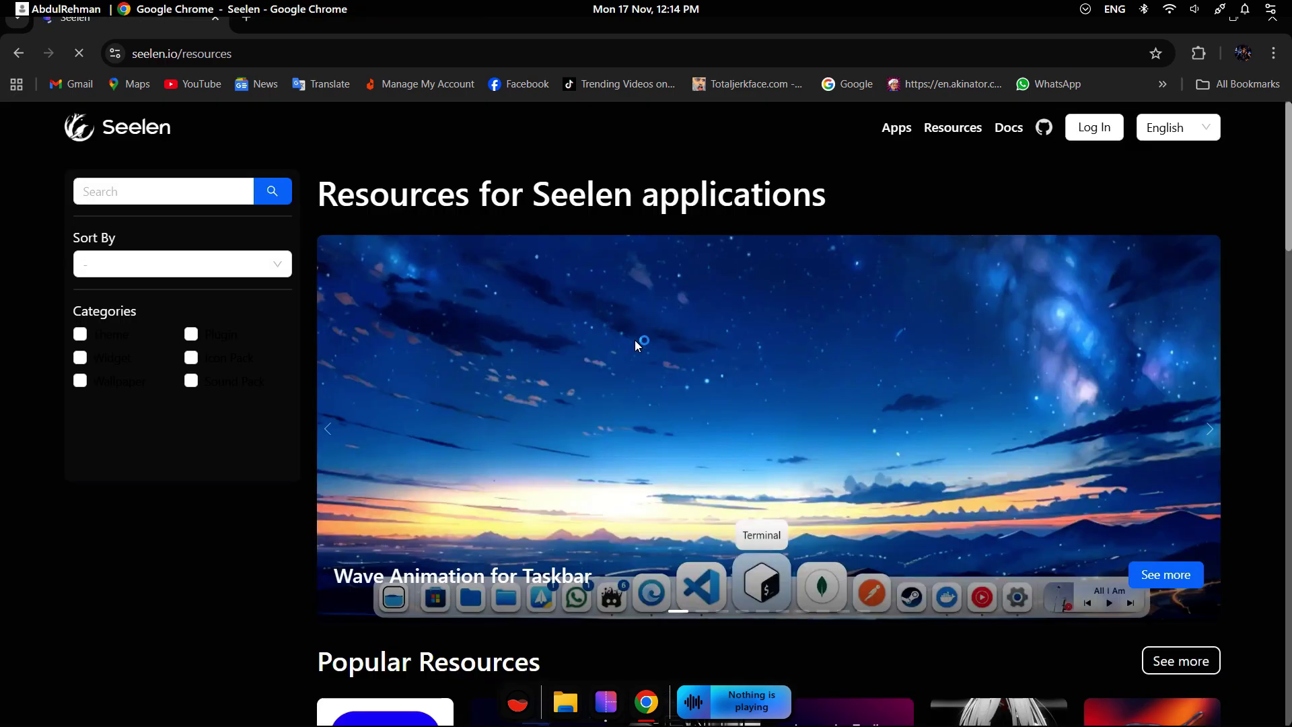
scroll(635, 340, down, 5)
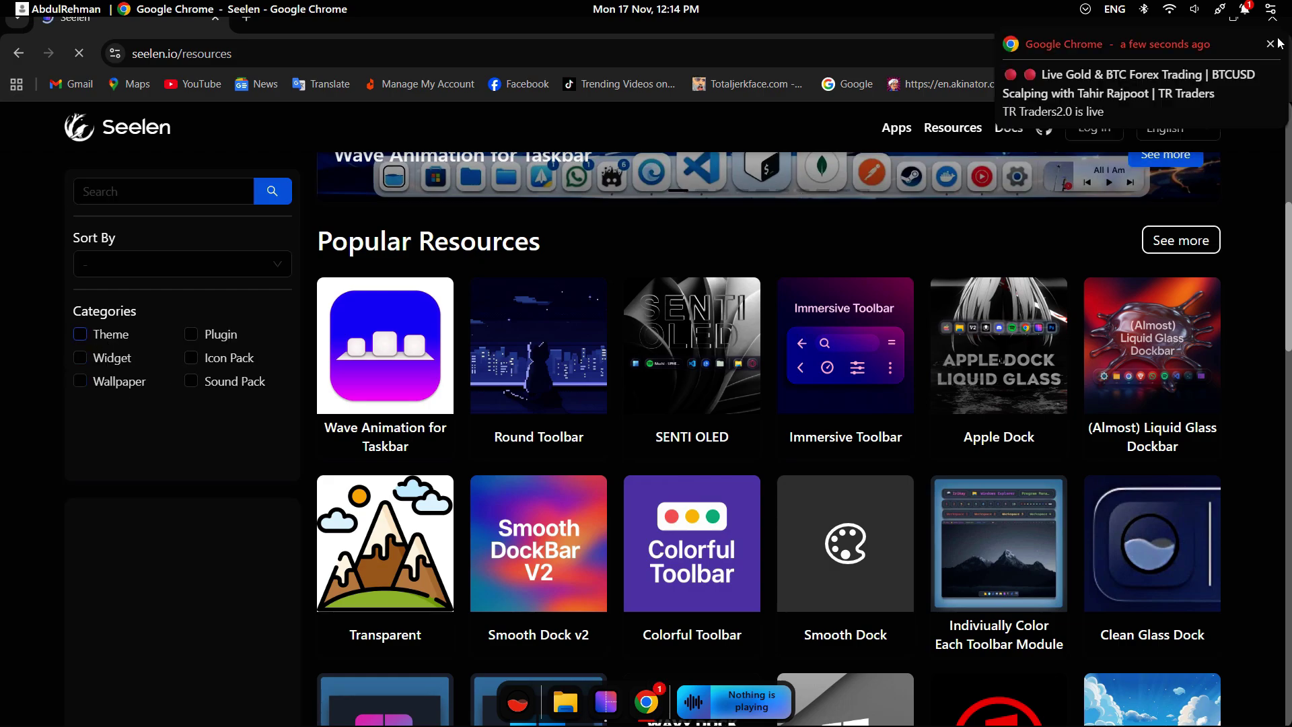
click(1274, 44)
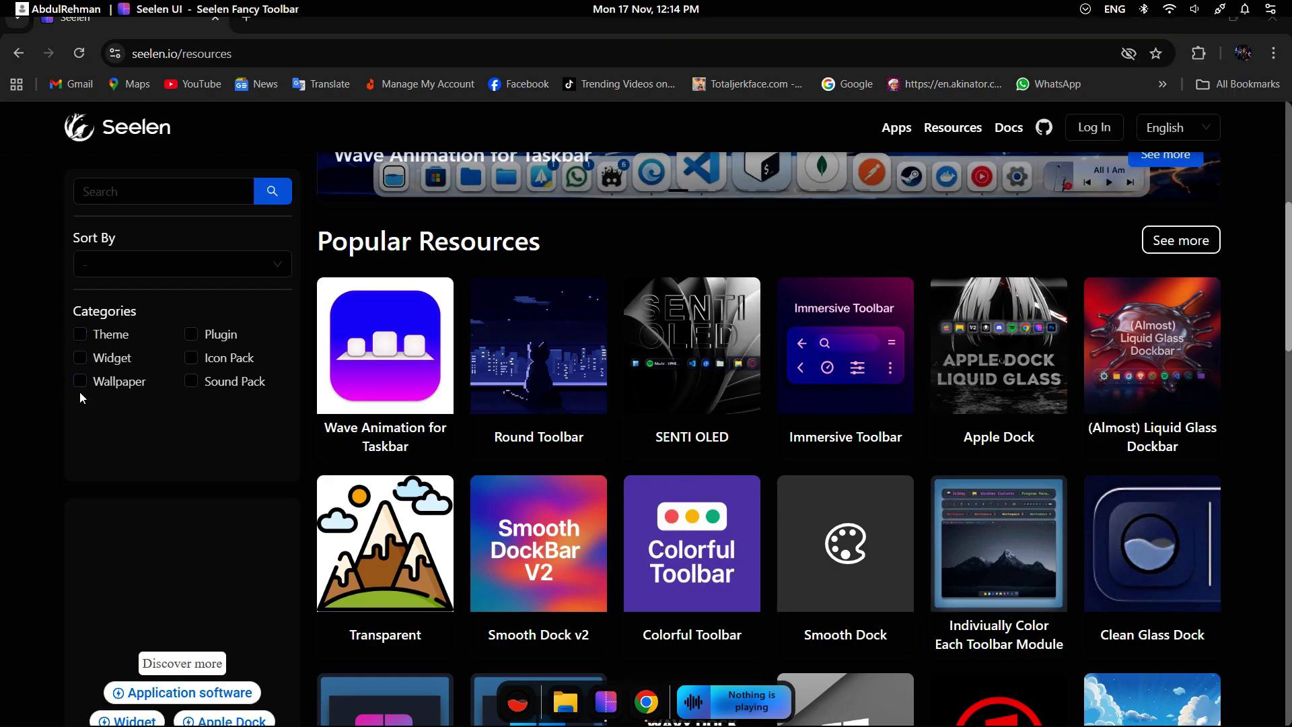
click(80, 334)
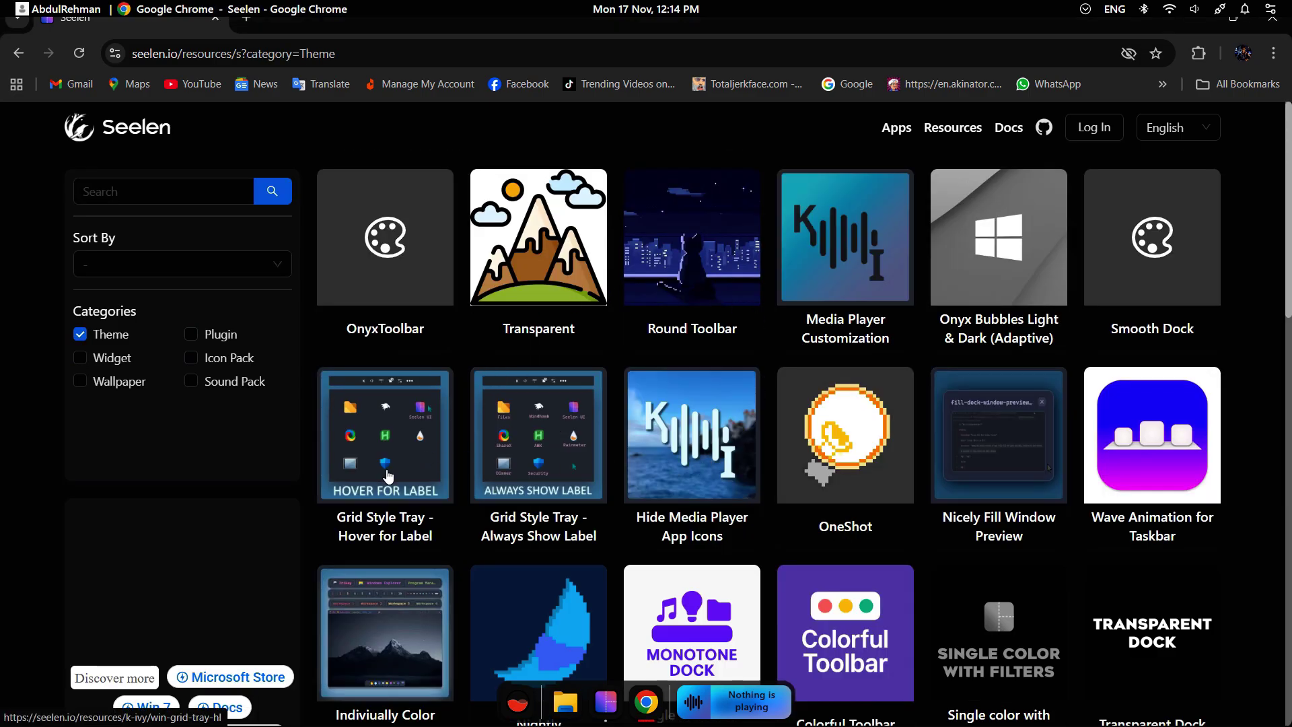
scroll(881, 563, down, 5)
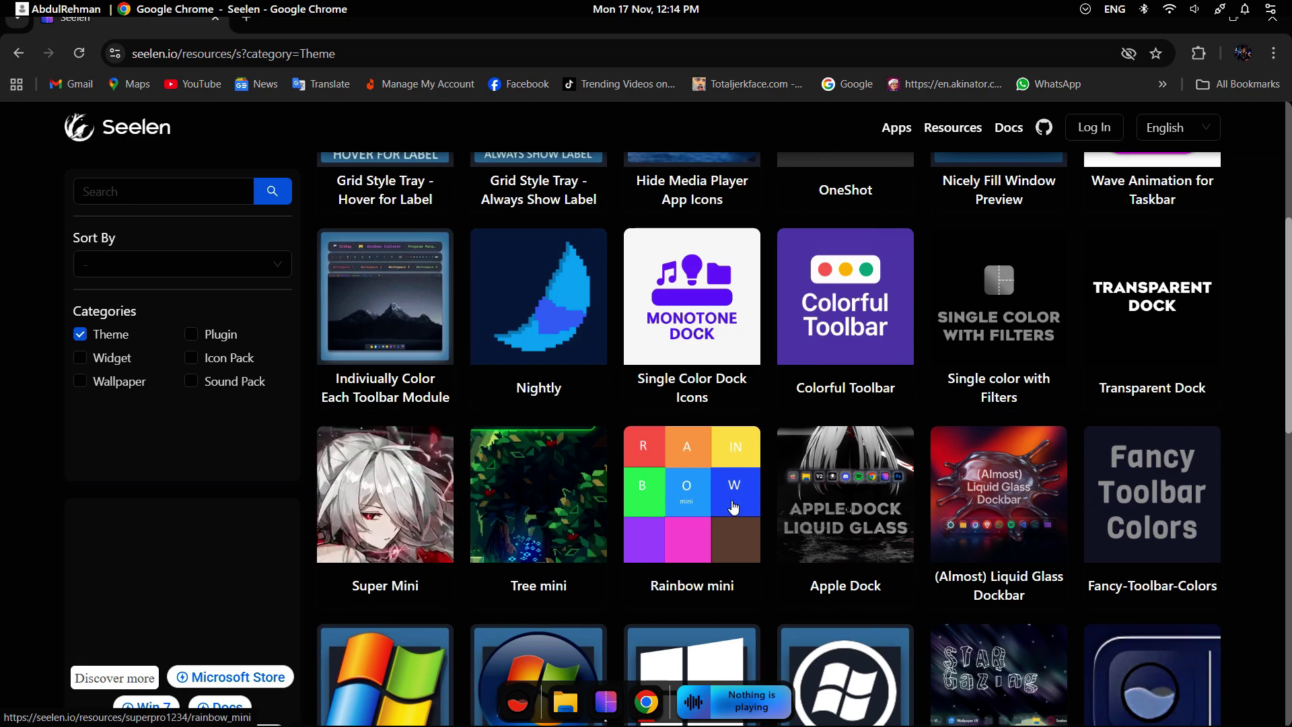
scroll(734, 508, down, 4)
scroll(694, 264, up, 9)
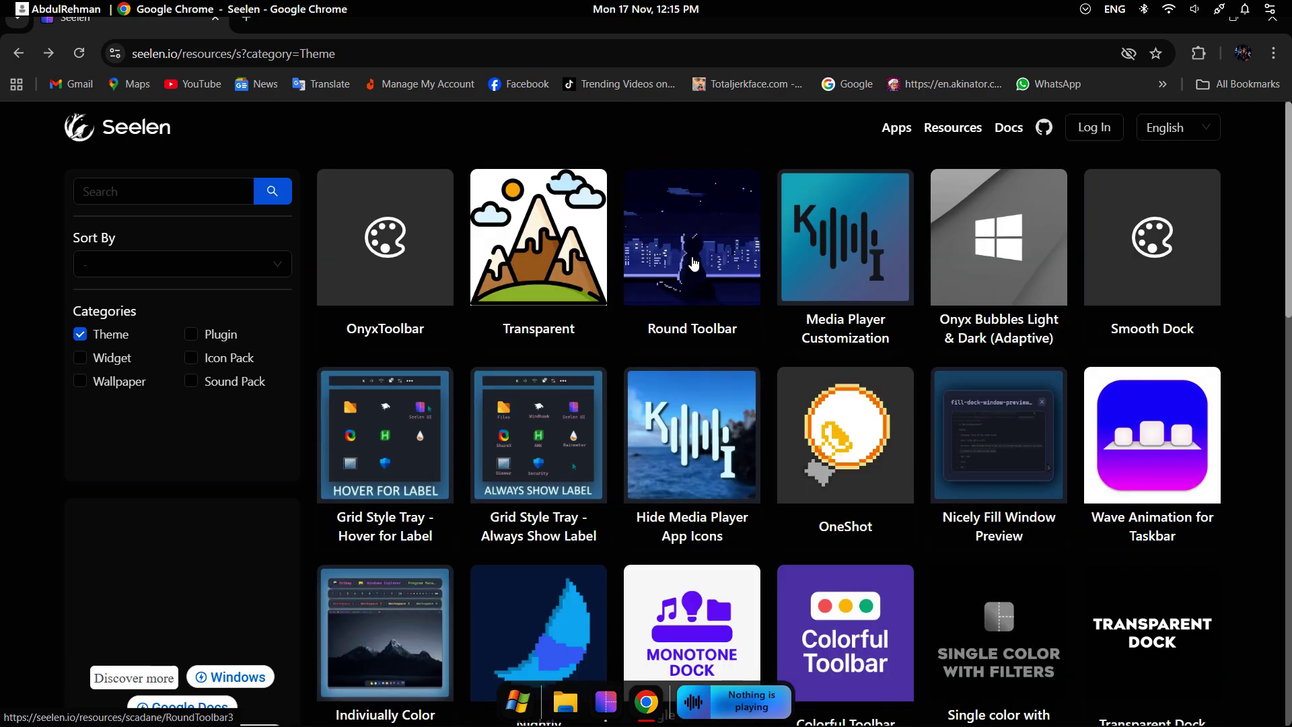
Download the Round Toolbar theme, open it in Seelen UI and enable it
click(694, 264)
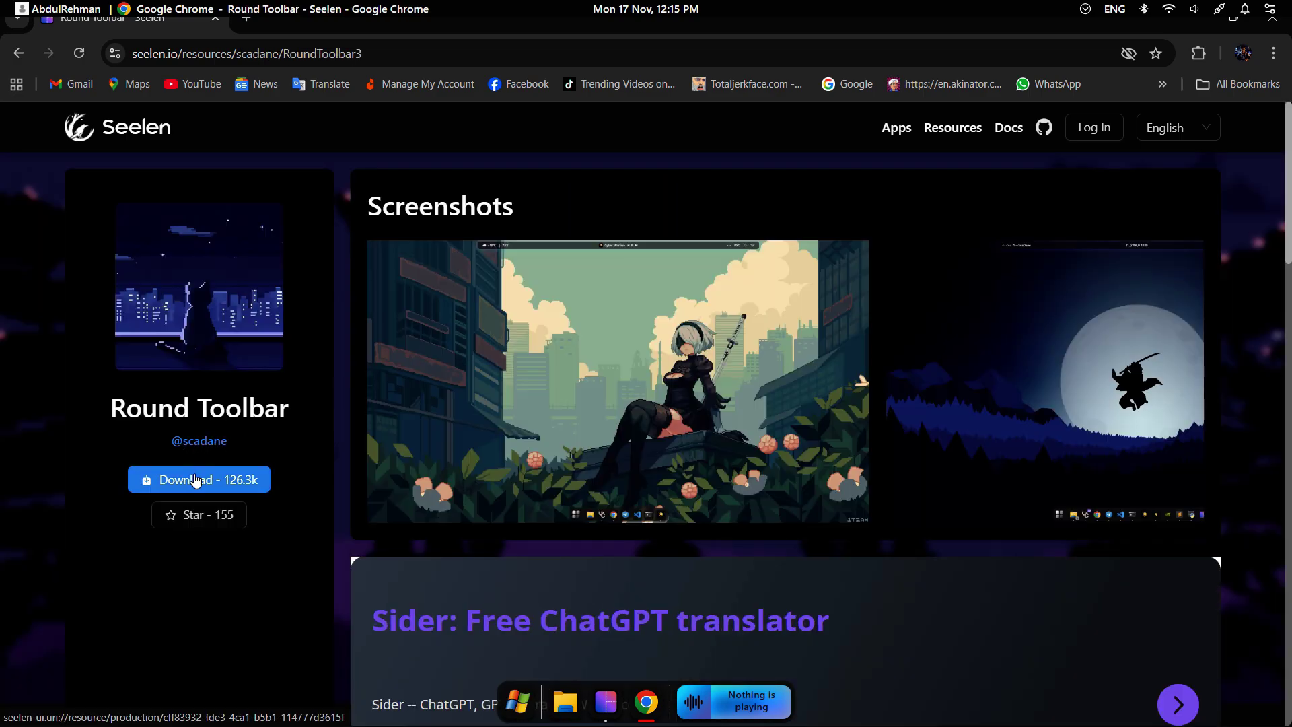
click(199, 479)
key(shift+Tab)
key(Return)
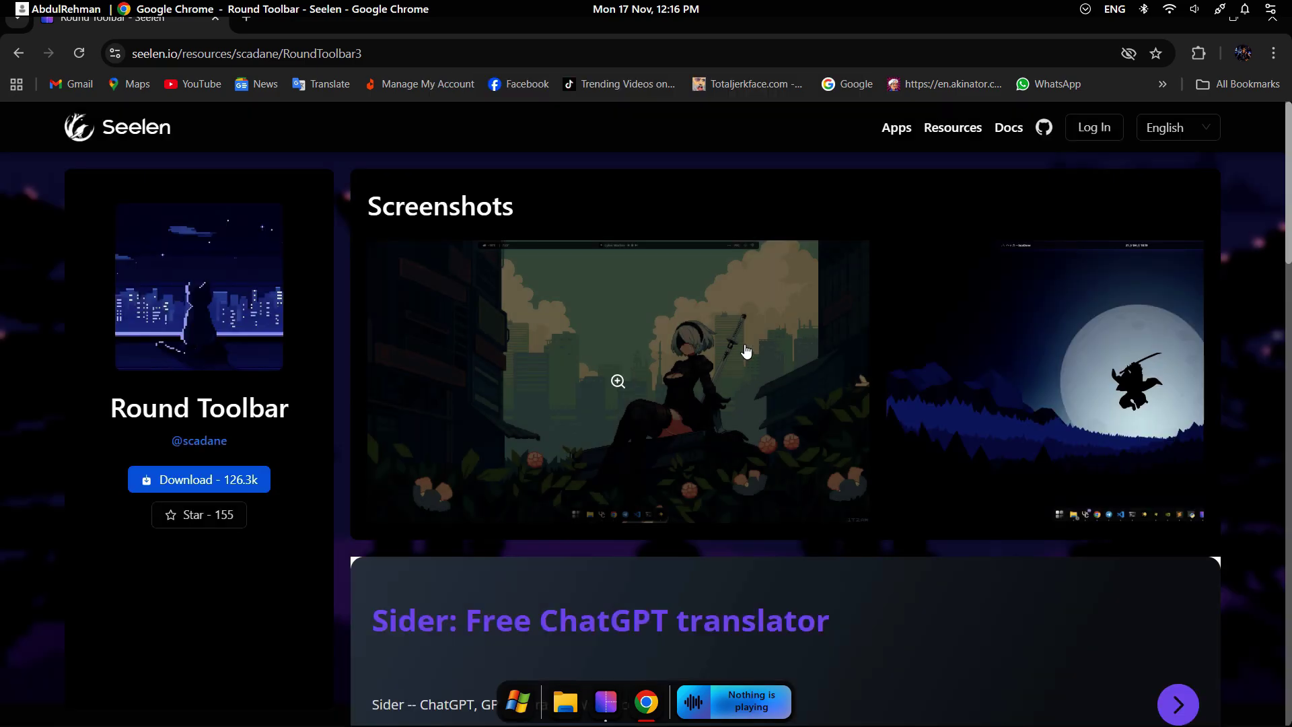
click(815, 451)
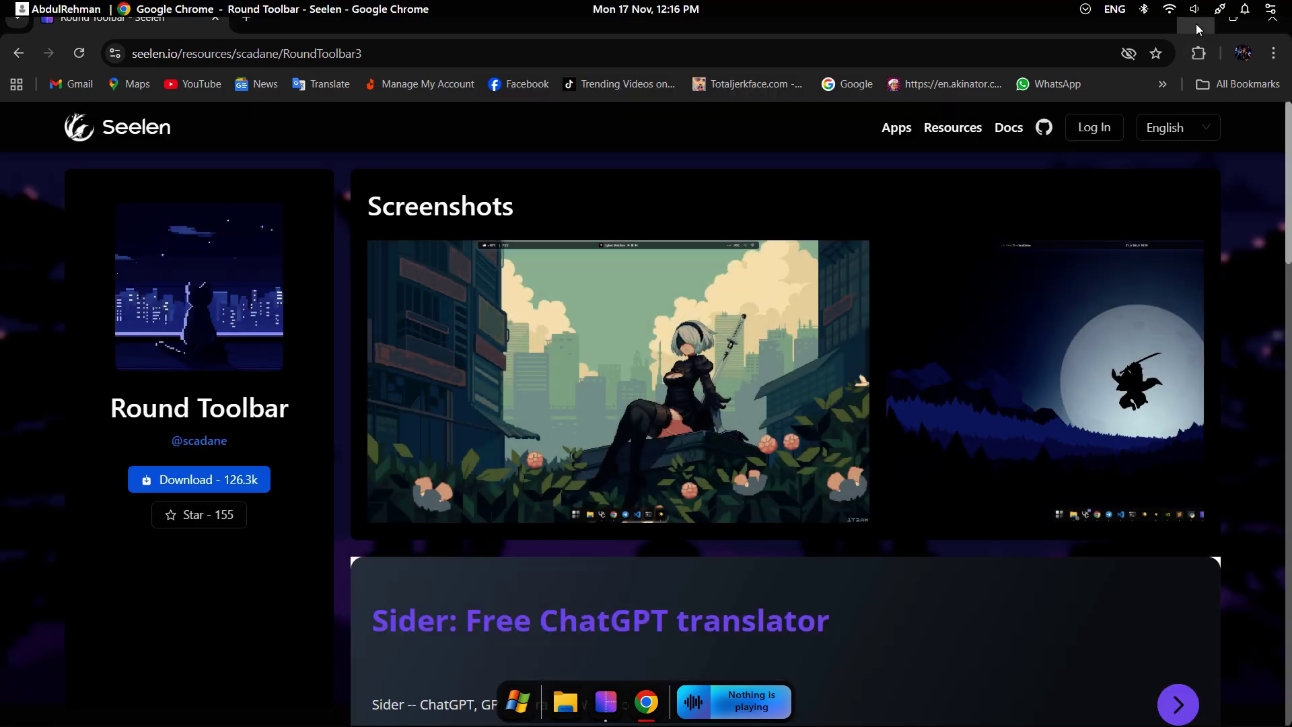
Minimize Chrome and remove the Animated Windows XP Start Icon theme from the themes list
click(1197, 23)
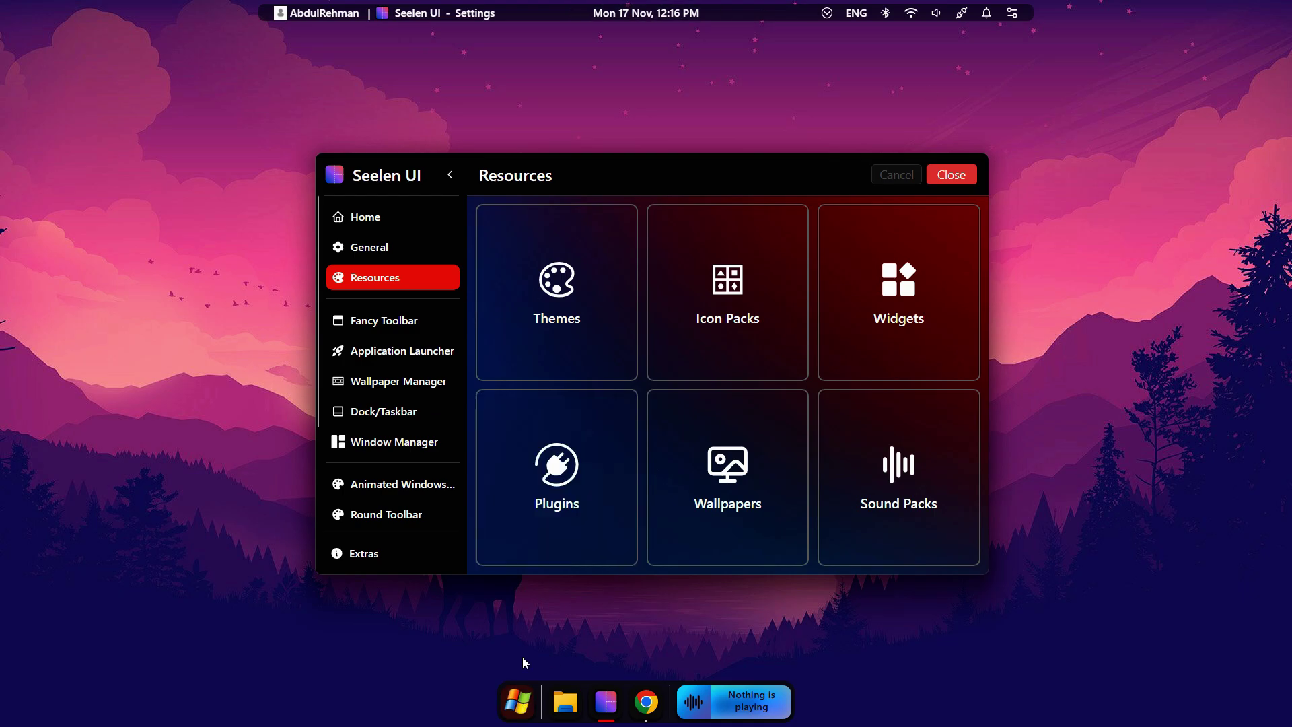
click(573, 318)
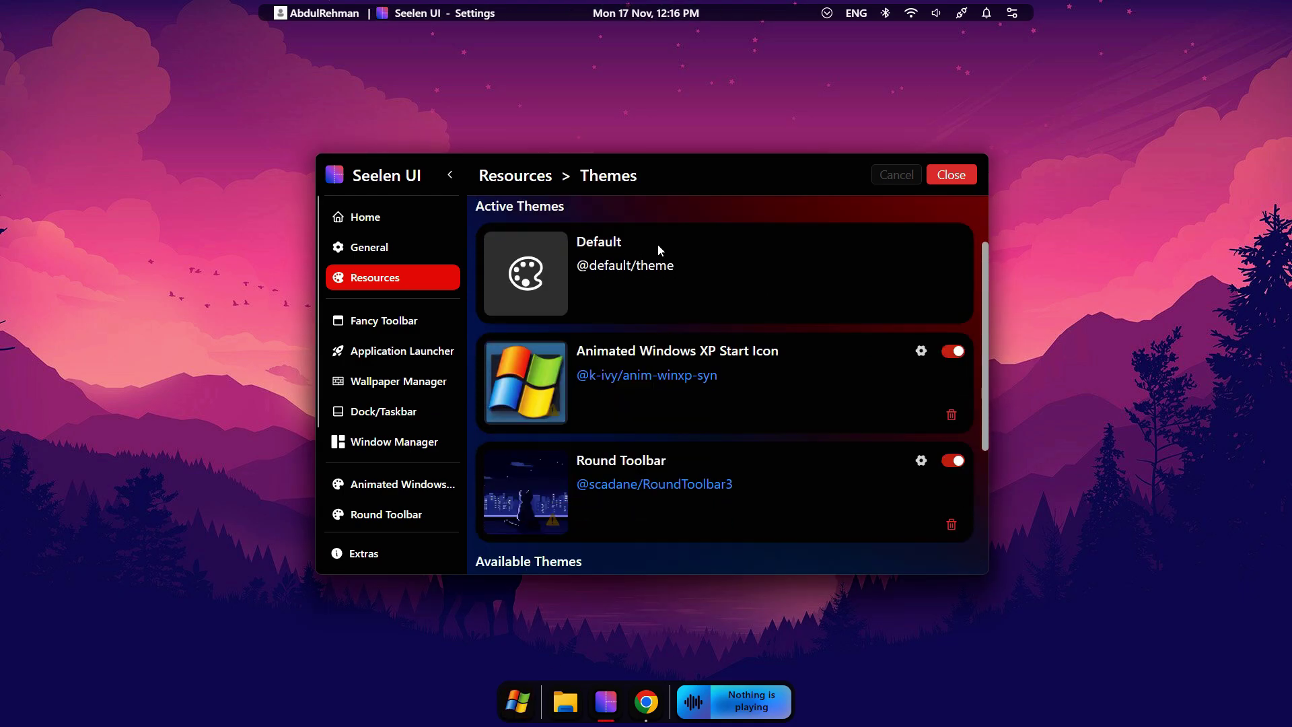
click(952, 414)
click(956, 369)
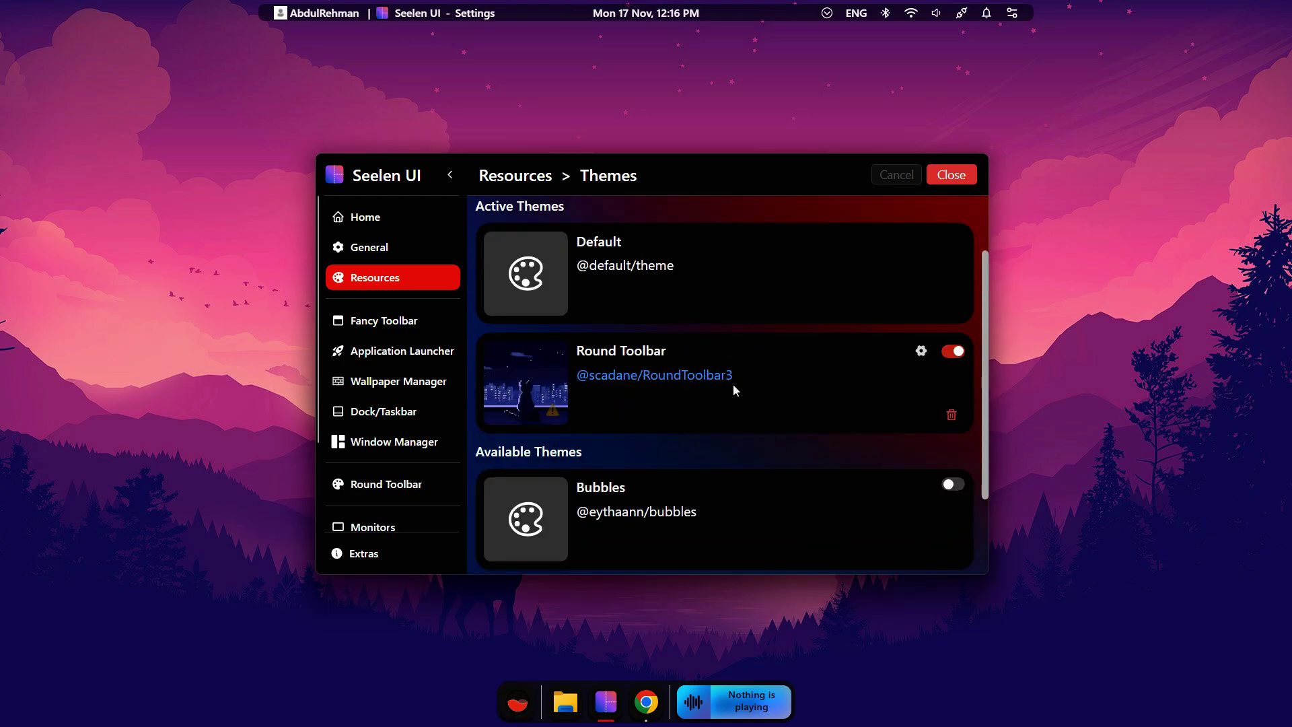
Enable the Bubbles and Animated Start Icon themes, save, and return to Resources
scroll(693, 373, down, 2)
scroll(657, 377, up, 2)
scroll(663, 417, down, 1)
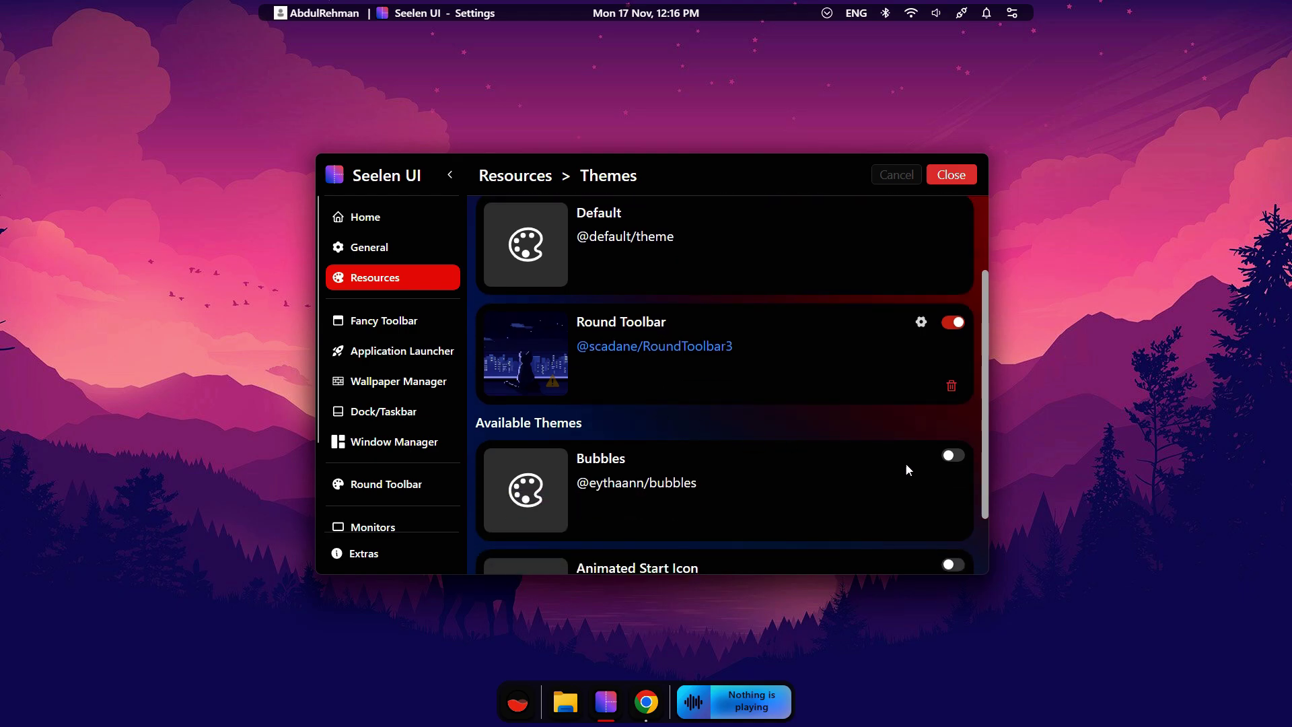
click(950, 456)
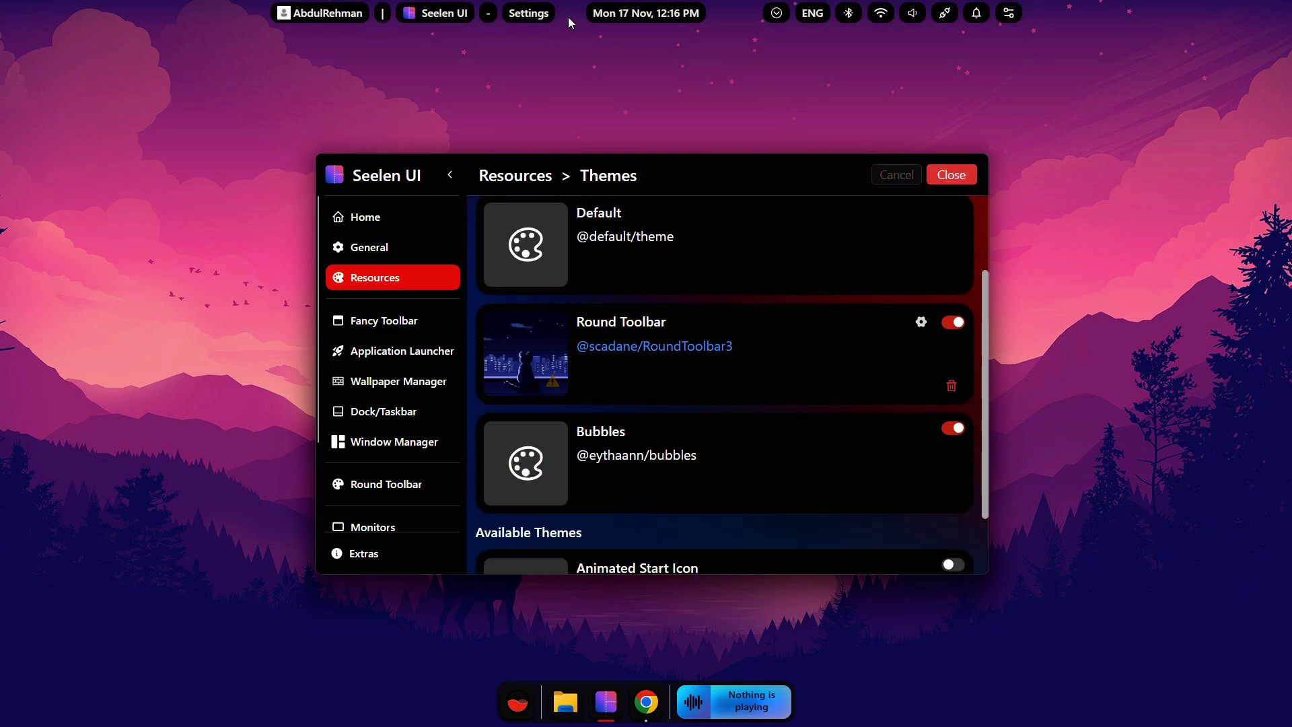
scroll(772, 316, down, 1)
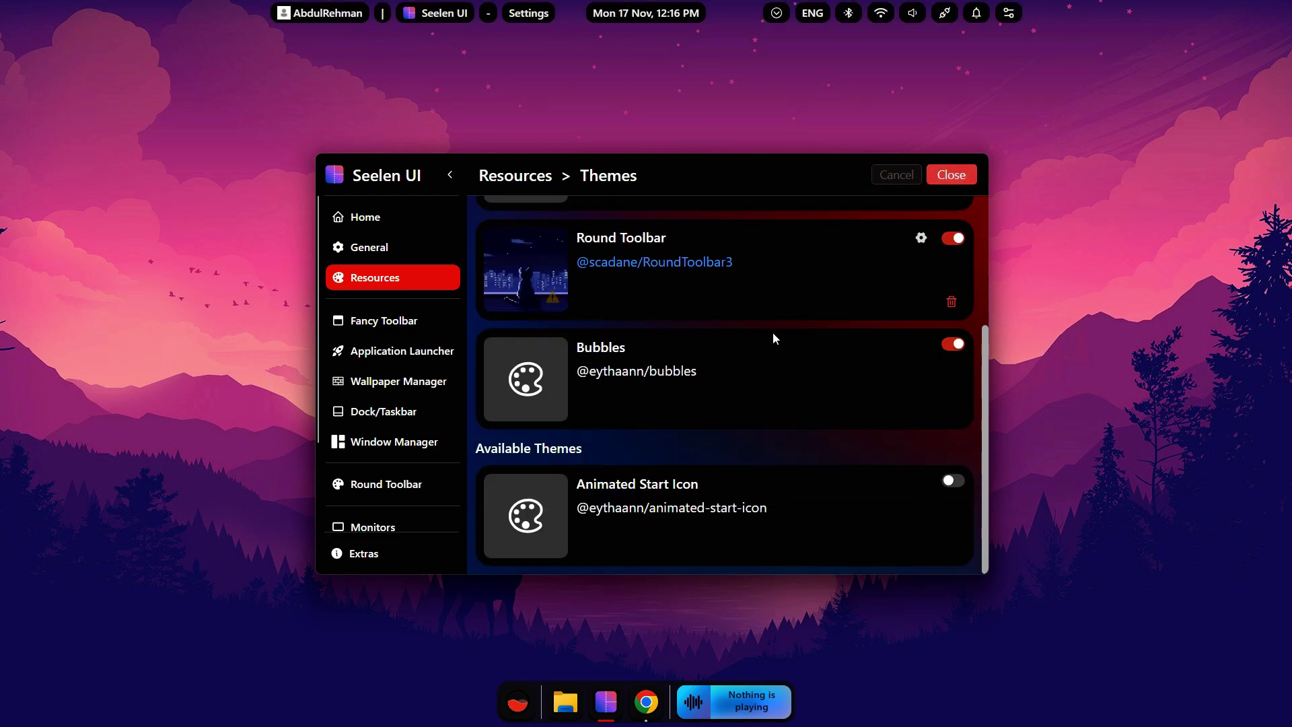
click(953, 480)
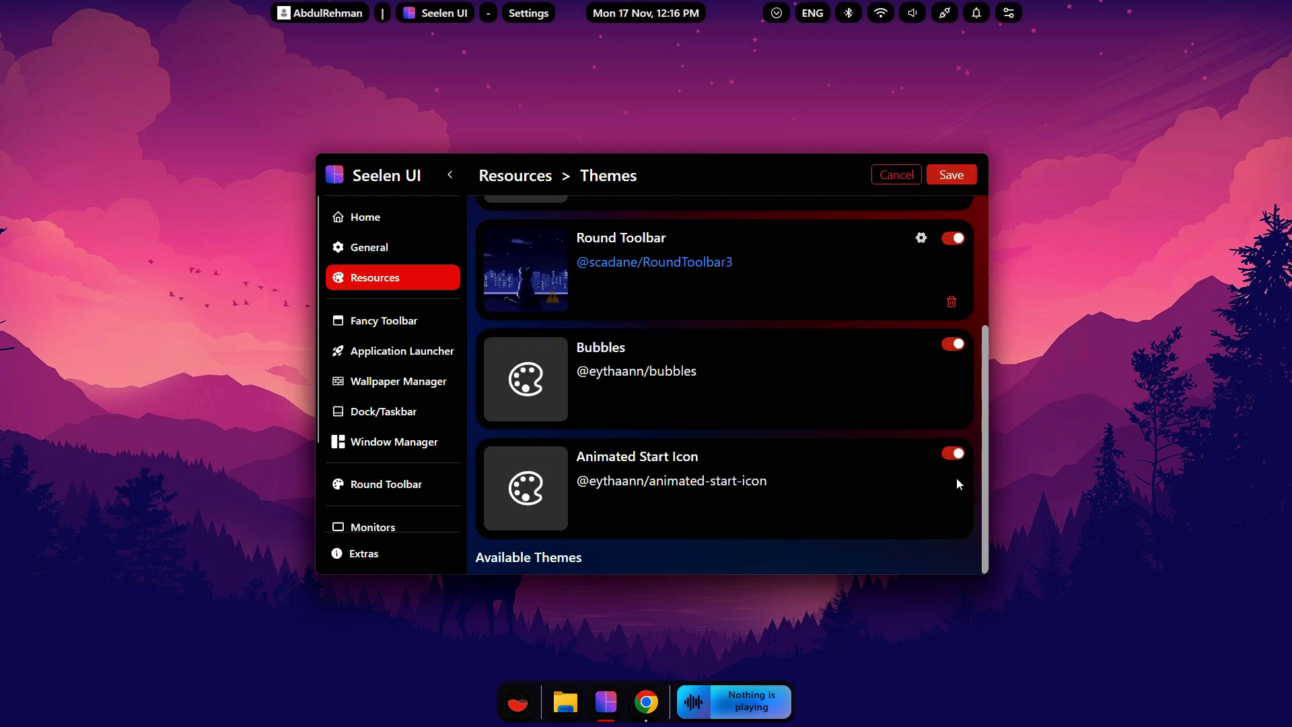
click(950, 181)
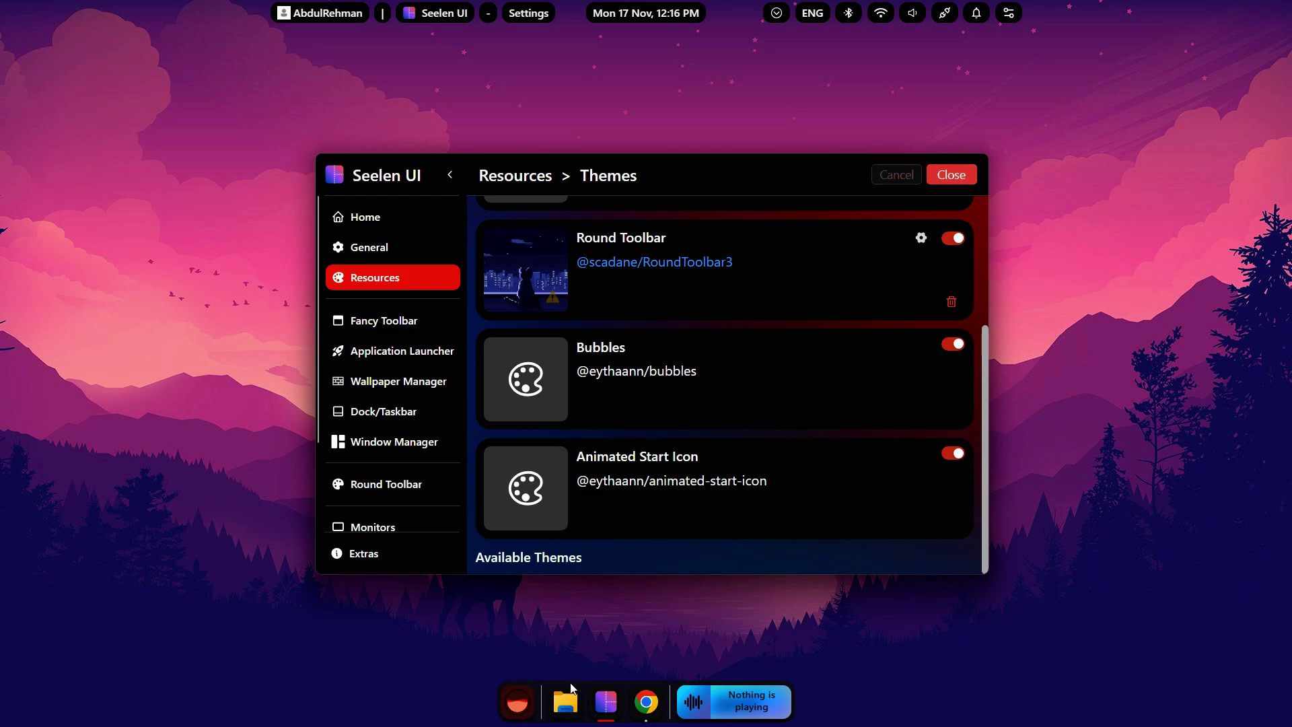
scroll(736, 483, up, 3)
click(423, 277)
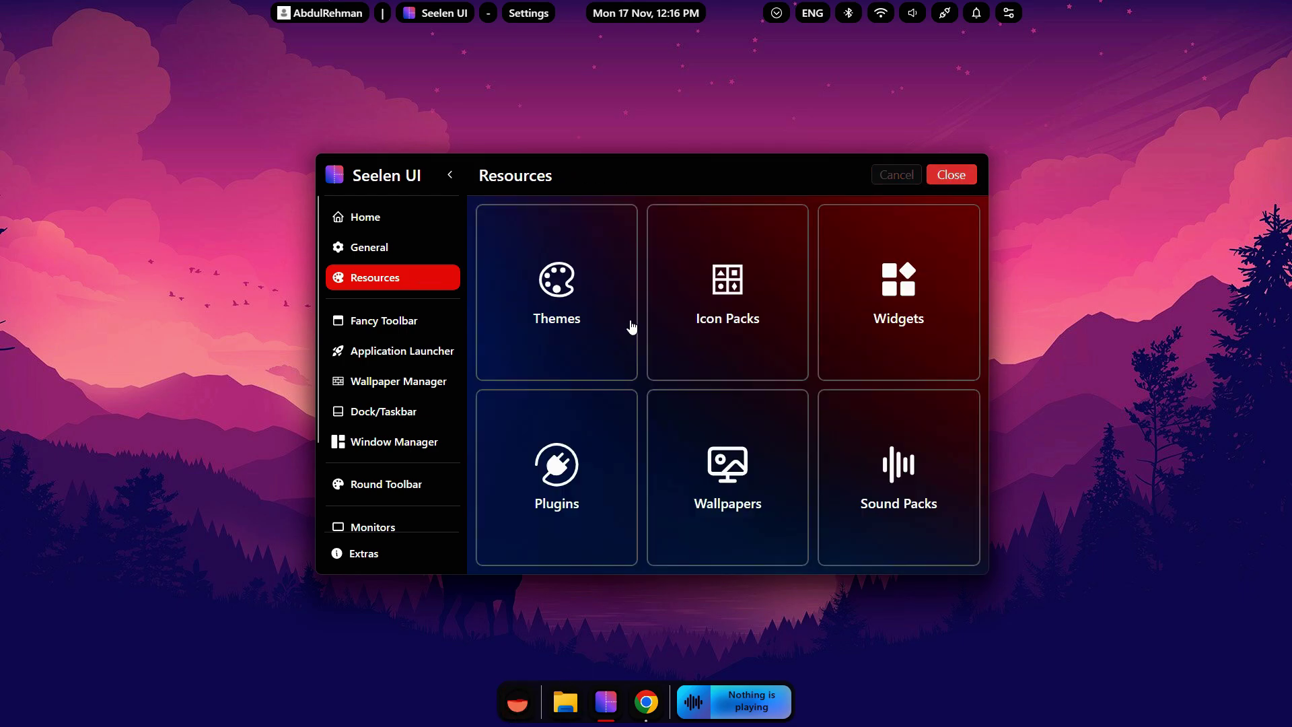
View installed Icon Packs, filter seelen.io to Icon Pack then Plugin, and return to Seelen UI Resources
click(712, 317)
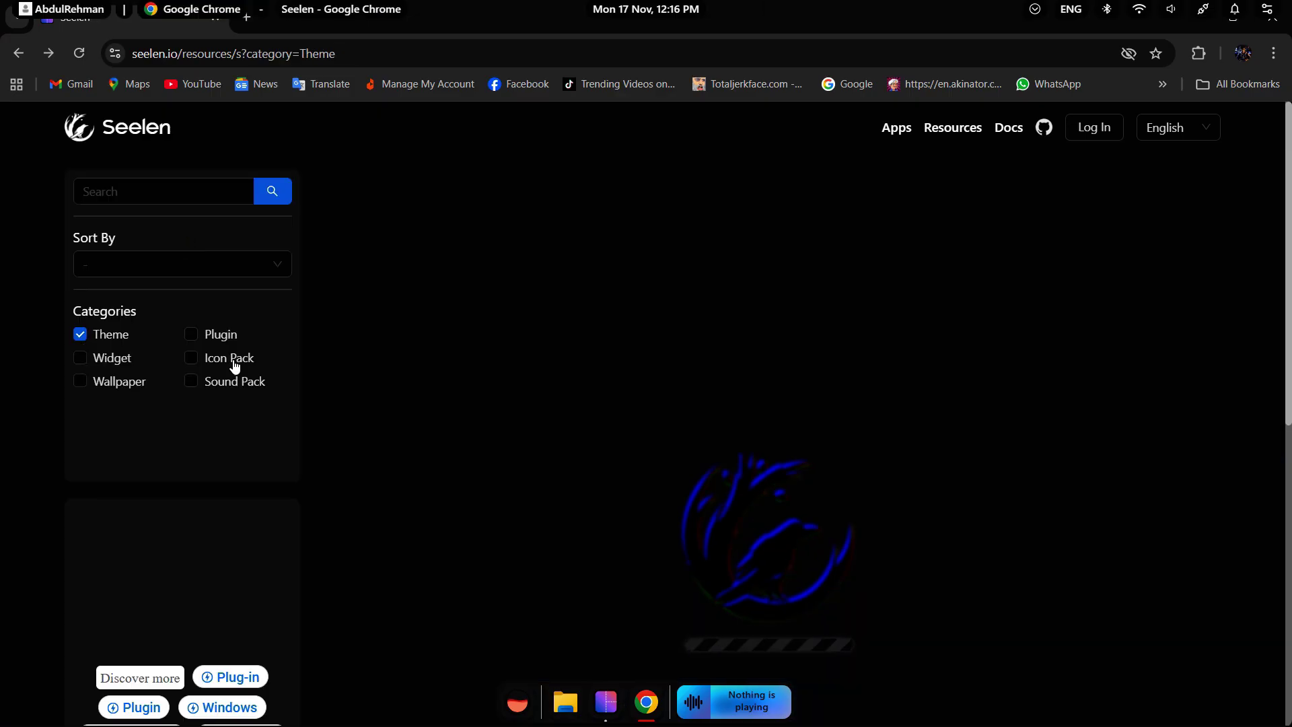
click(234, 366)
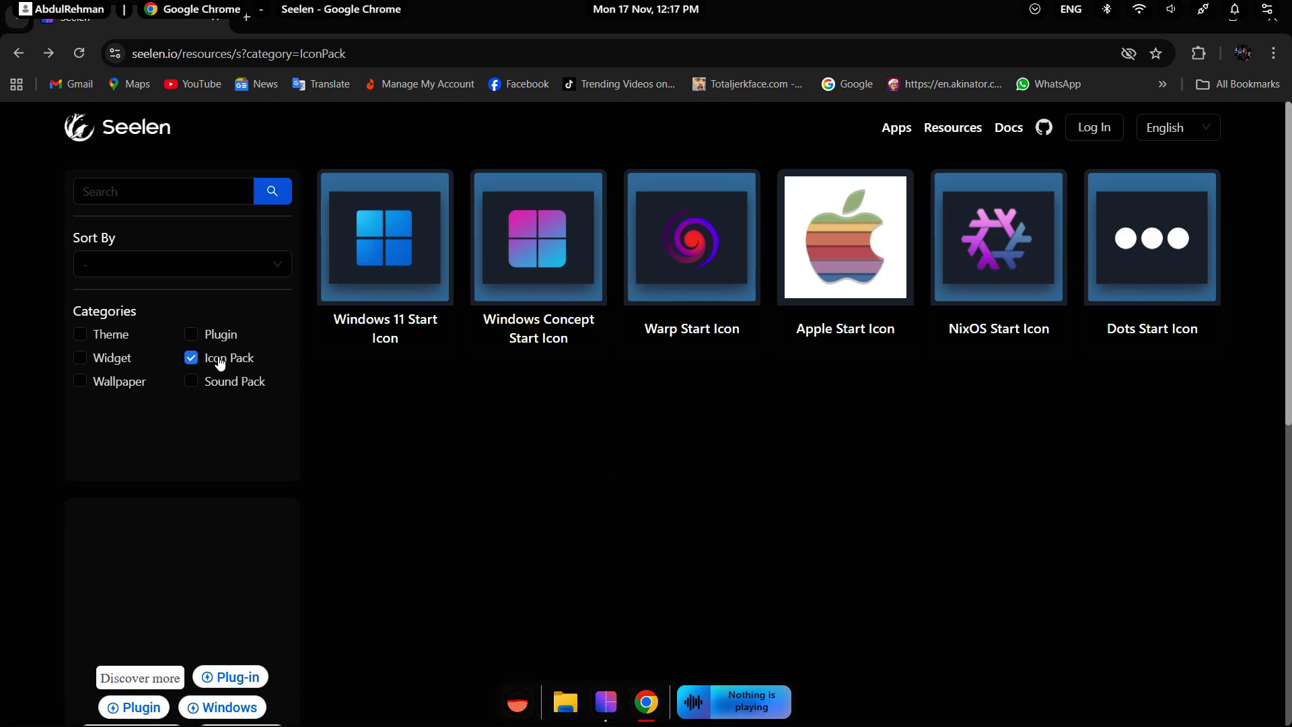
click(192, 357)
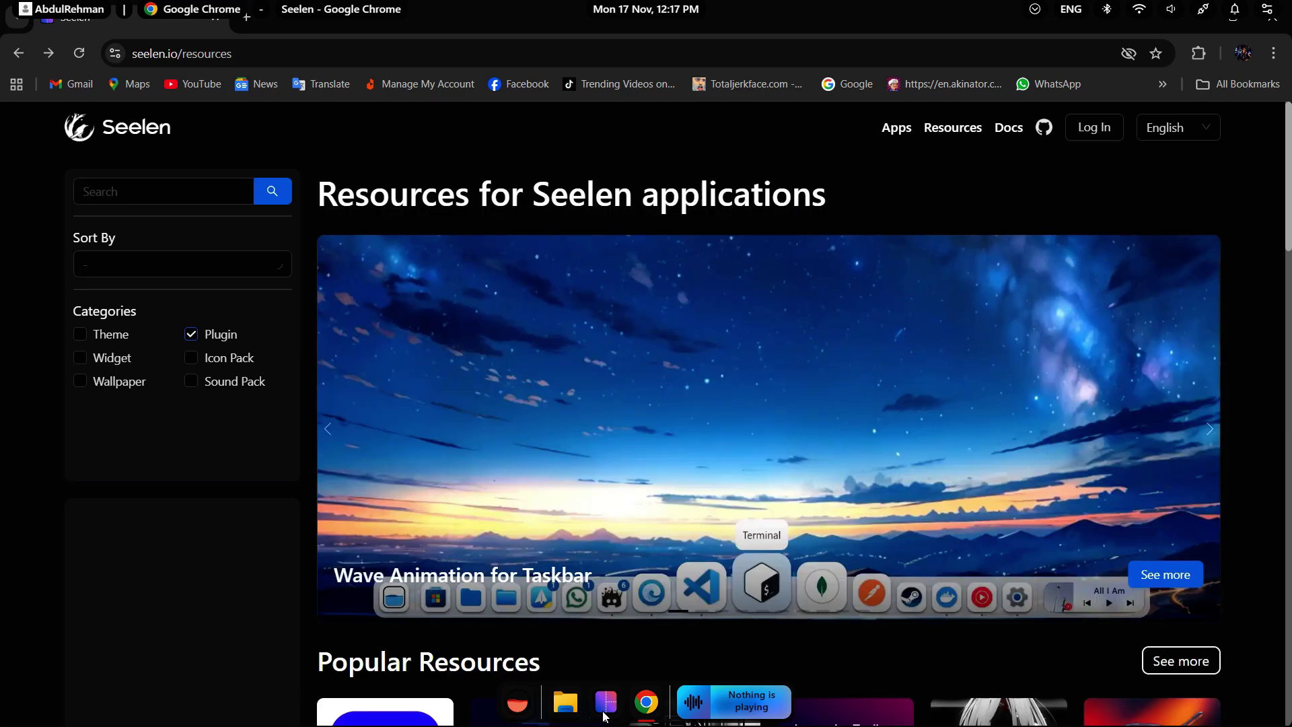
click(605, 716)
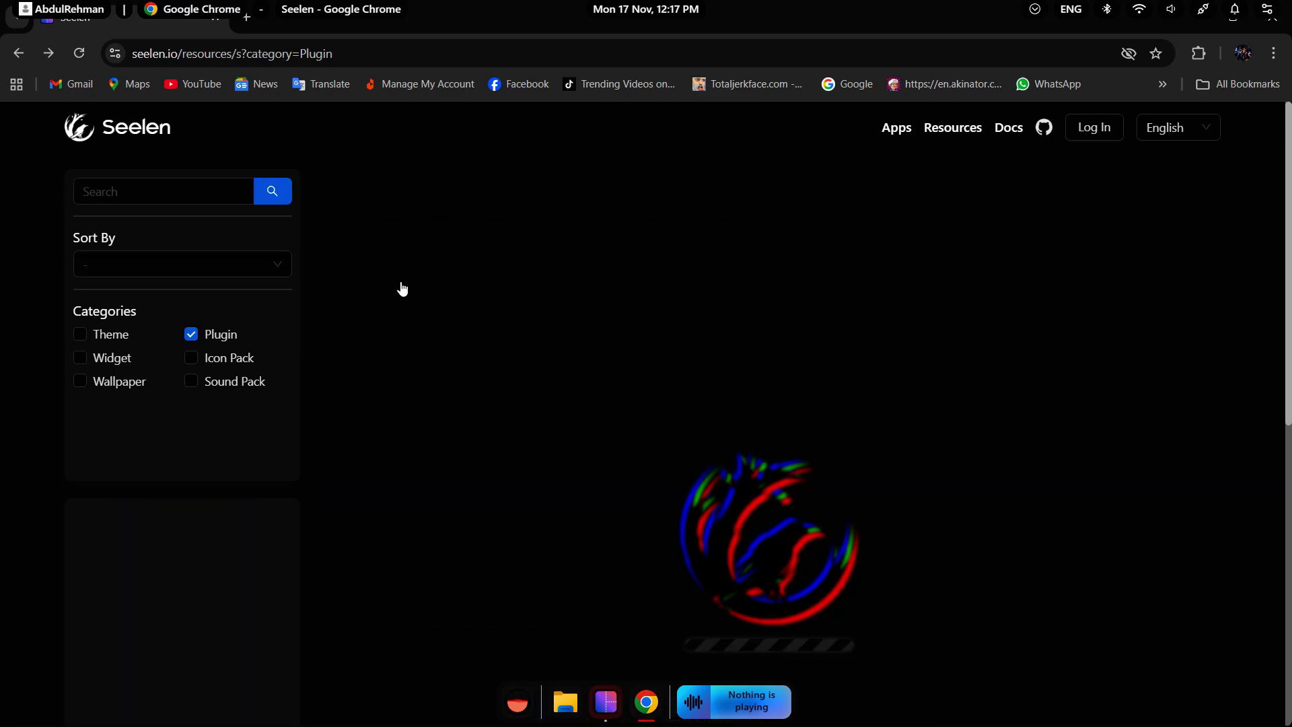
click(395, 282)
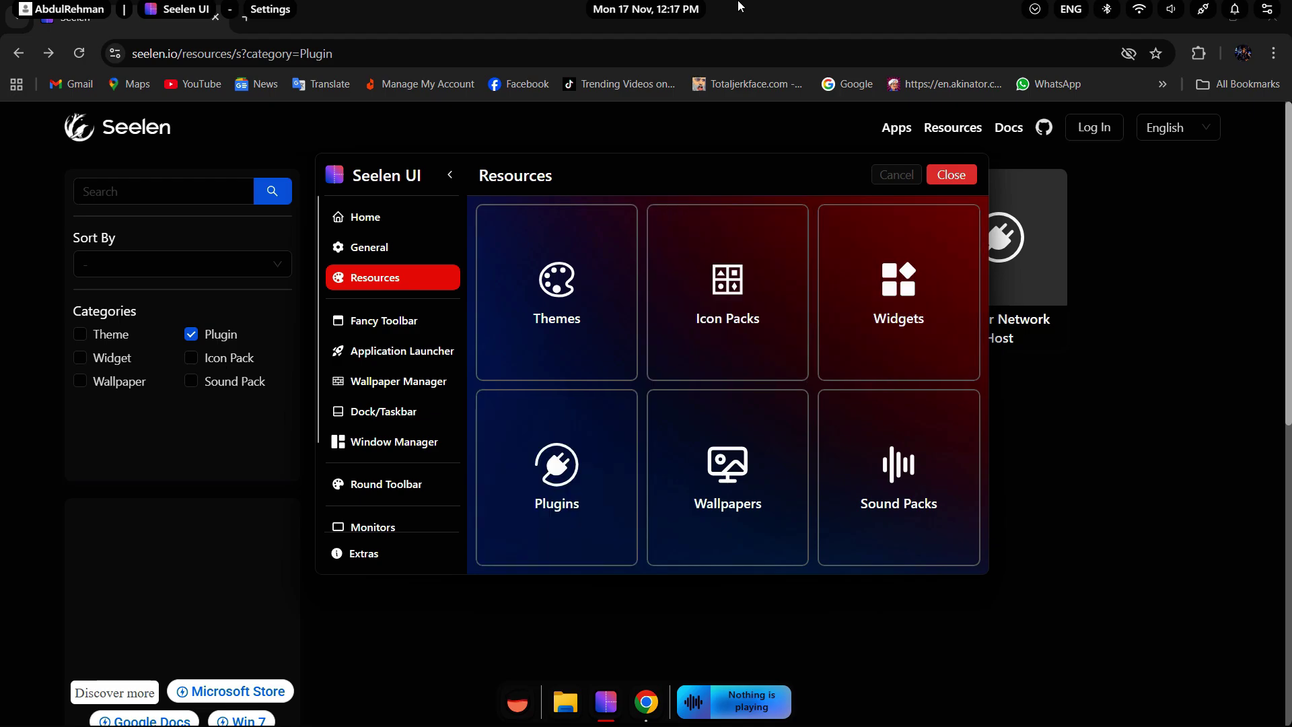
Delete 183767.jpg from the installed wallpapers and confirm with Yes
click(749, 34)
click(646, 702)
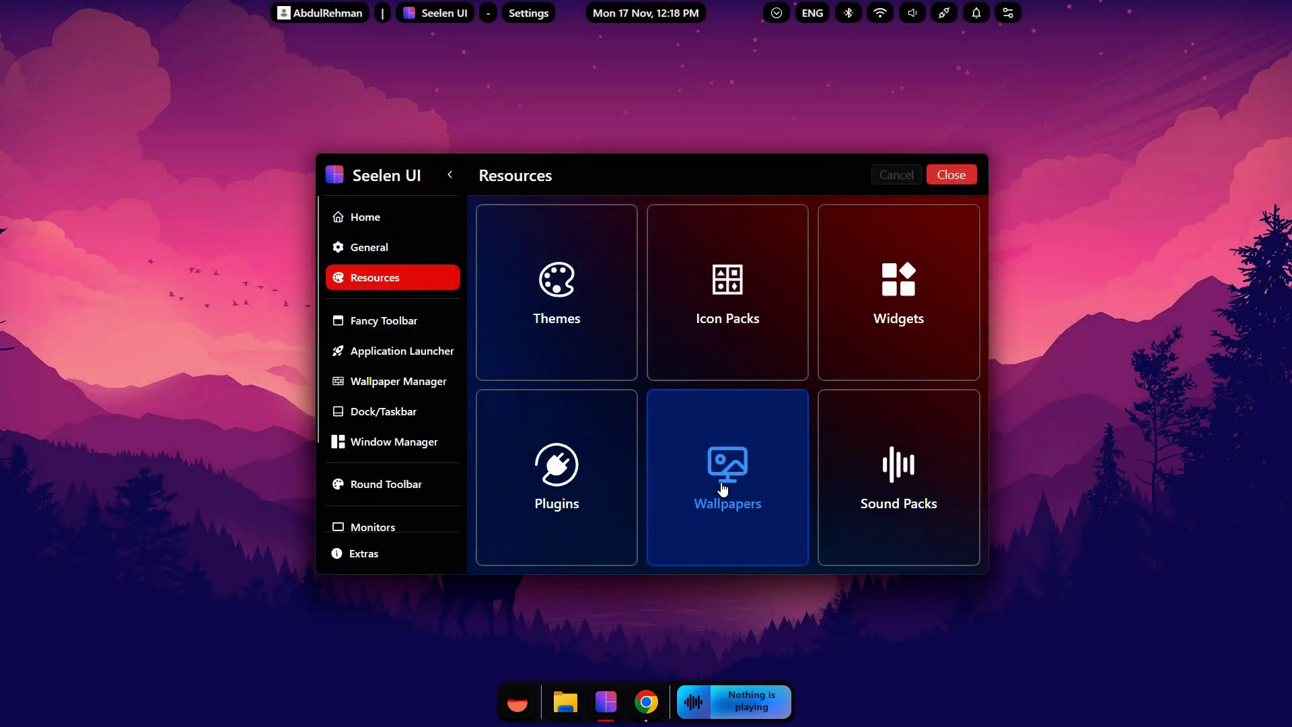
click(722, 482)
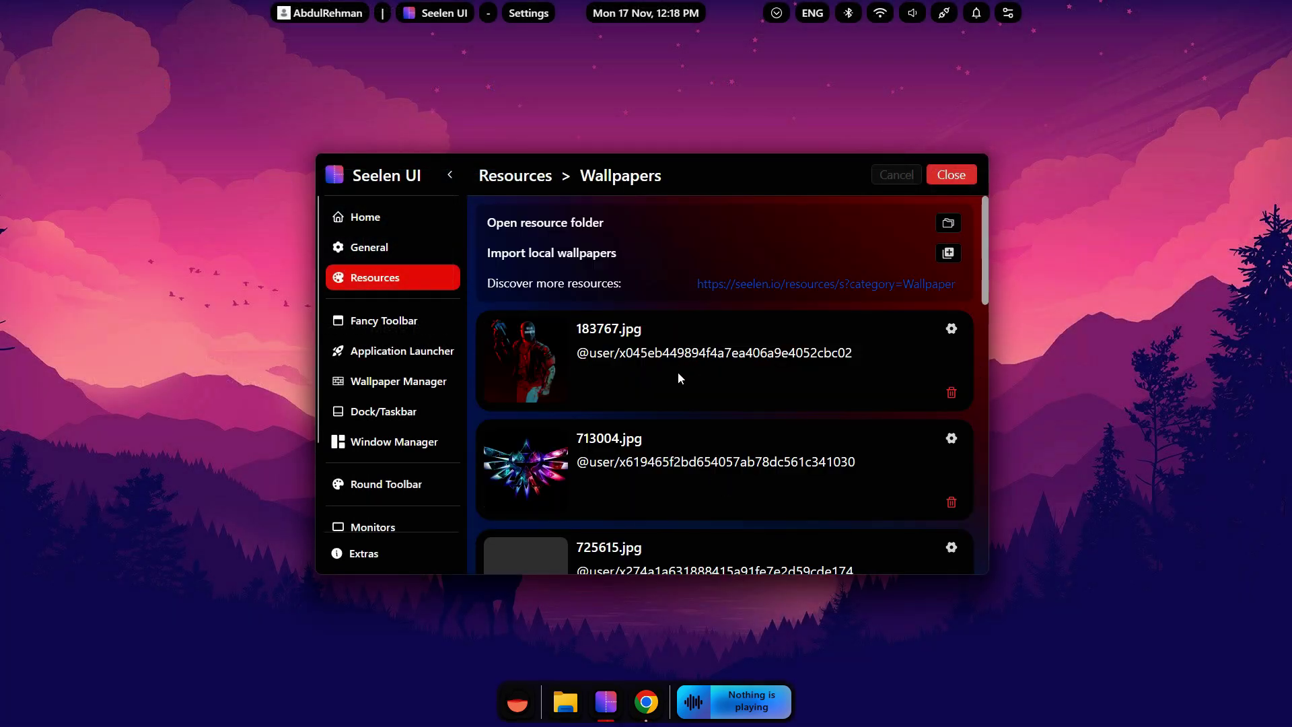
scroll(596, 455, down, 8)
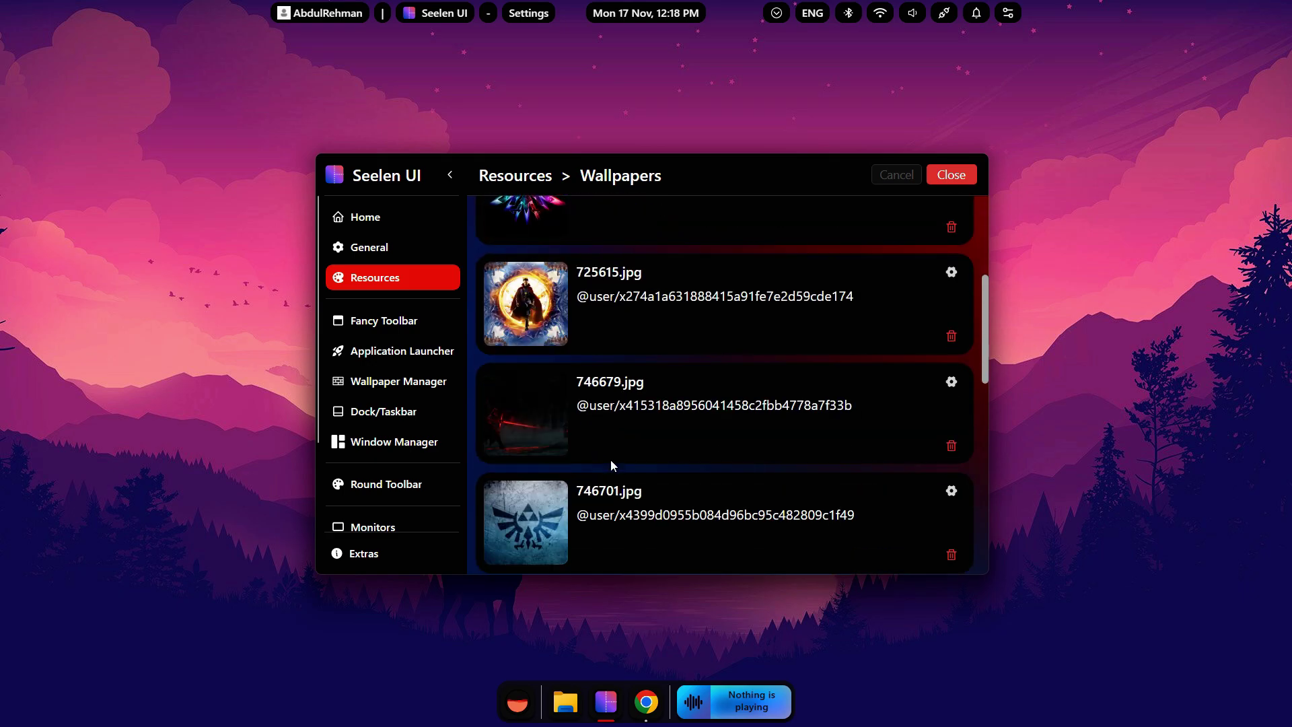
scroll(611, 459, up, 8)
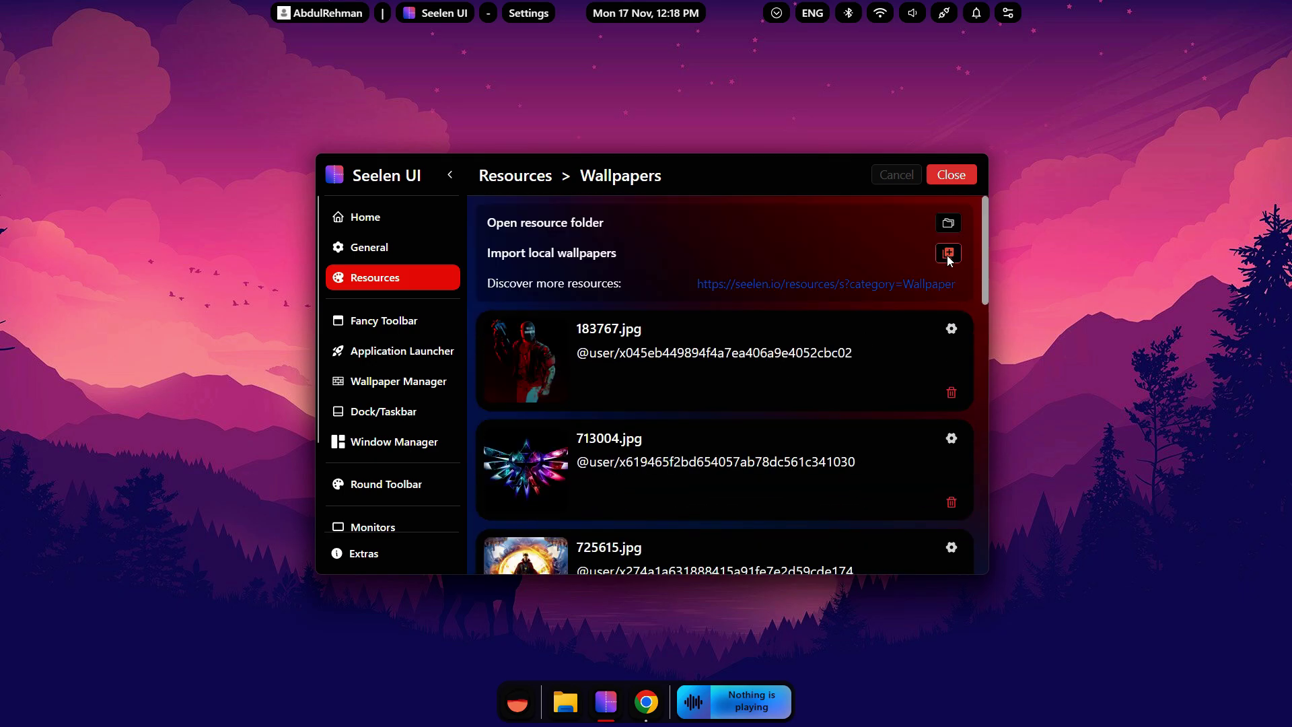
click(951, 393)
click(964, 353)
Open the seelen.io wallpaper resources page, clear the Plugin filter, and minimize Chrome
scroll(701, 385, down, 5)
scroll(747, 288, up, 5)
click(747, 286)
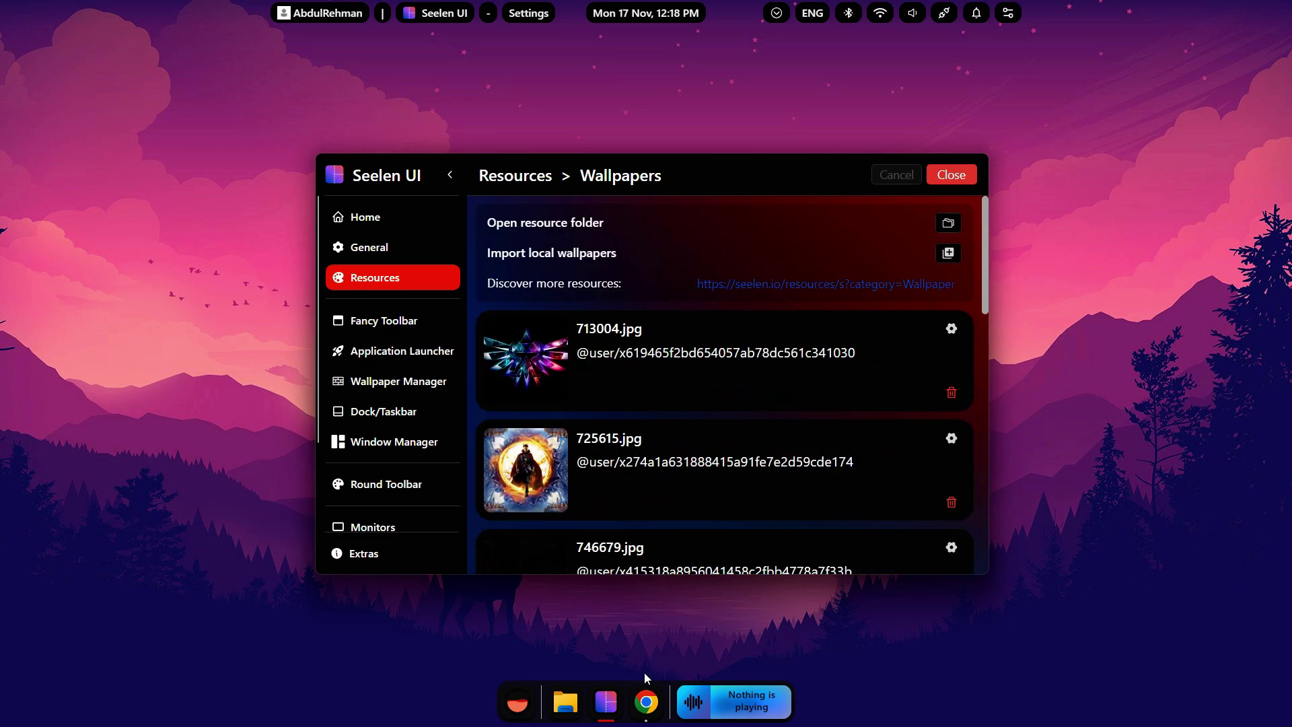
click(200, 336)
click(200, 336)
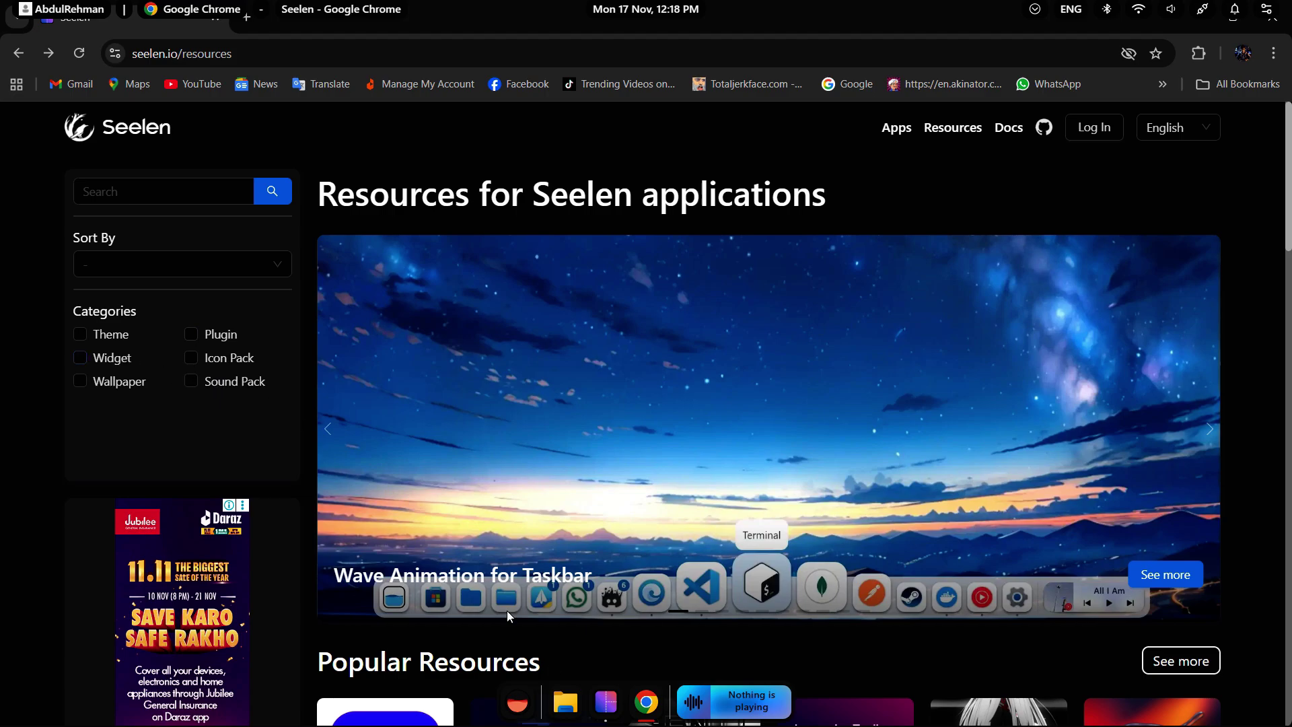
click(1276, 21)
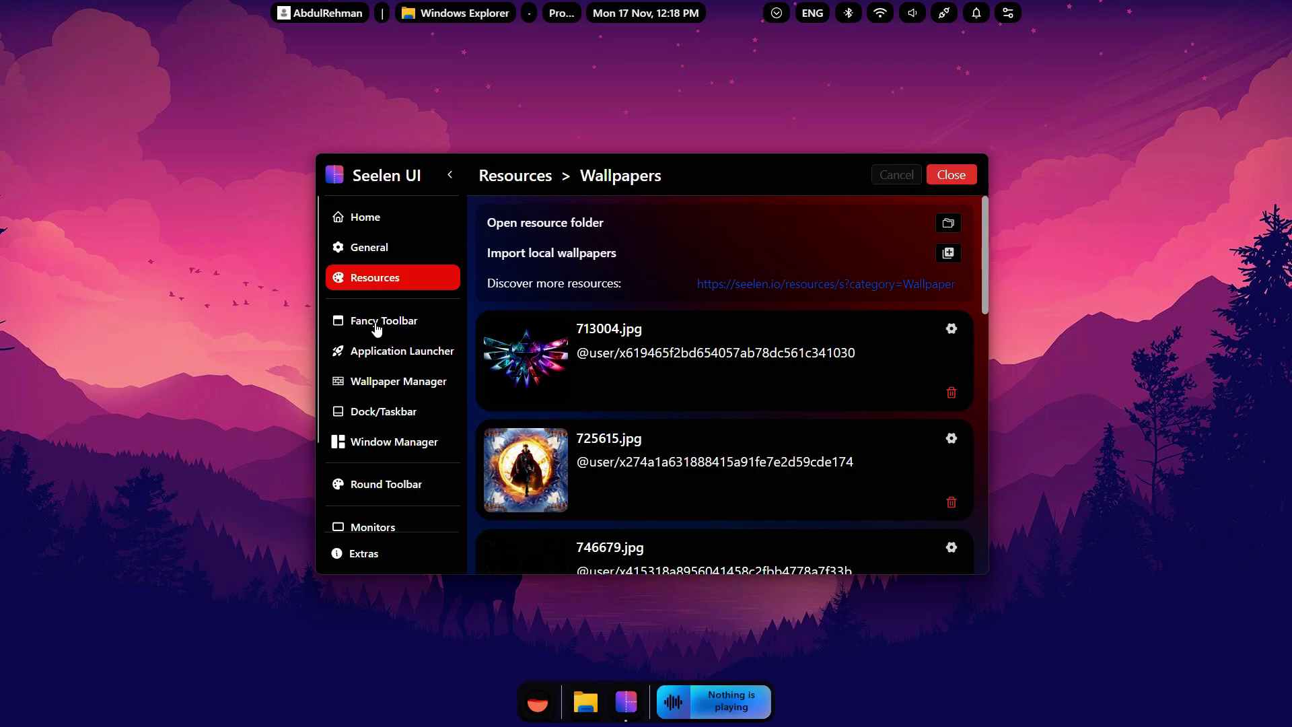
Set the Fancy Toolbar height to 25 and save
click(373, 324)
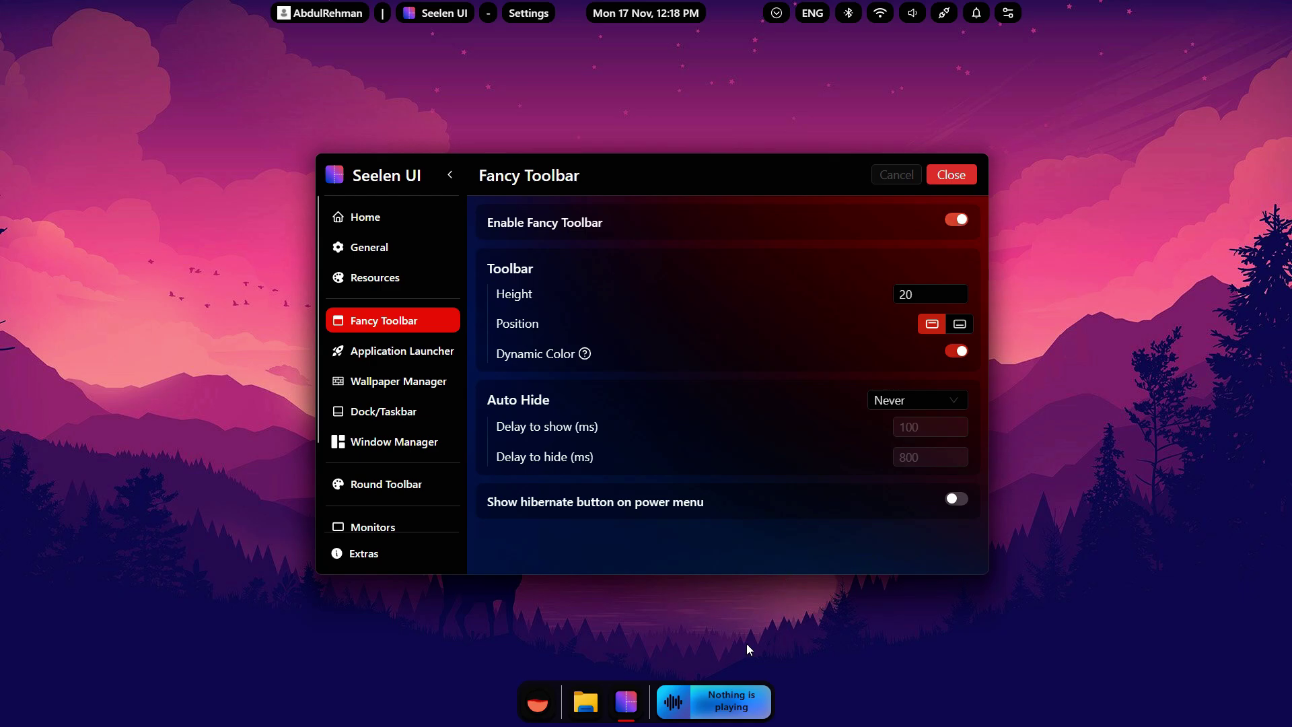
click(920, 299)
click(961, 290)
click(961, 291)
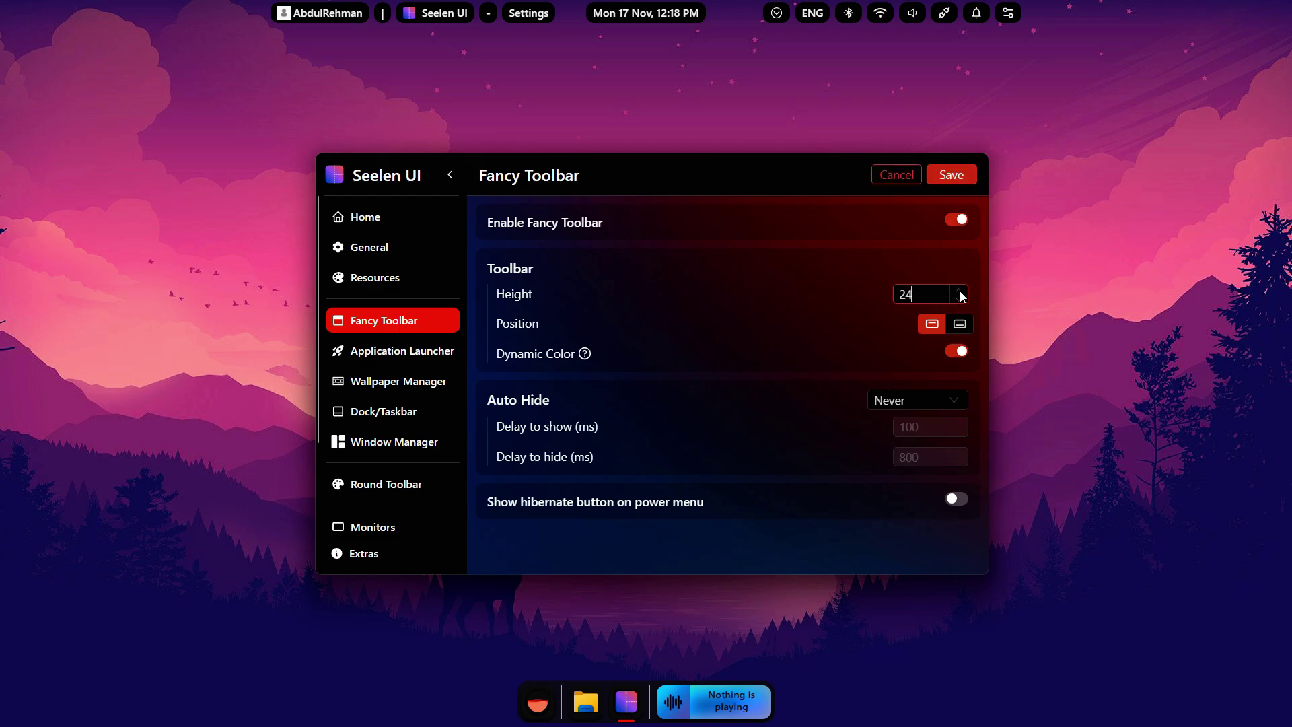
click(967, 176)
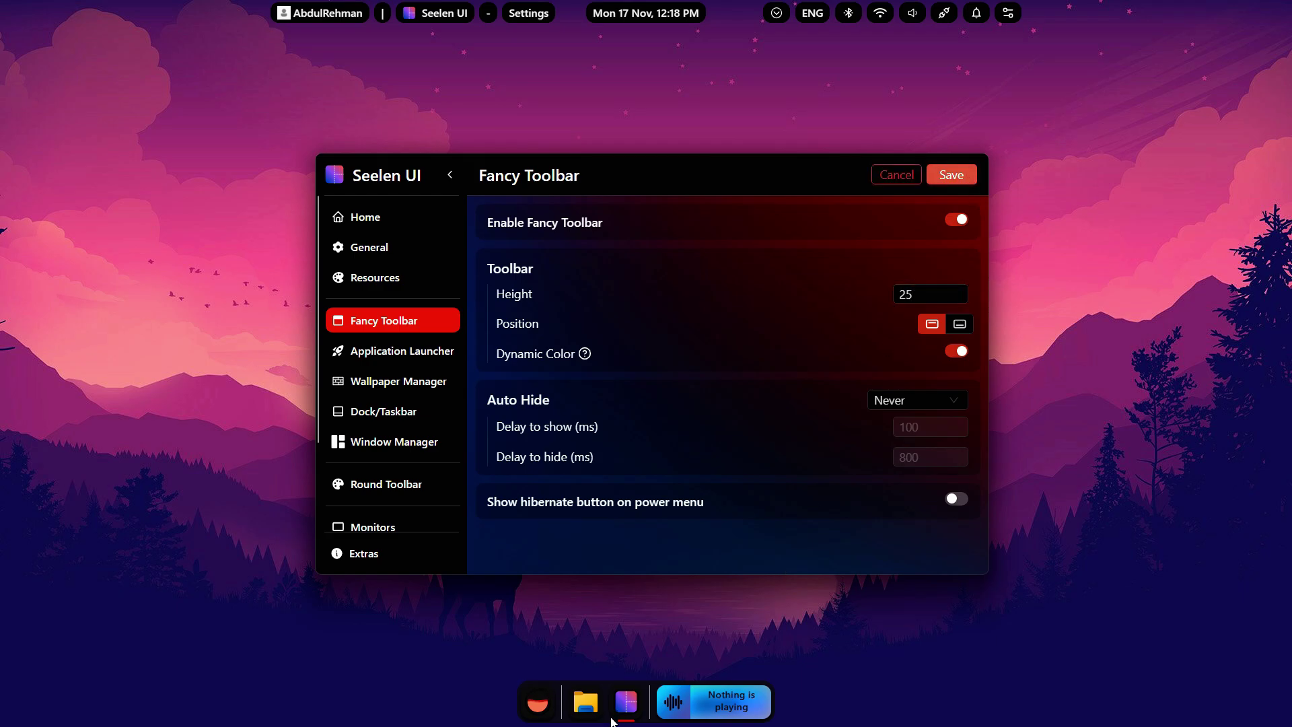
Try the toolbar at the bottom position, then save it back at the top
click(967, 324)
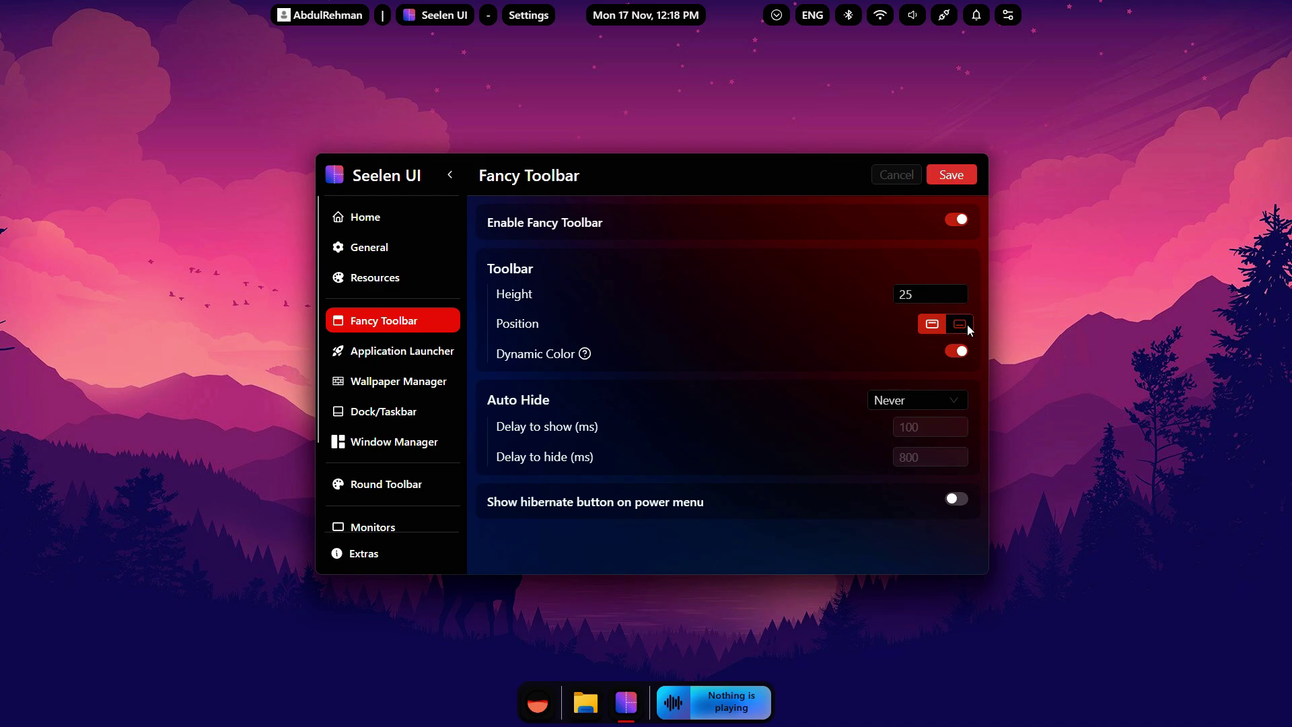
click(963, 181)
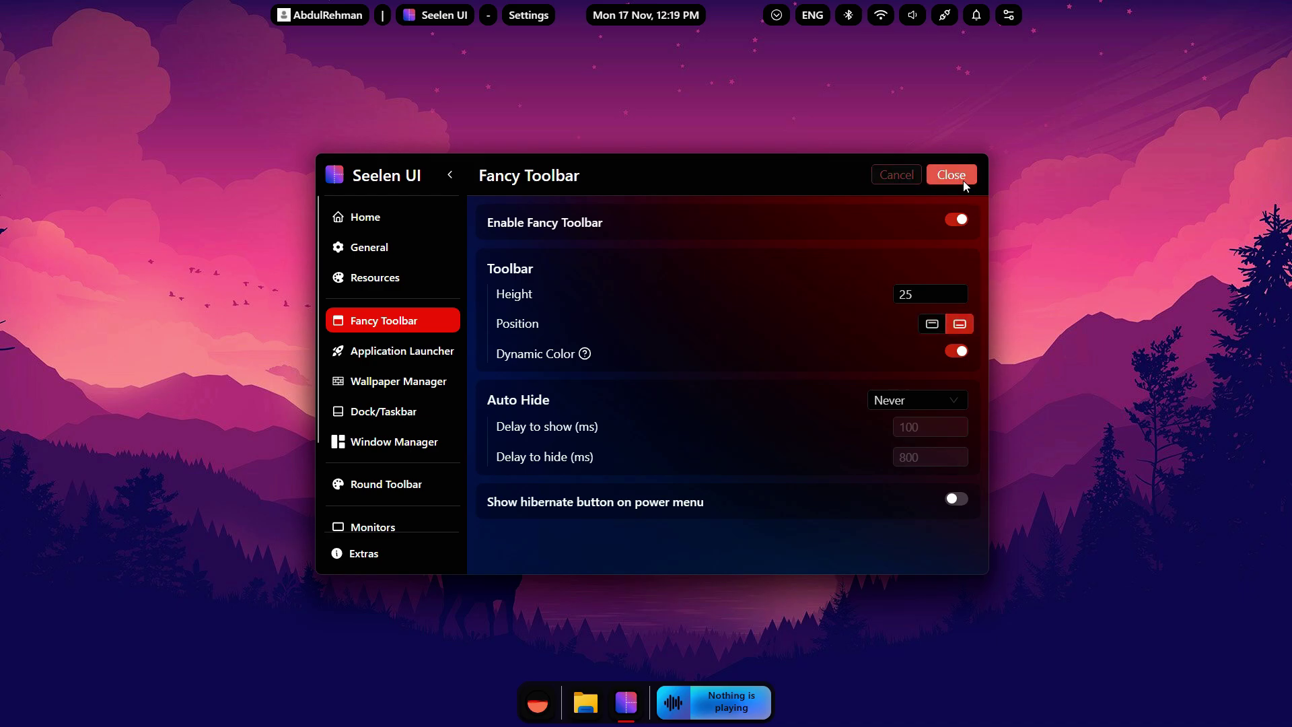
click(934, 324)
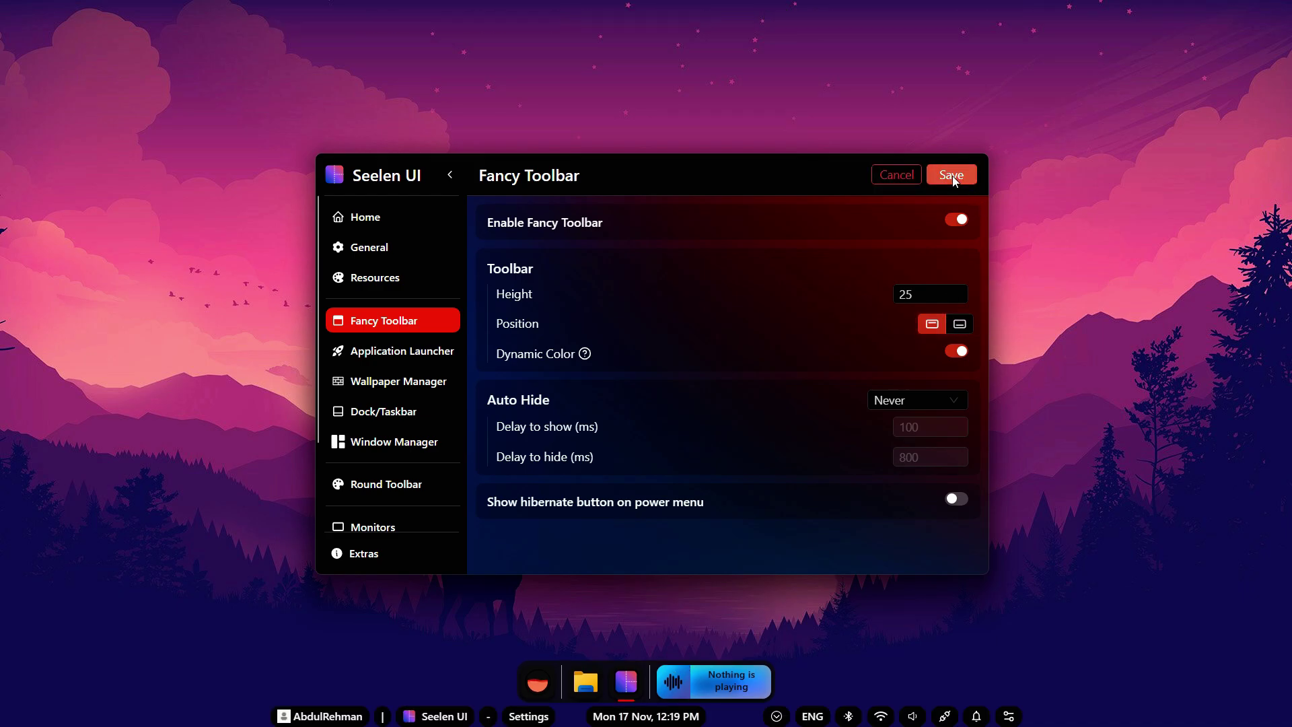
click(952, 176)
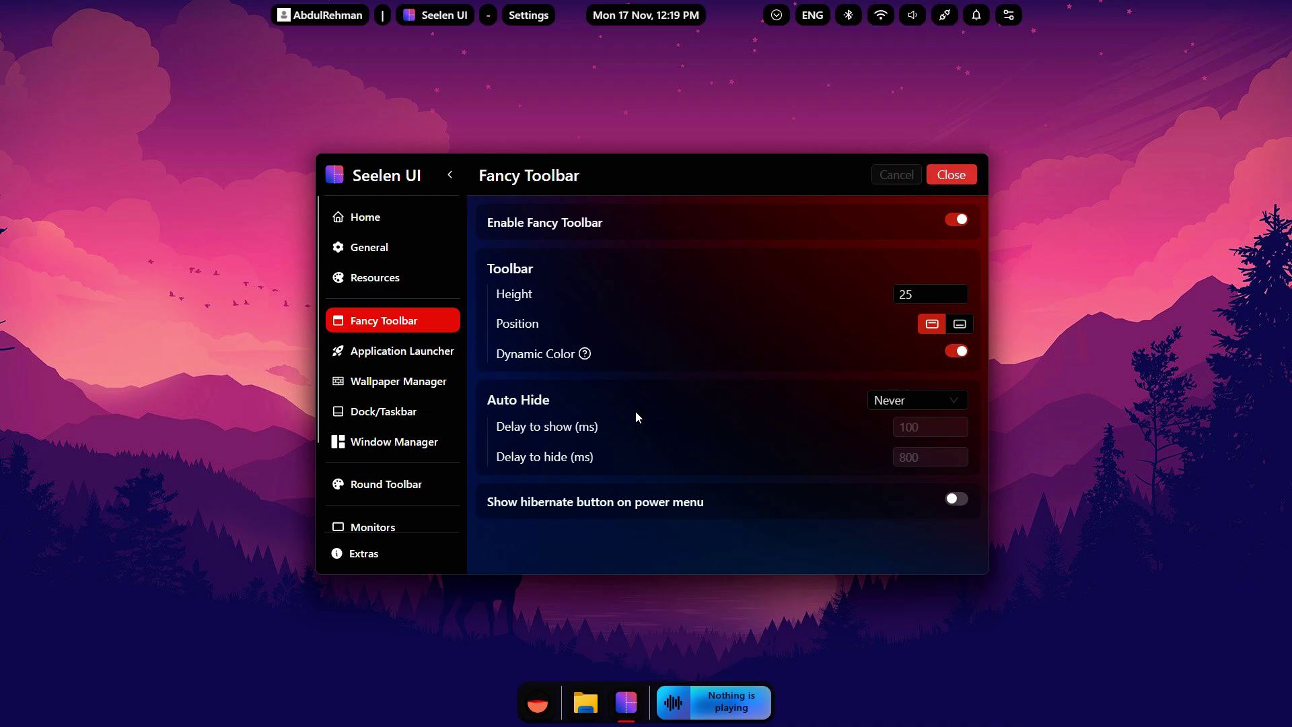
Try toolbar auto-hide Always, then set it back to Never and save
click(920, 400)
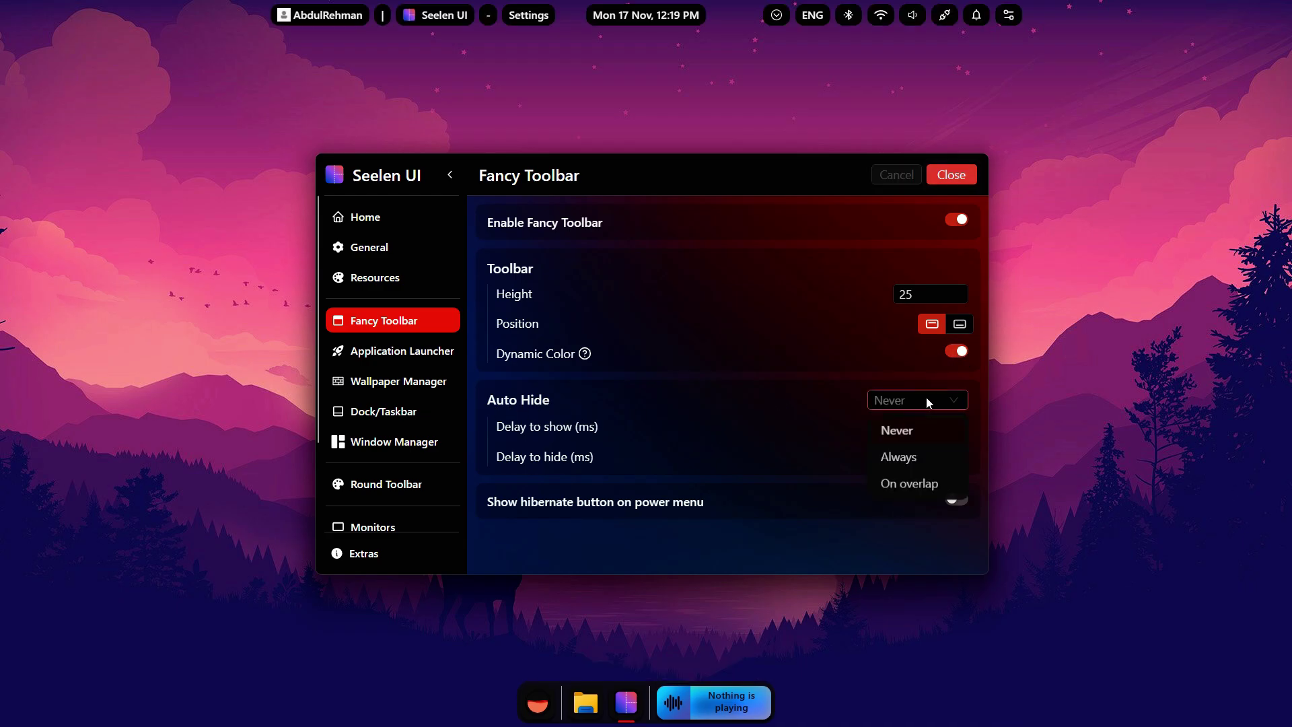
click(910, 458)
click(966, 176)
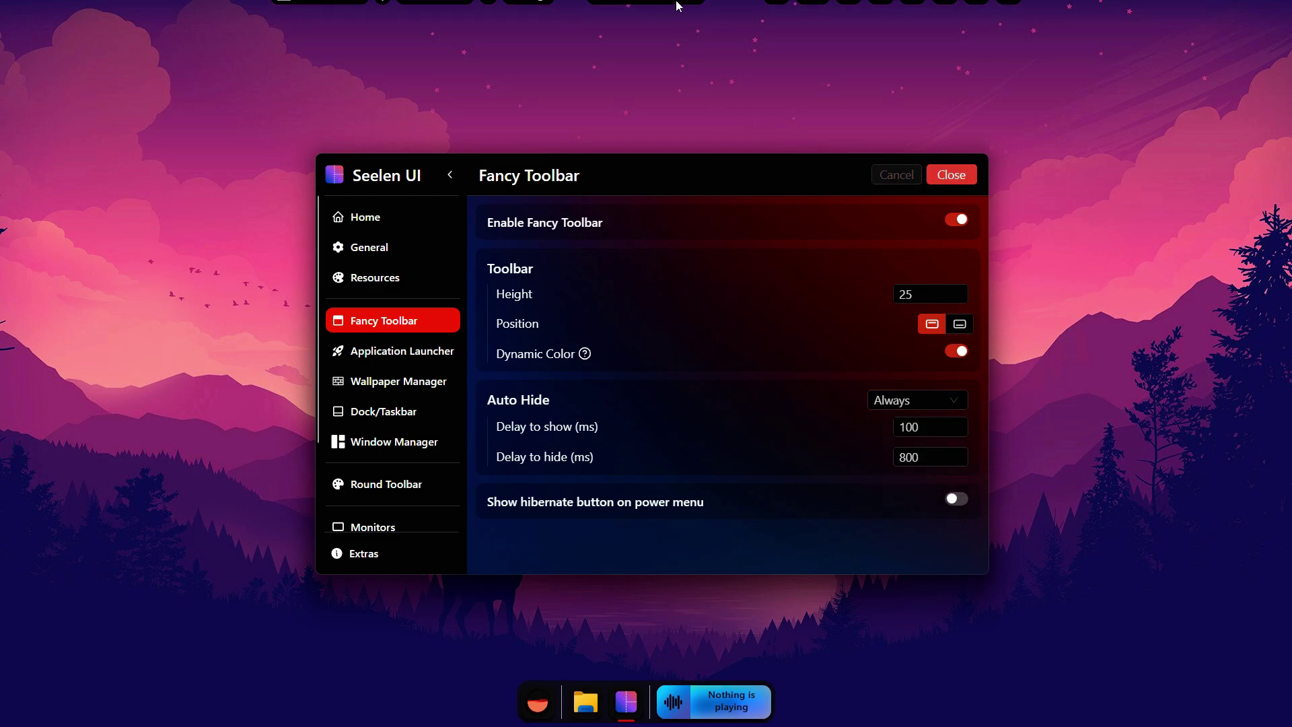
mouse_move(664, 2)
click(930, 403)
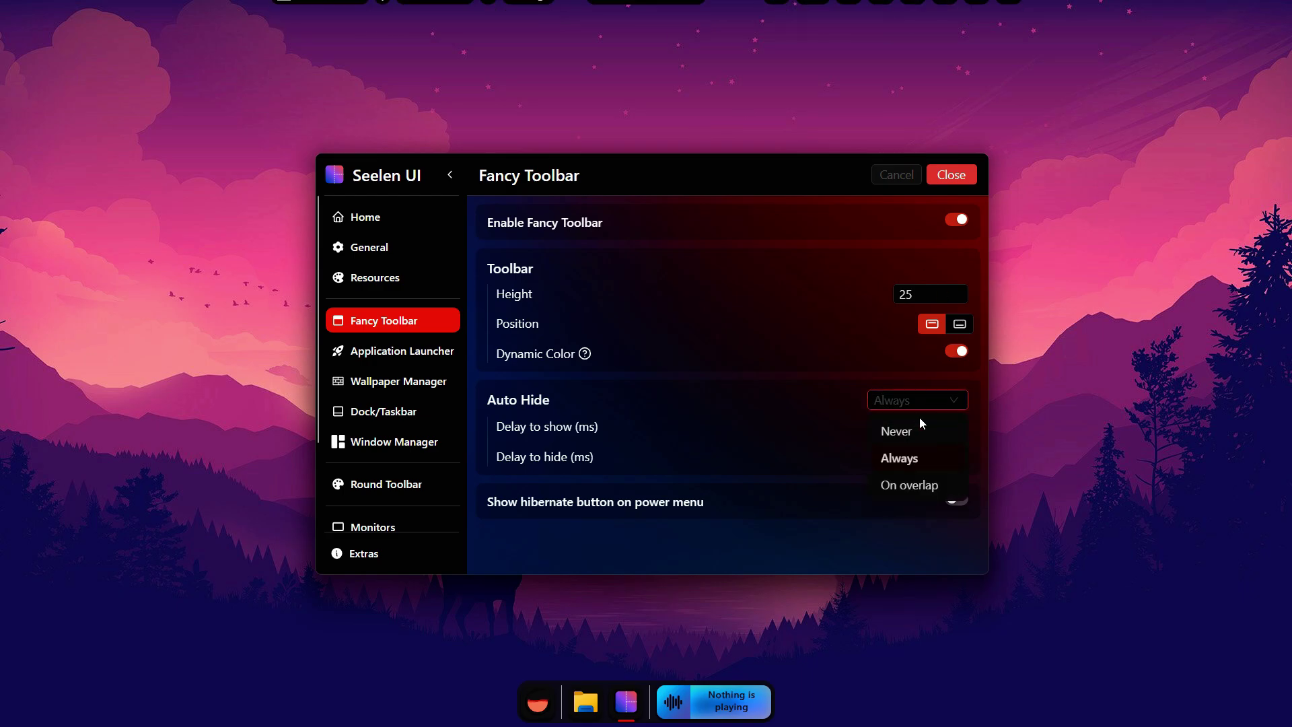
click(898, 428)
click(950, 176)
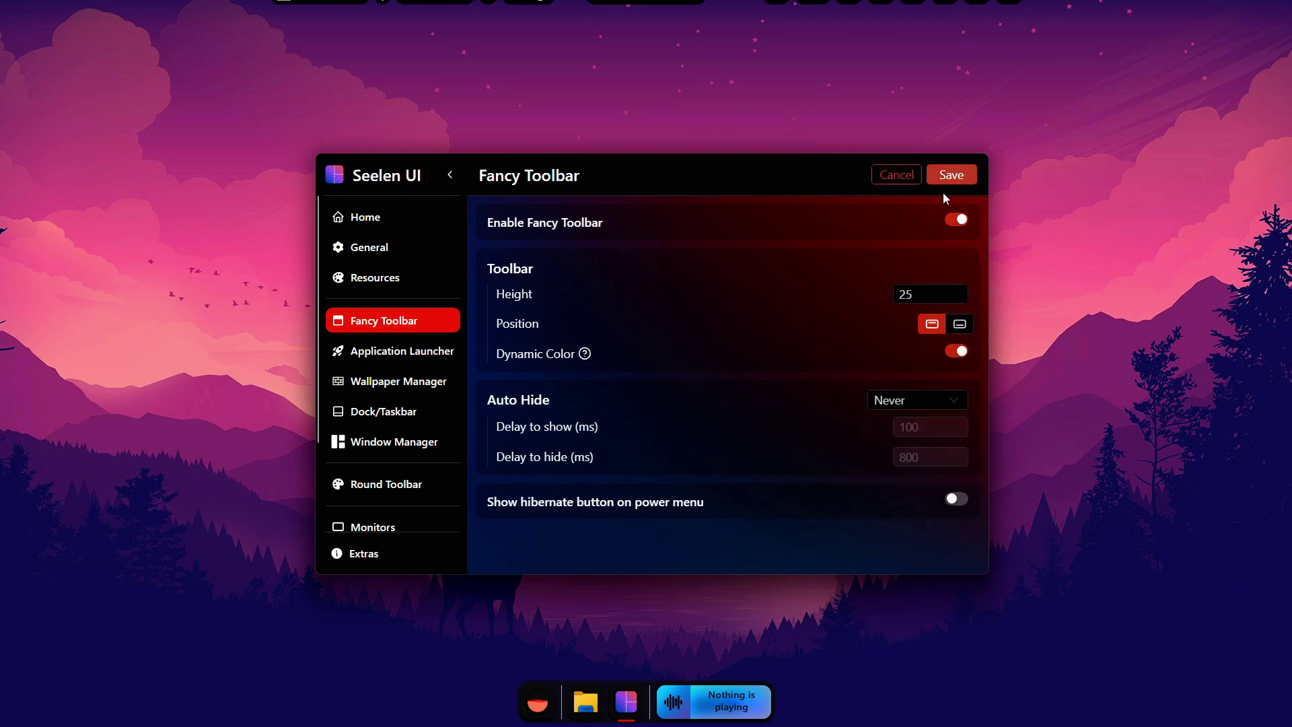
Enable the App Launcher in Application Launcher settings and save
click(409, 353)
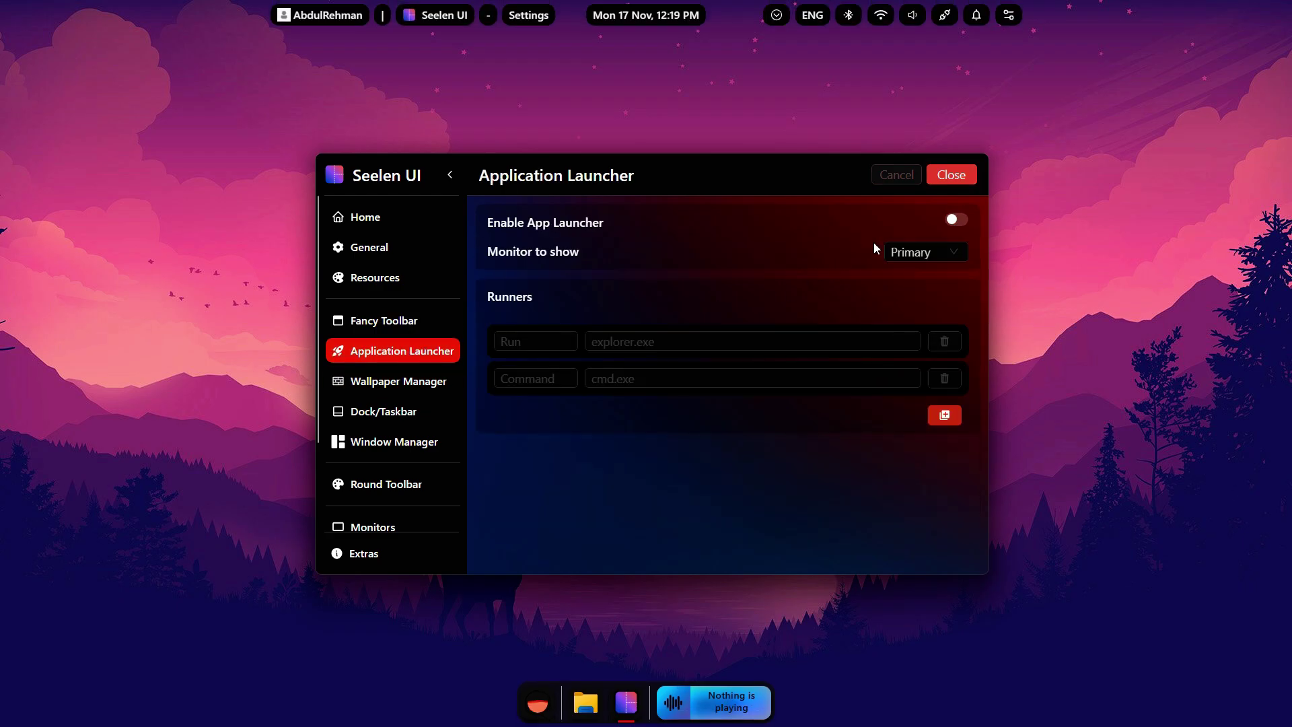
click(963, 221)
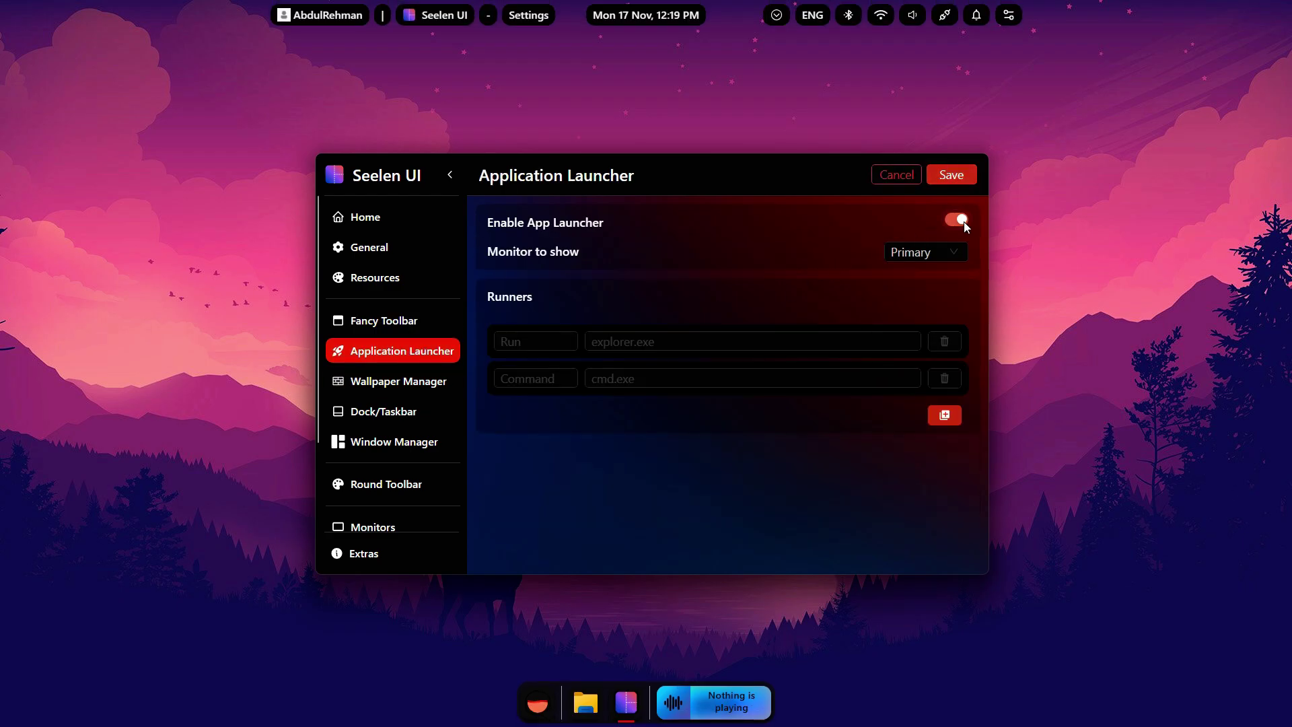
click(955, 176)
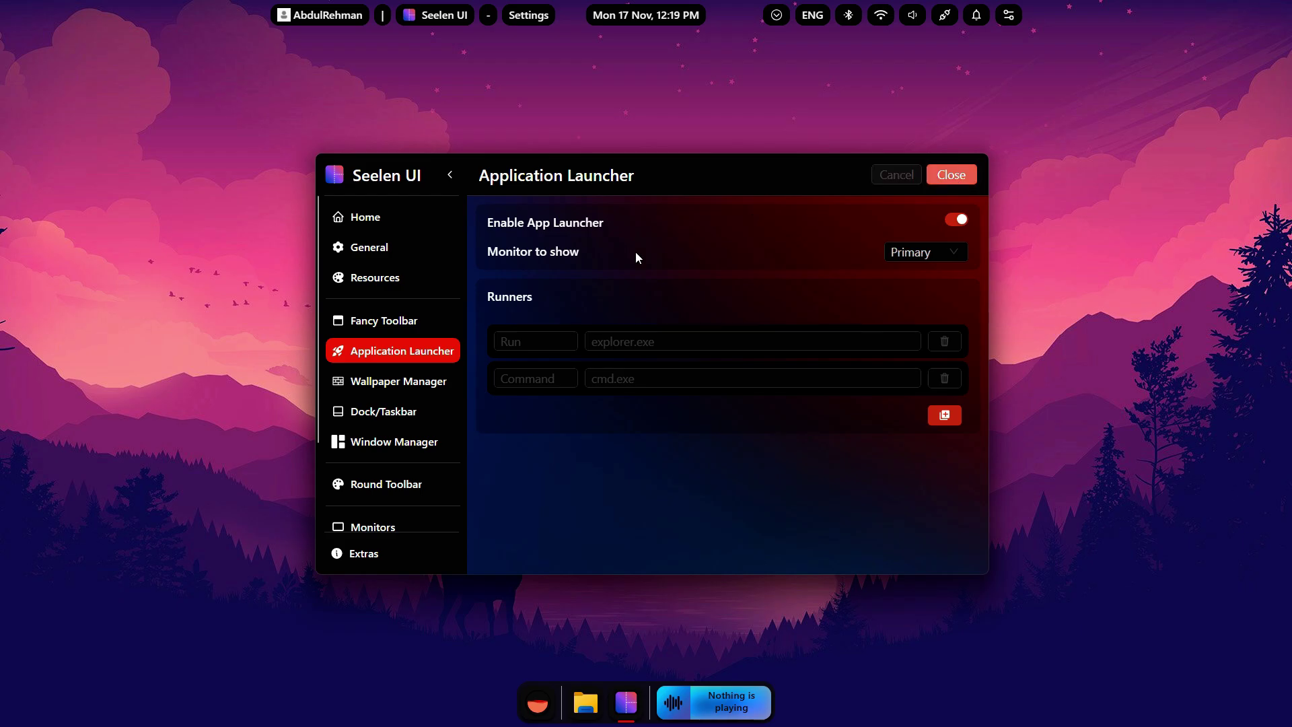
Test the launcher with Win+Space, search "chrome", then close the popup
click(710, 109)
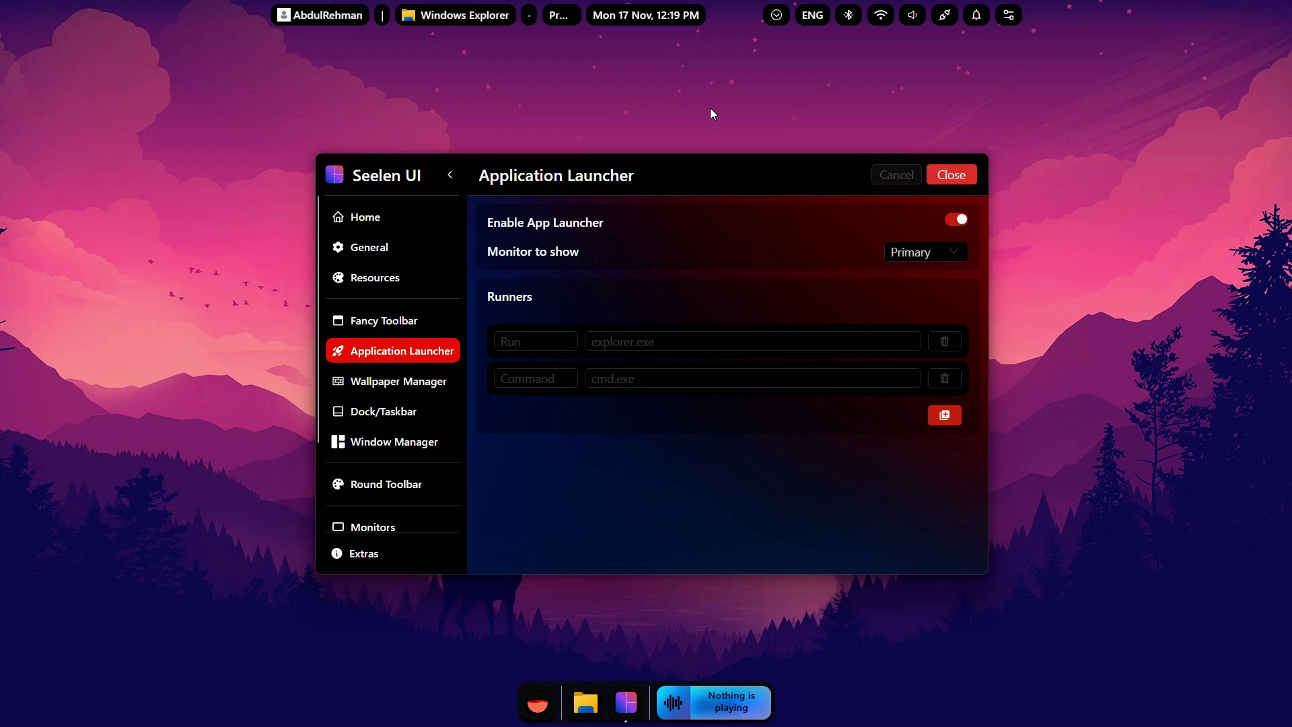
key(super+space)
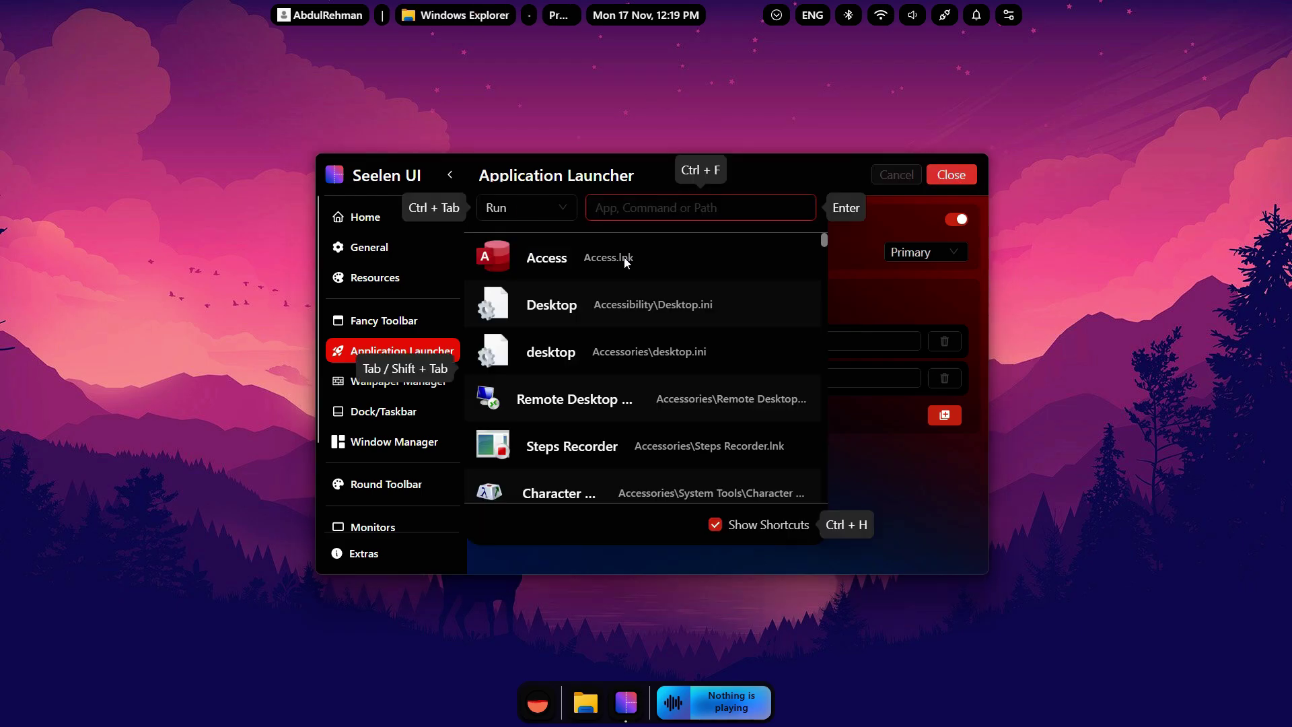
text(chrome)
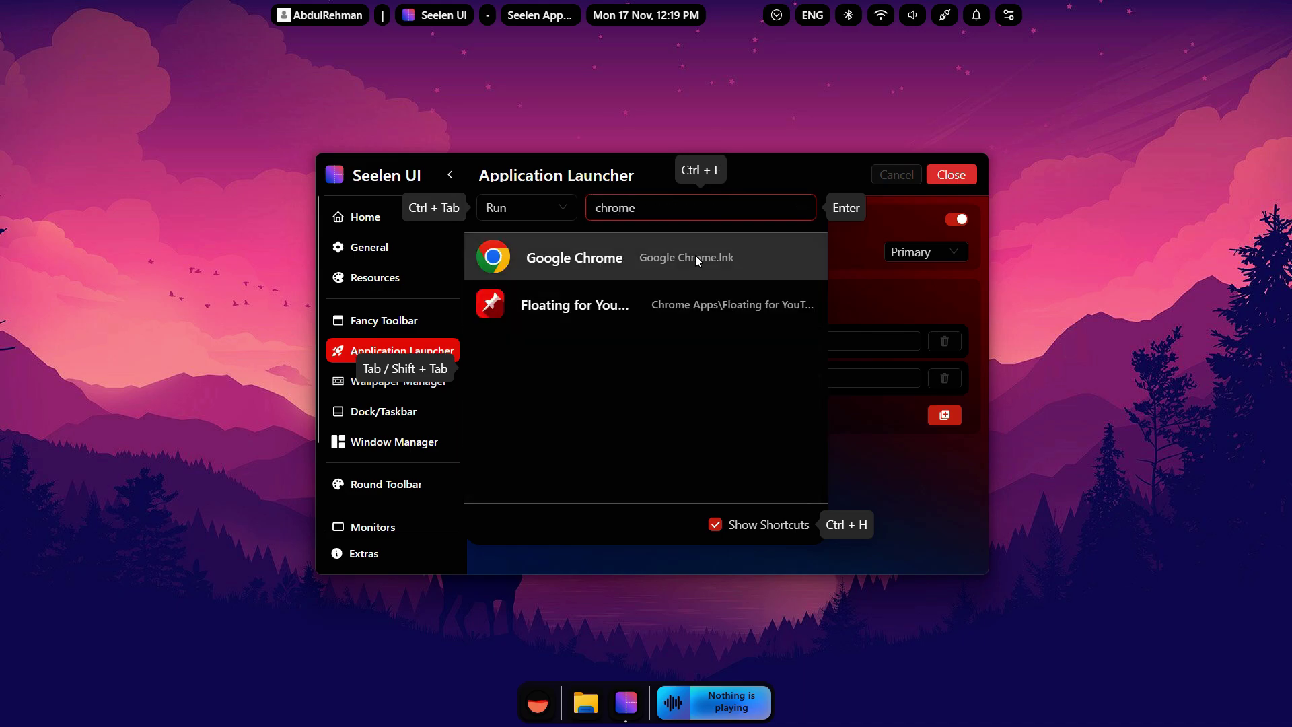
click(696, 256)
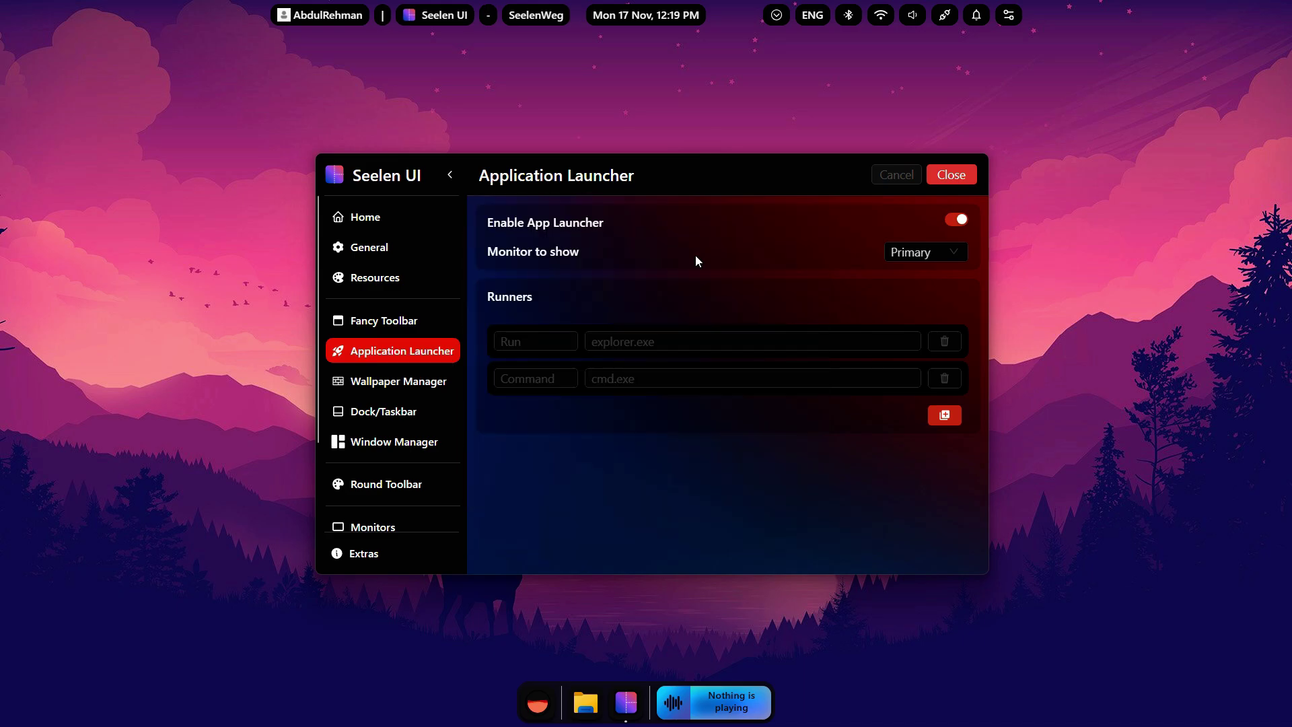
Enable the Wallpaper Manager, reorder wallpapers, save a 1 min 5 s interval, and disable 750376.jpg
click(387, 379)
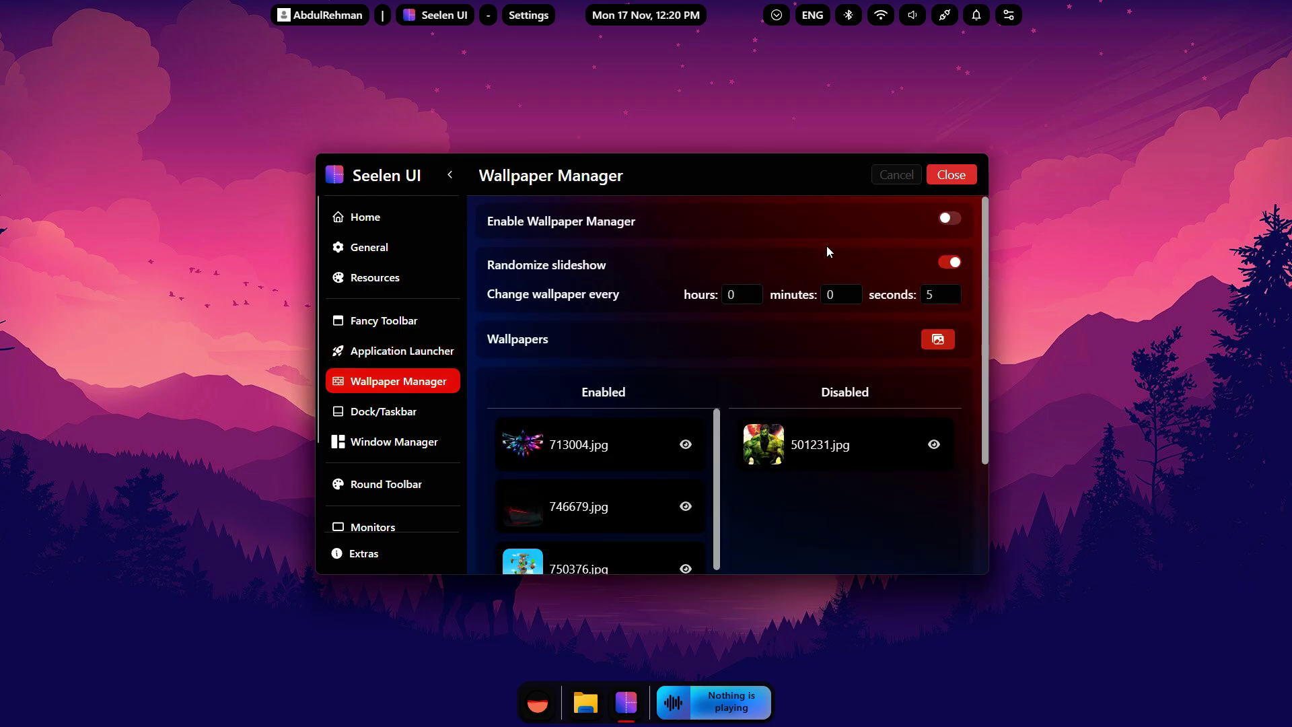
click(949, 219)
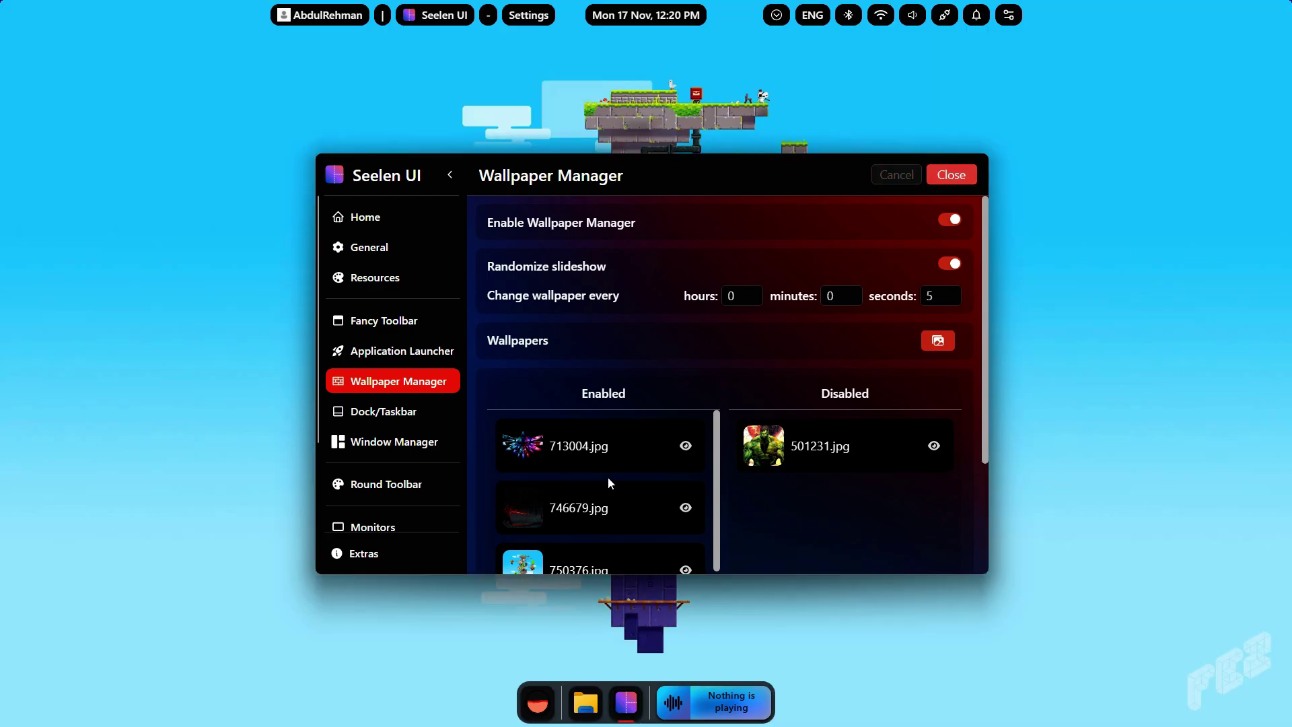
drag(609, 482, 609, 443)
scroll(607, 460, down, 2)
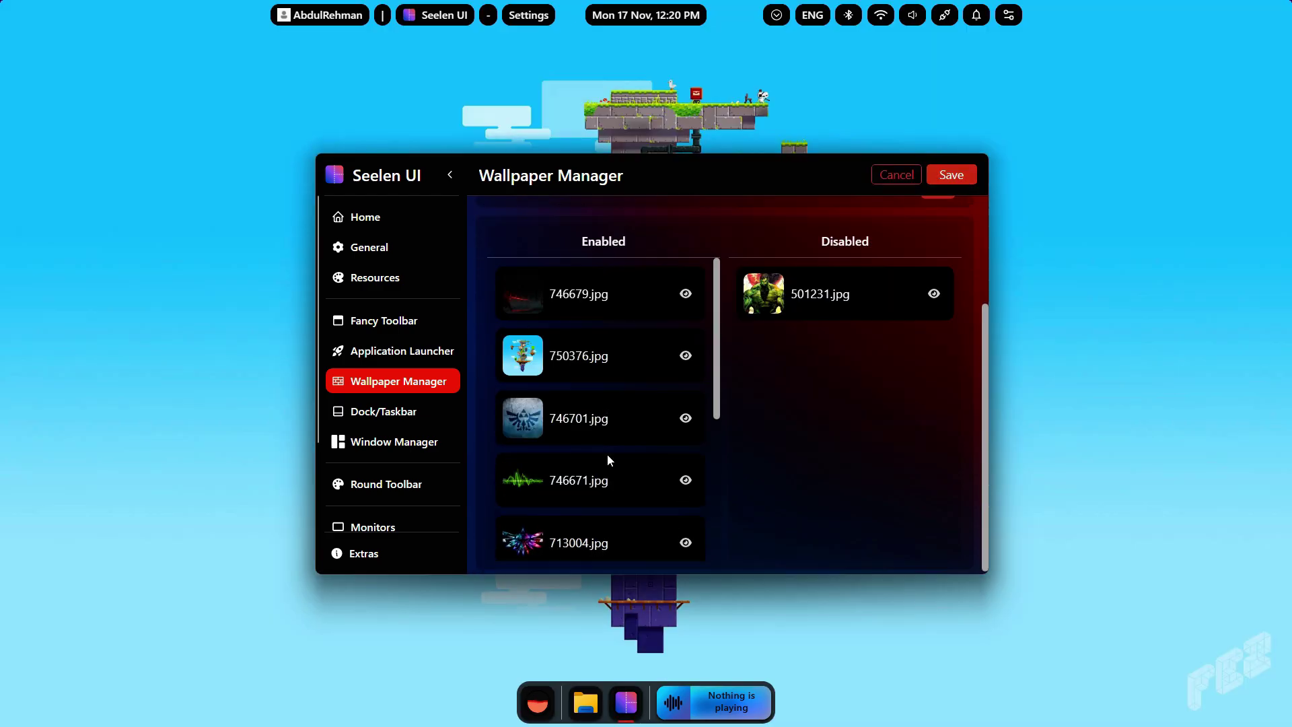
scroll(934, 346, up, 3)
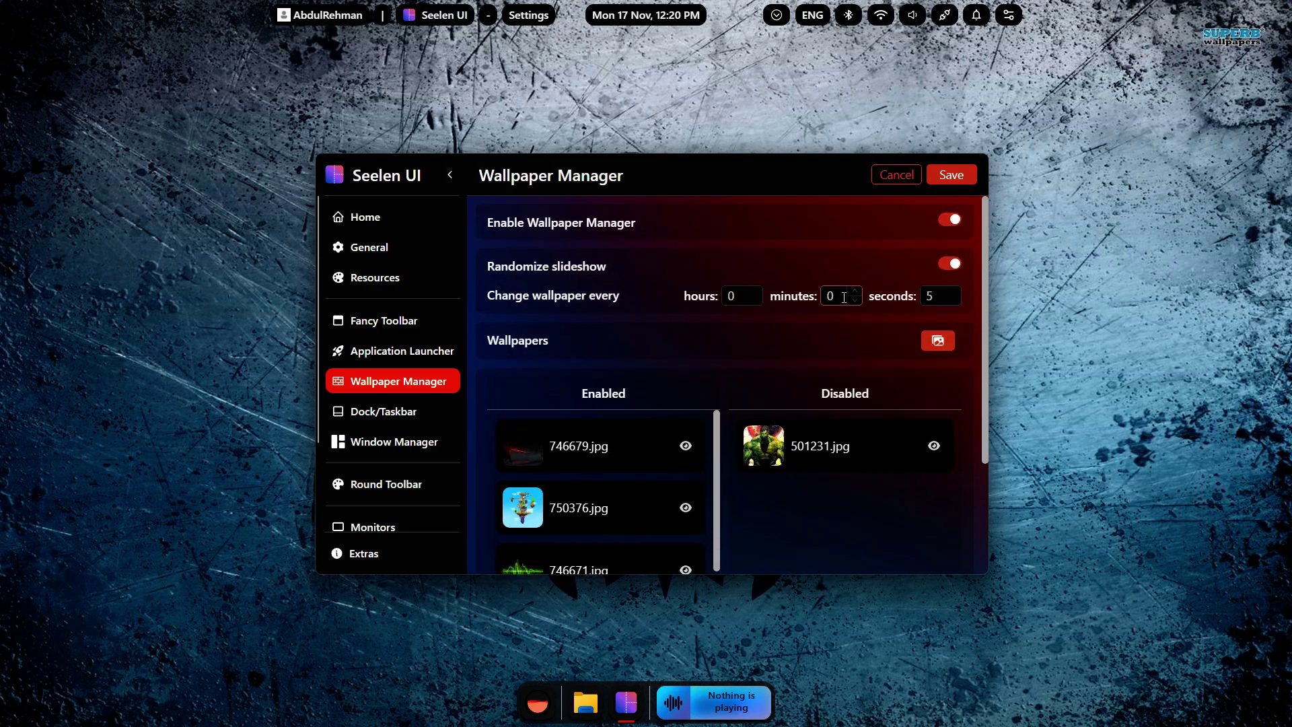
click(949, 179)
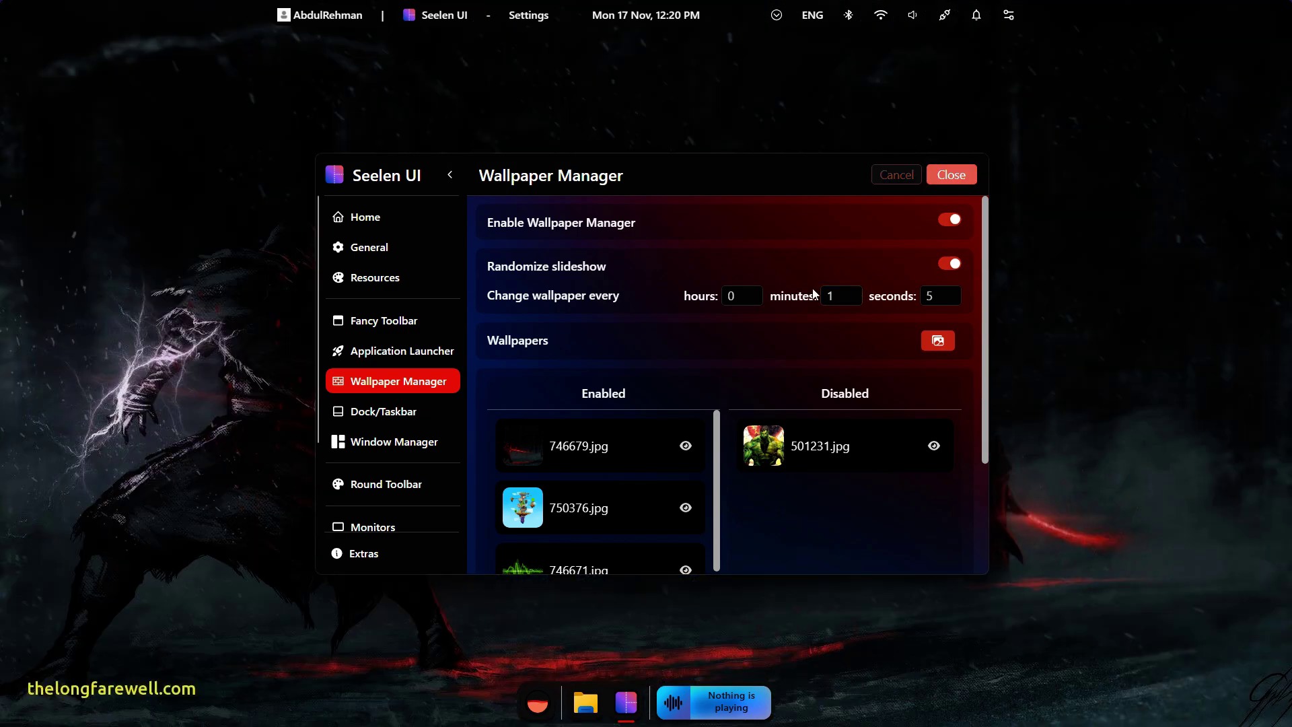
scroll(818, 294, down, 3)
drag(613, 381, 828, 353)
Move 746701.jpg to the disabled wallpapers and save the list
drag(666, 418, 952, 283)
click(952, 175)
click(383, 411)
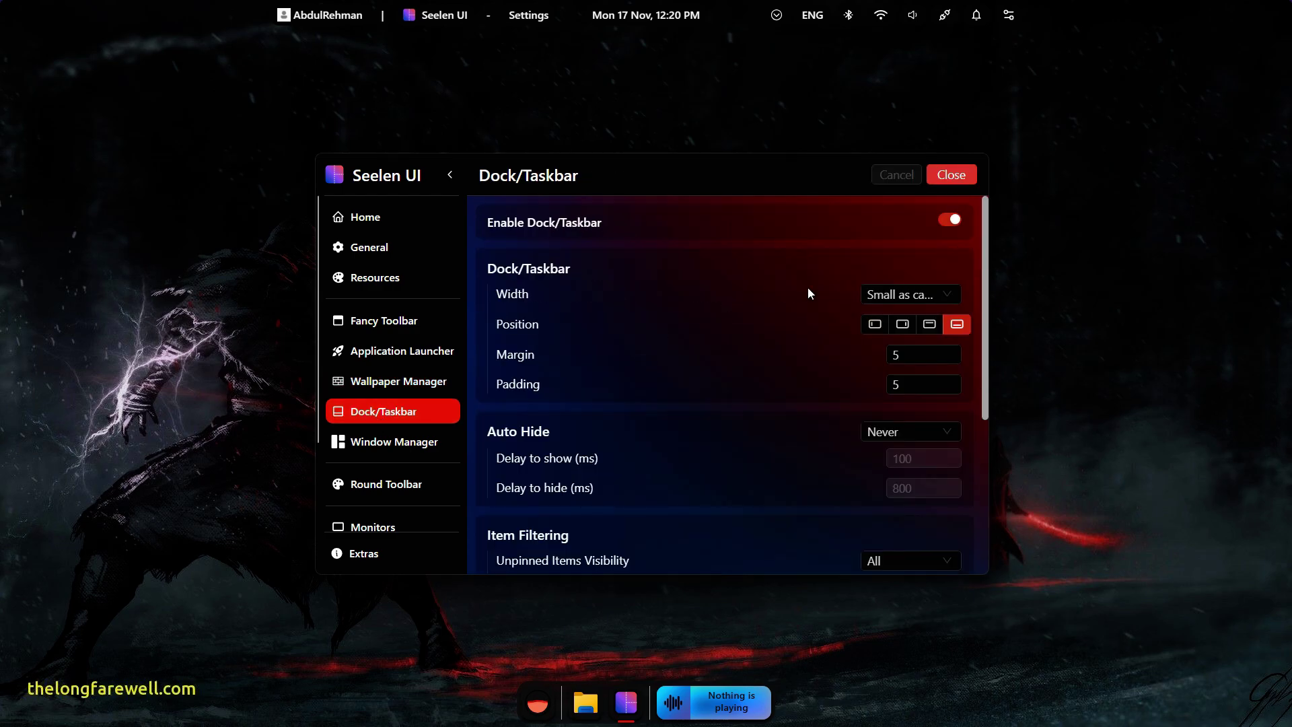
Try a full-width dock, then return the dock width to fit its items
click(922, 300)
click(915, 327)
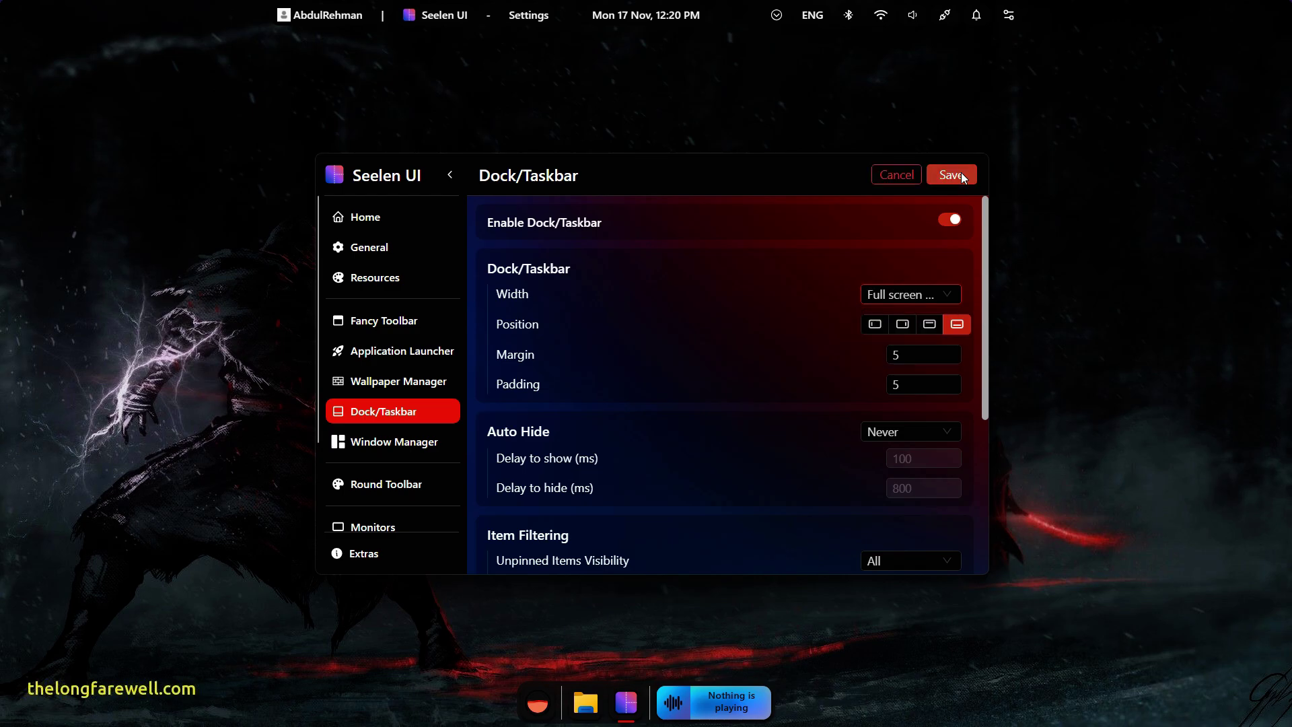
click(951, 175)
click(940, 296)
click(910, 352)
Try the dock on the right and left edges, then save it at the bottom
click(903, 327)
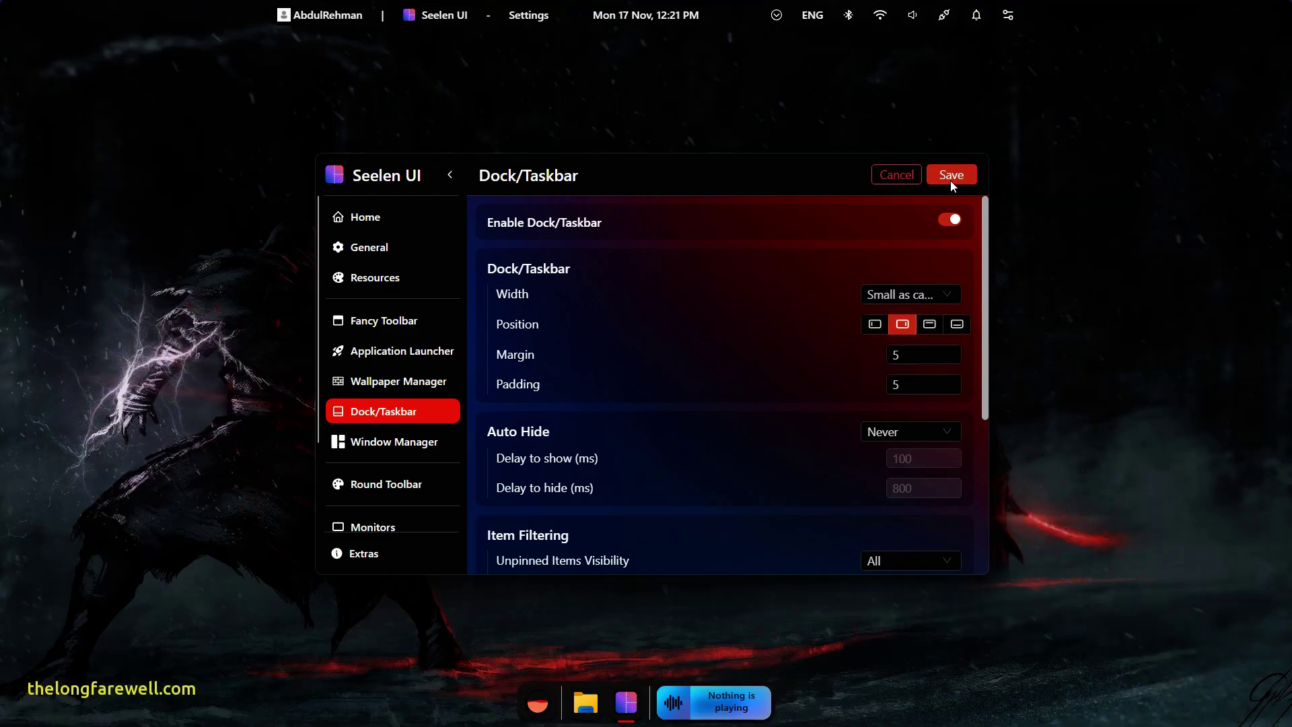
key(ctrl+s)
click(875, 324)
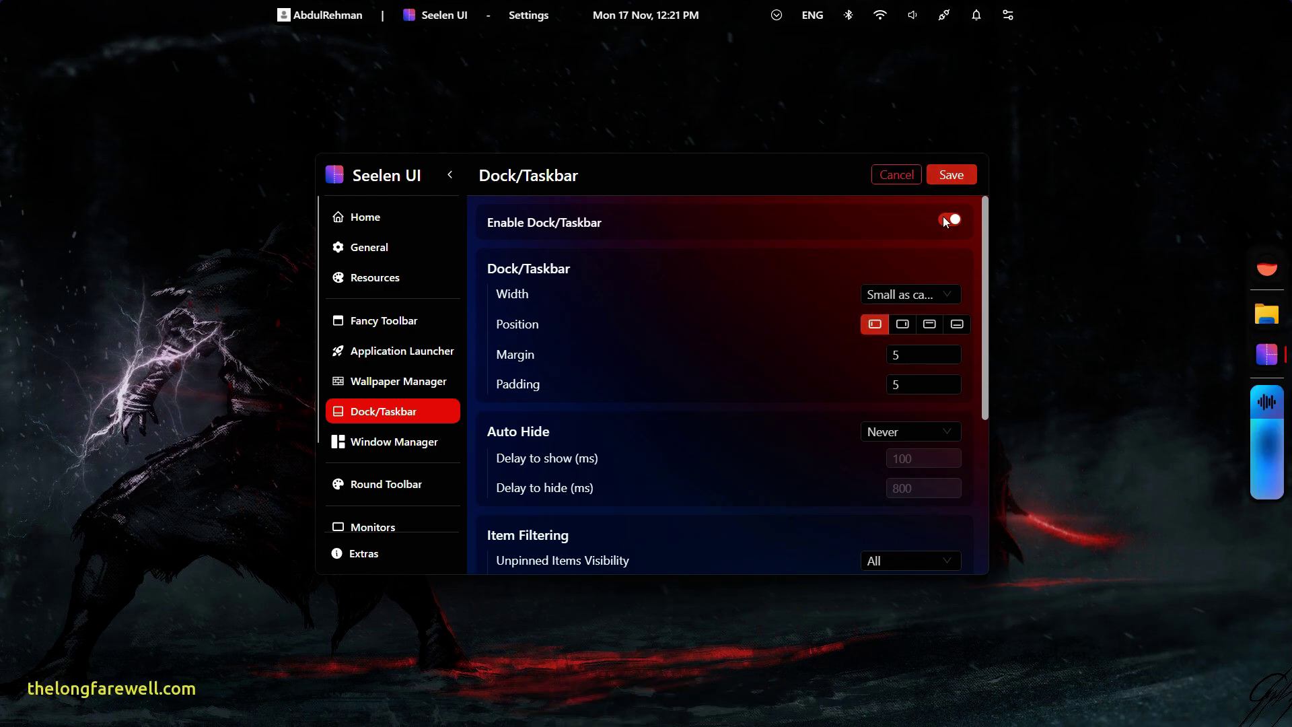
key(ctrl+s)
click(957, 325)
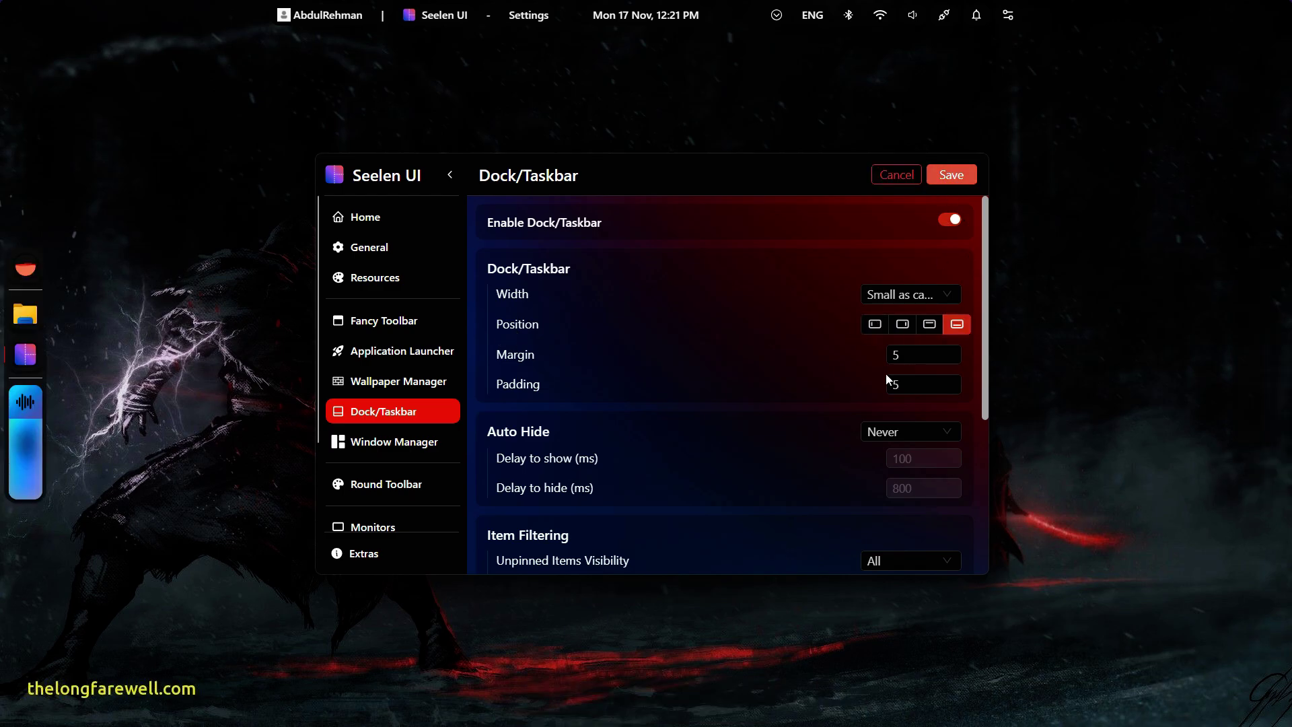
key(ctrl+s)
Set dock margin and padding to 7 and auto-hide to Always, then save
click(952, 349)
click(952, 348)
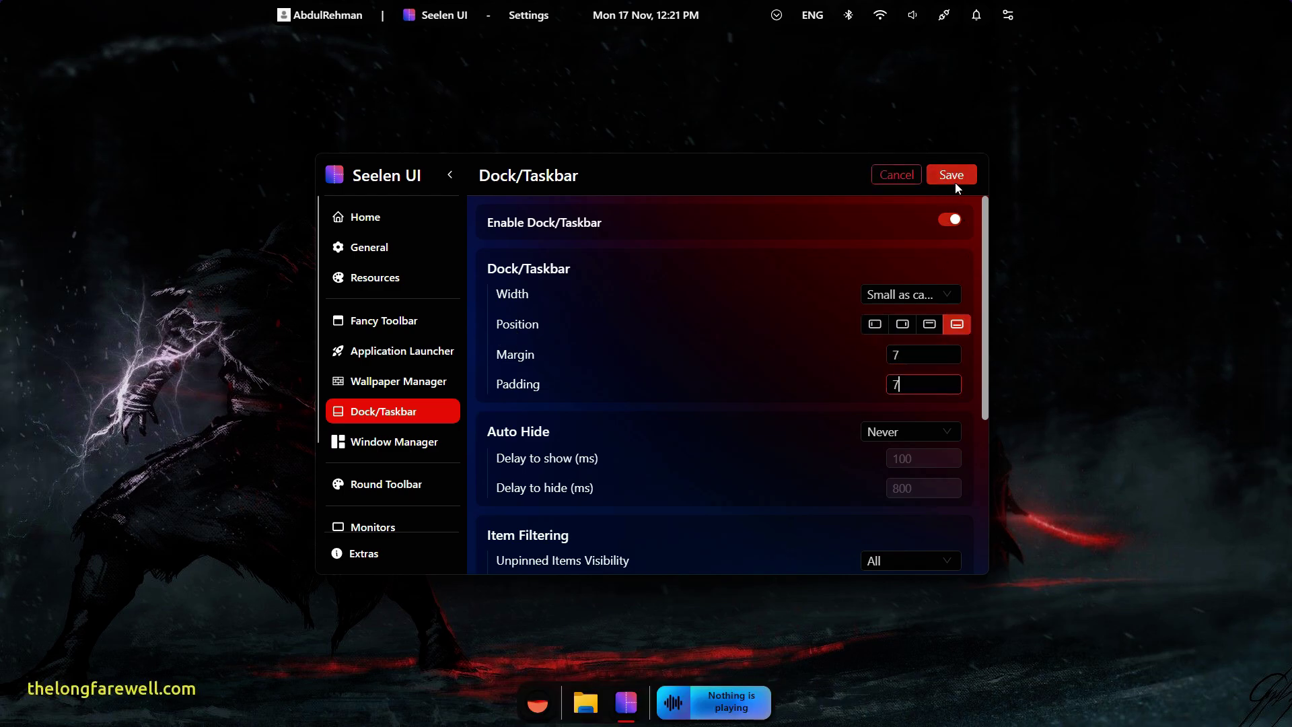
click(955, 183)
scroll(566, 350, down, 1)
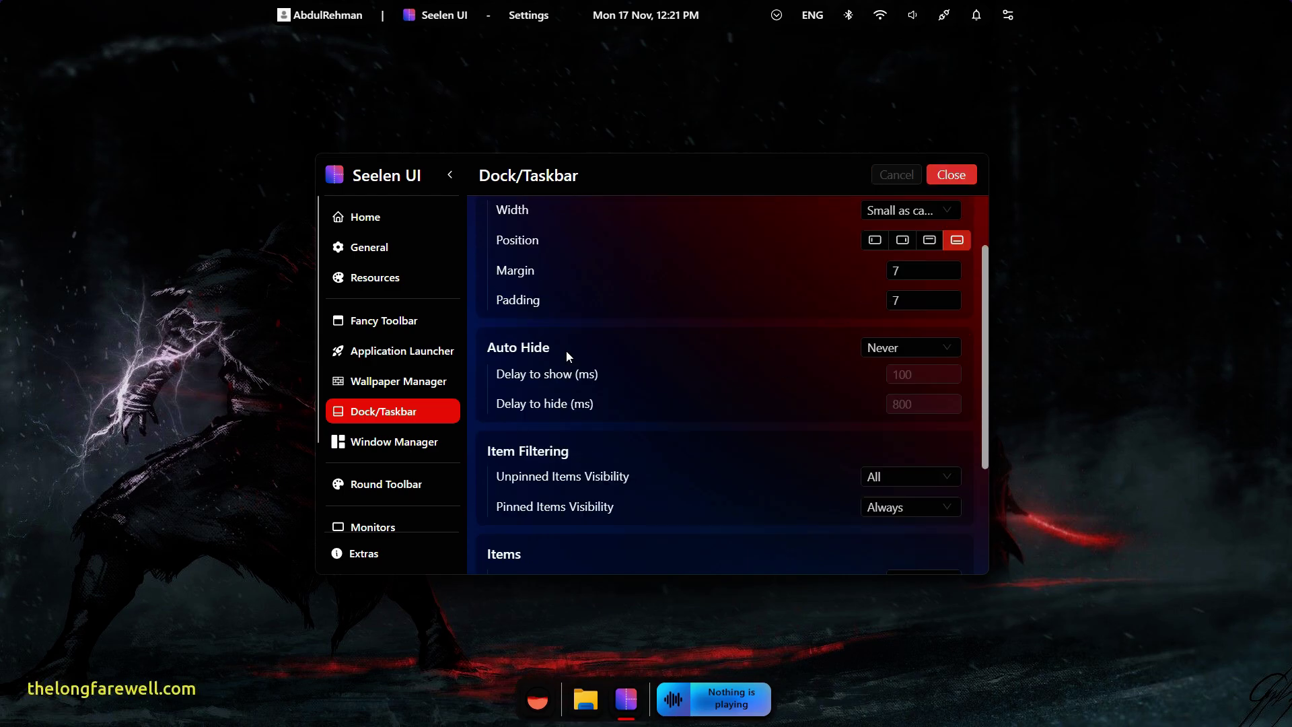
click(876, 345)
click(878, 409)
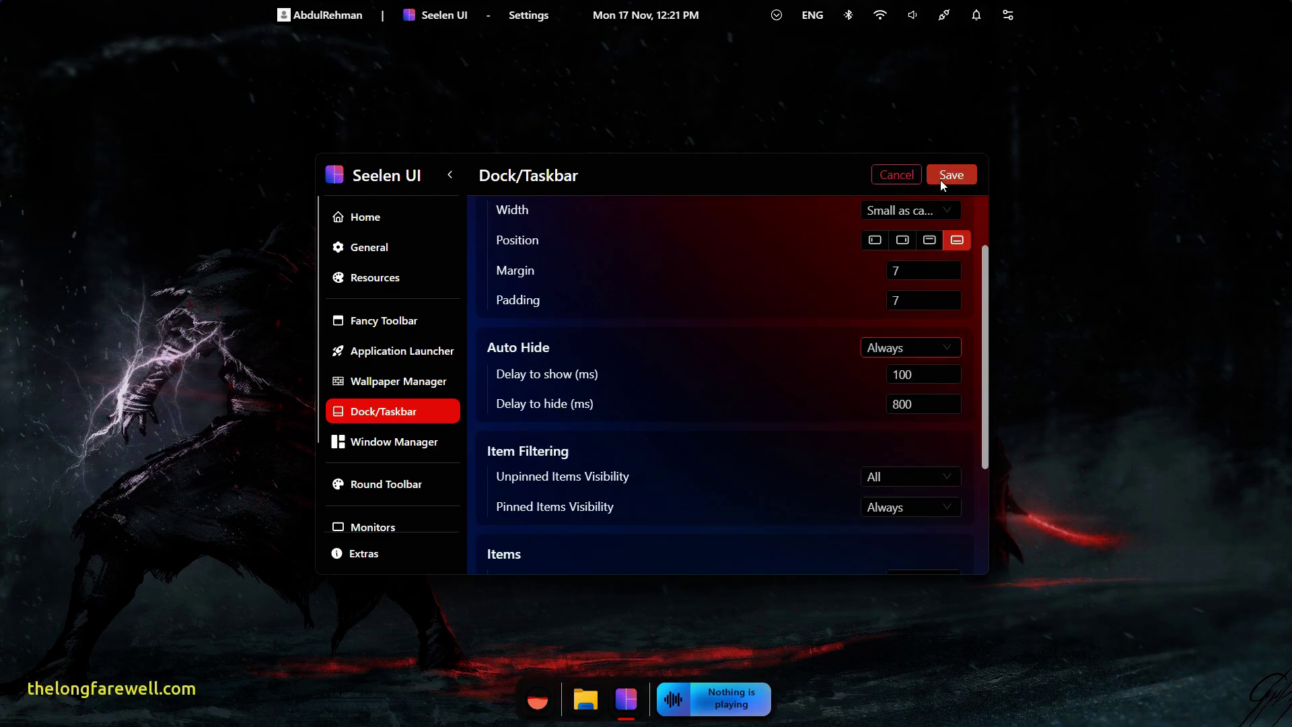
click(941, 180)
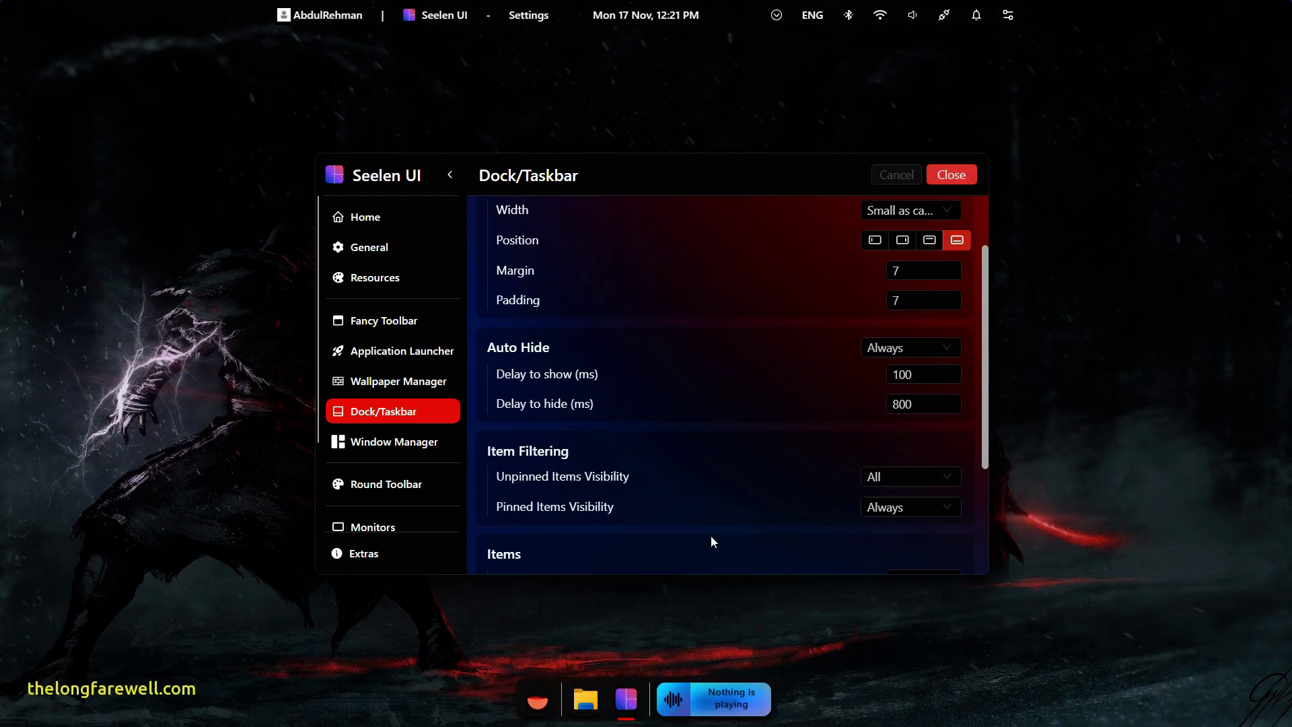
Set the dock auto-hide to Never and save
click(912, 349)
click(883, 375)
click(960, 176)
scroll(917, 409, down, 2)
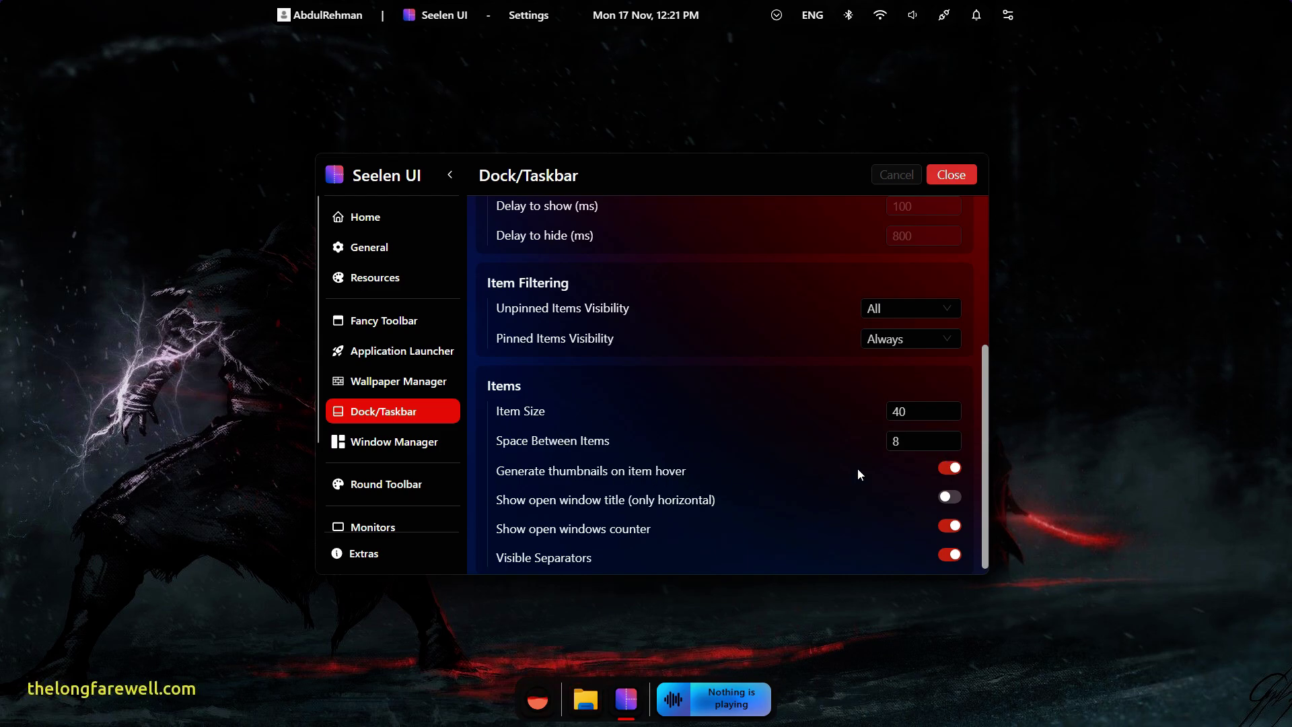
Toggle dock hover thumbnails off and back on, enable Show open window title, and save
mouse_move(629, 704)
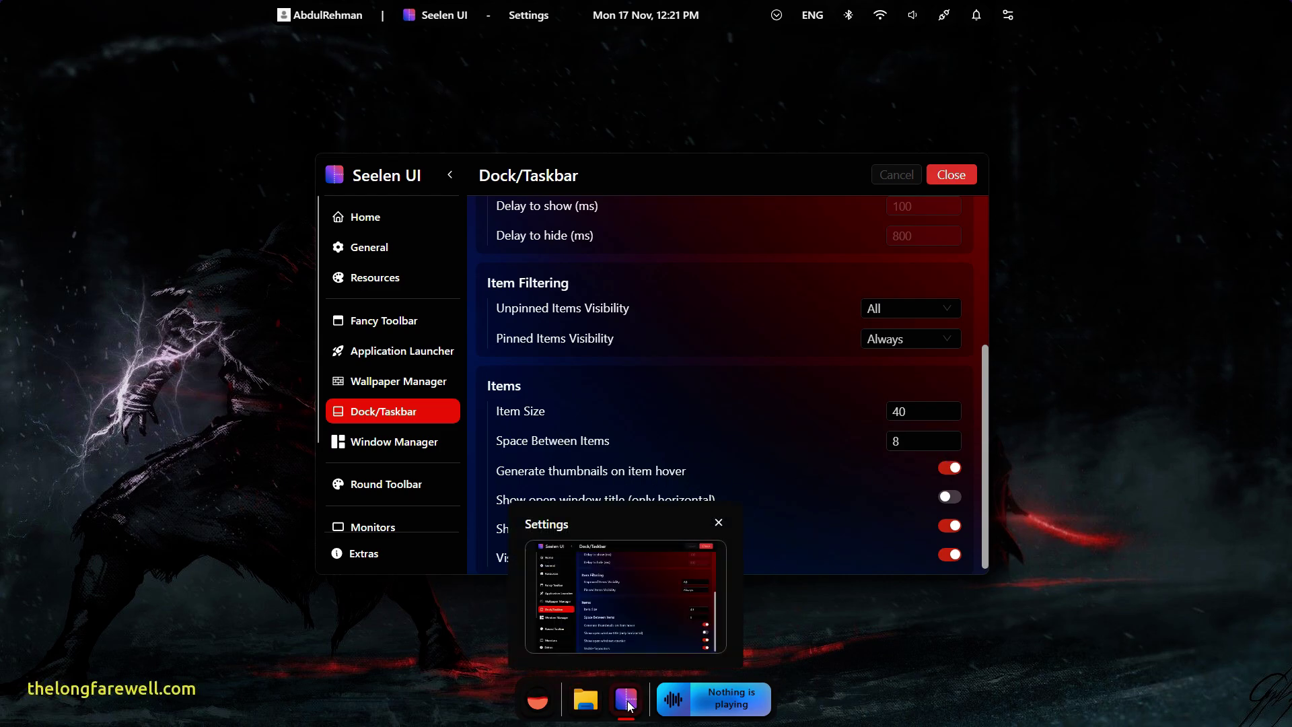
click(947, 468)
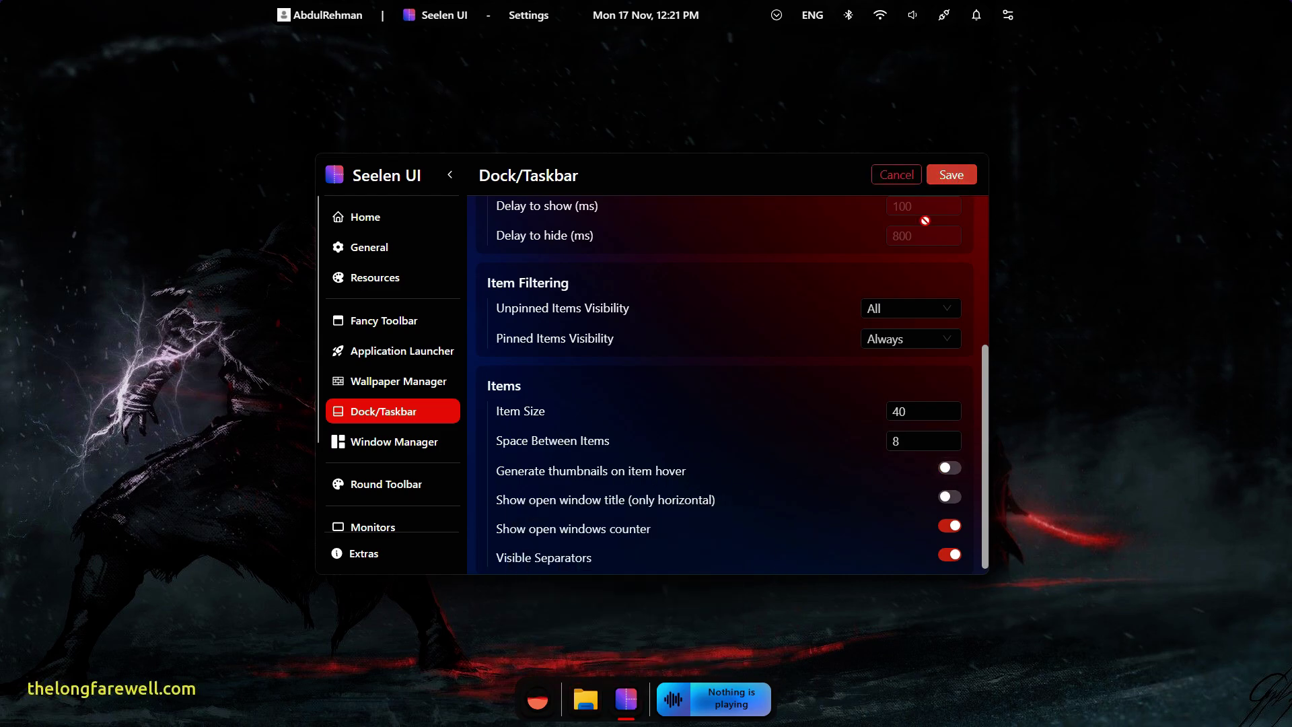
click(951, 174)
click(950, 468)
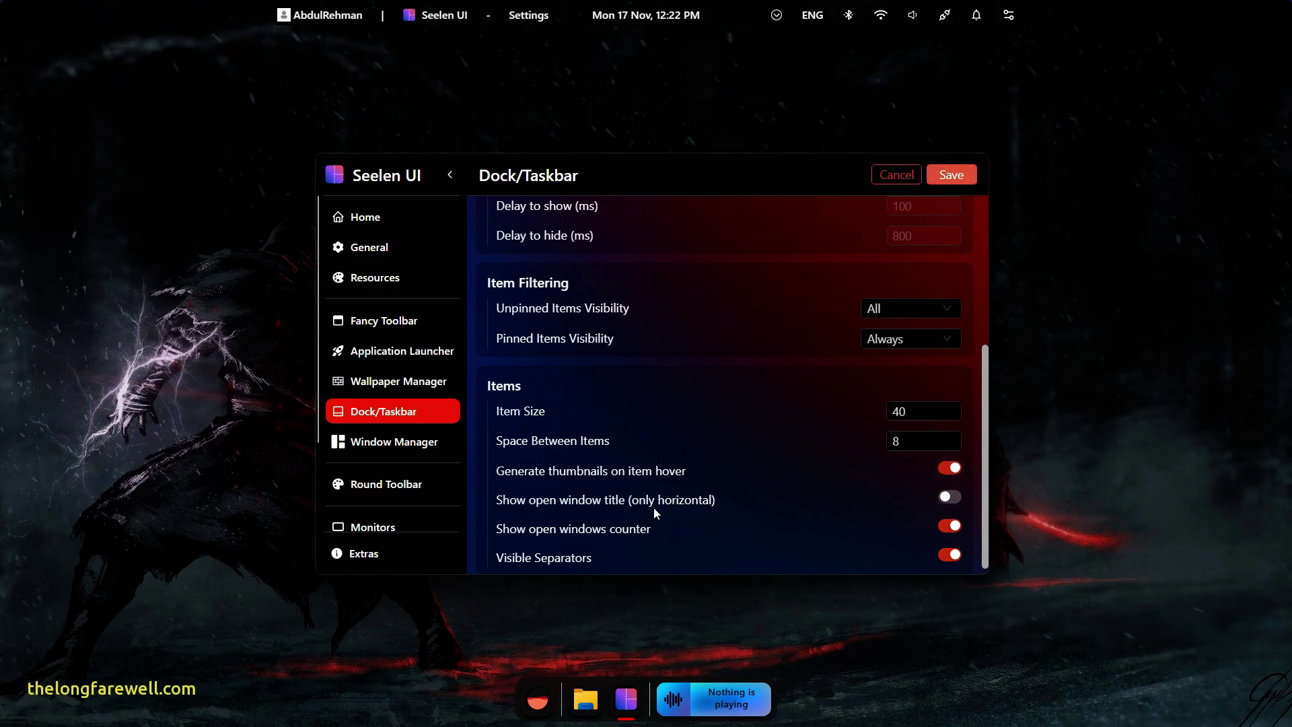
click(577, 503)
key(ctrl+s)
scroll(532, 504, down, 1)
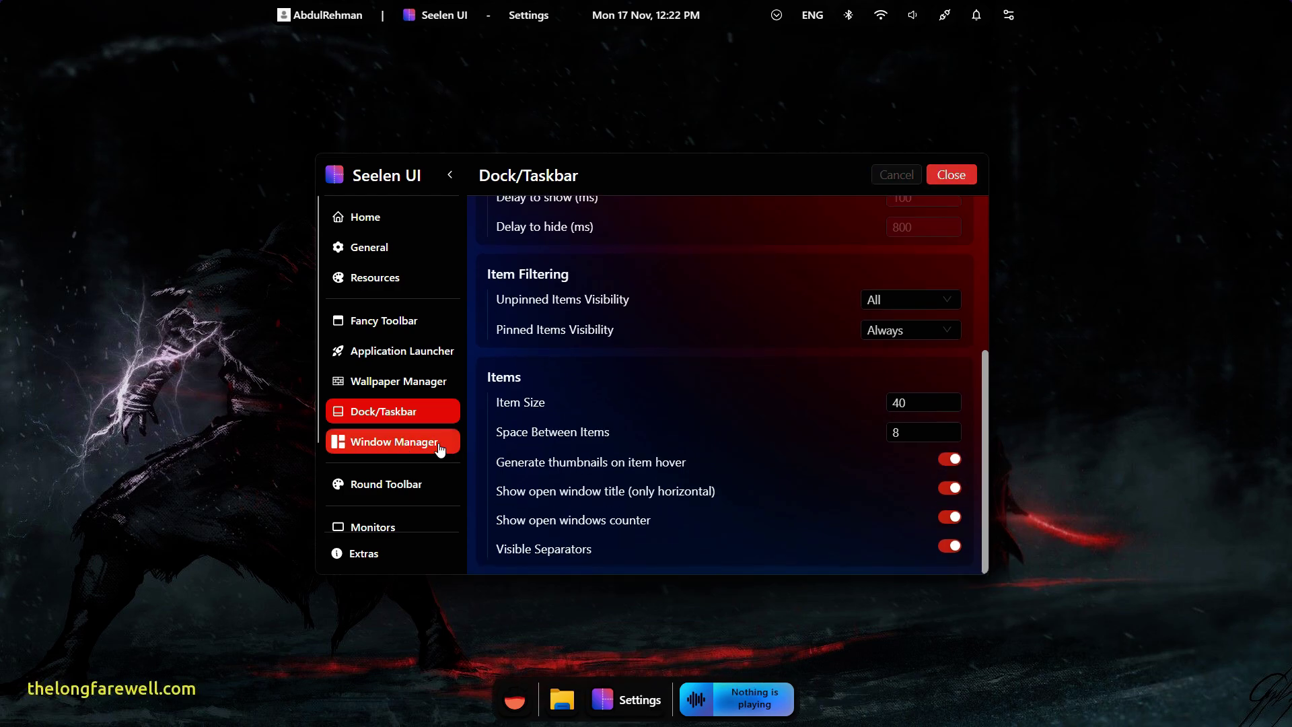
Enable the tiling window manager with the BSPWM layout, save, and close Settings
click(418, 448)
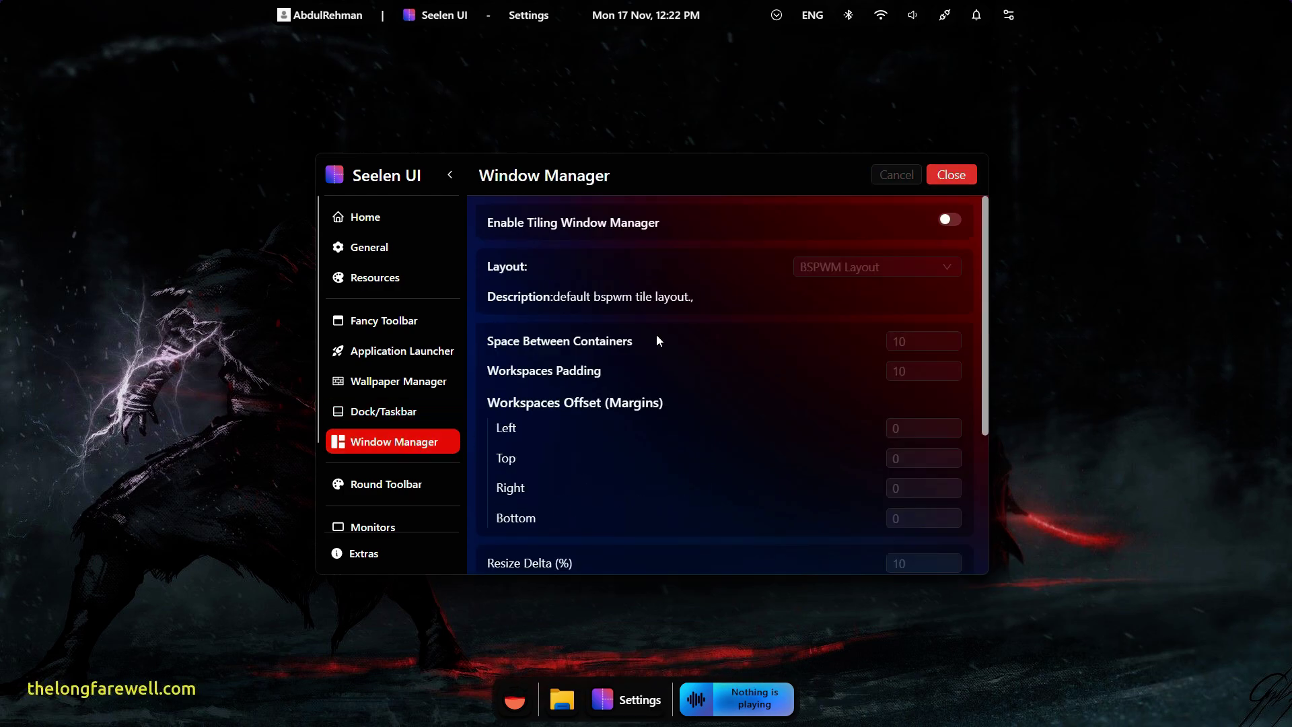
click(960, 217)
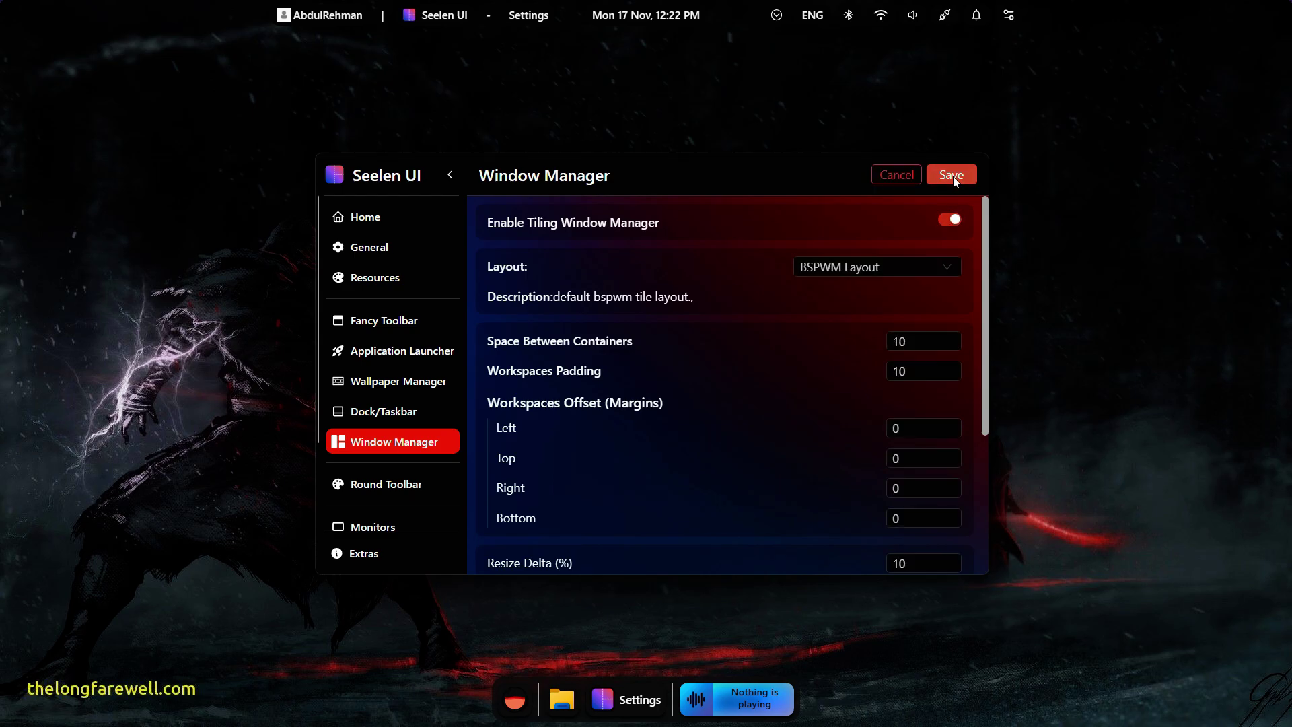
click(952, 175)
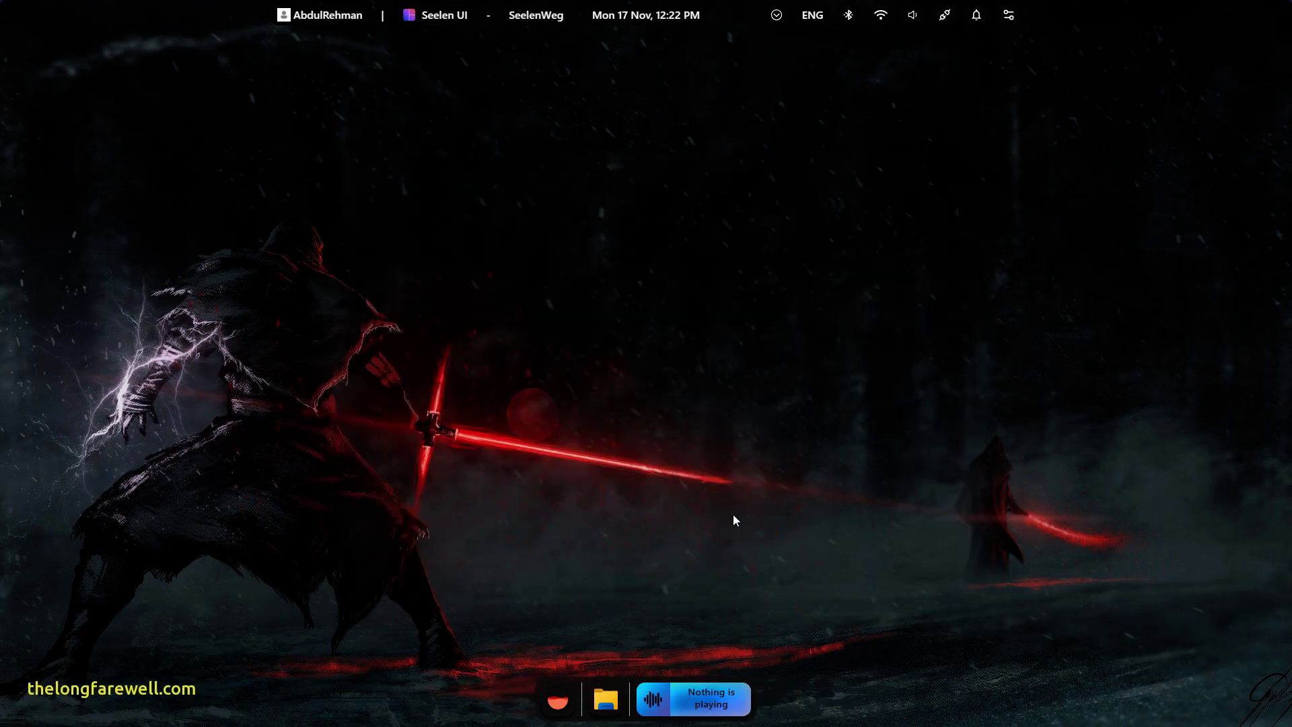
Open File Explorer with Win+E and launch Google Chrome from the launcher via "chro"
key(super+e)
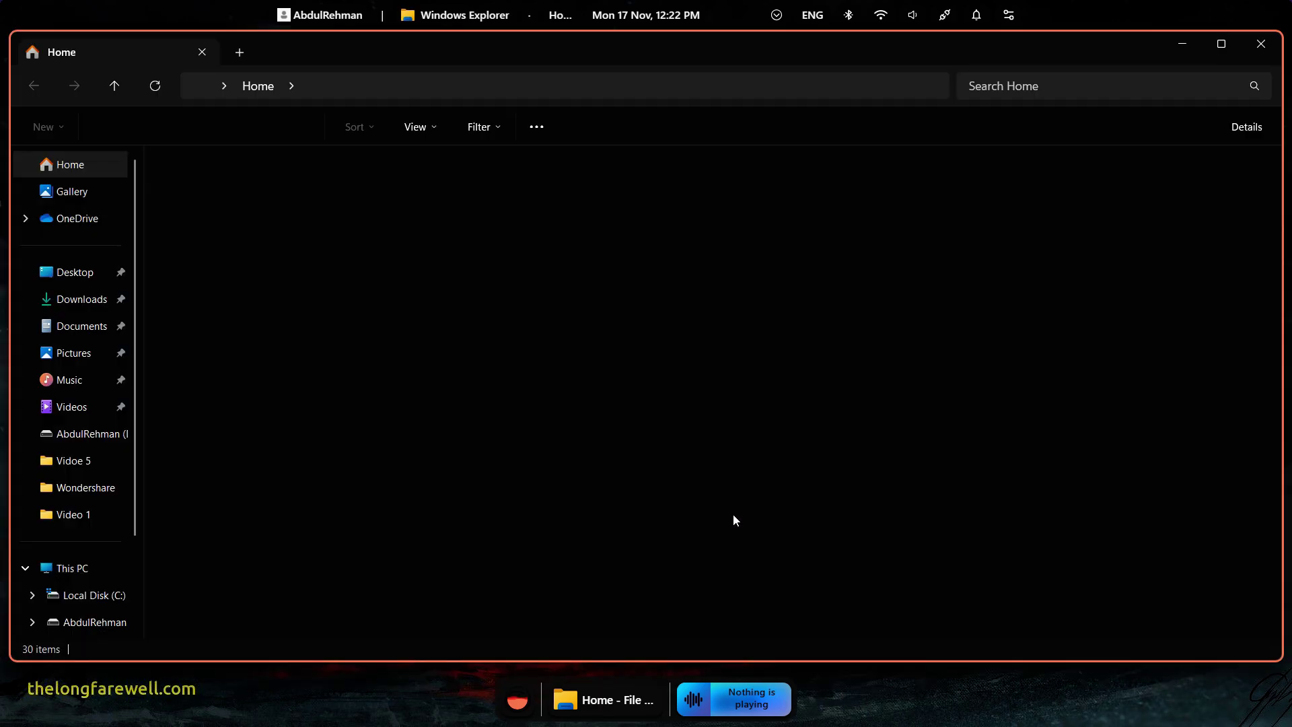
key(super+space)
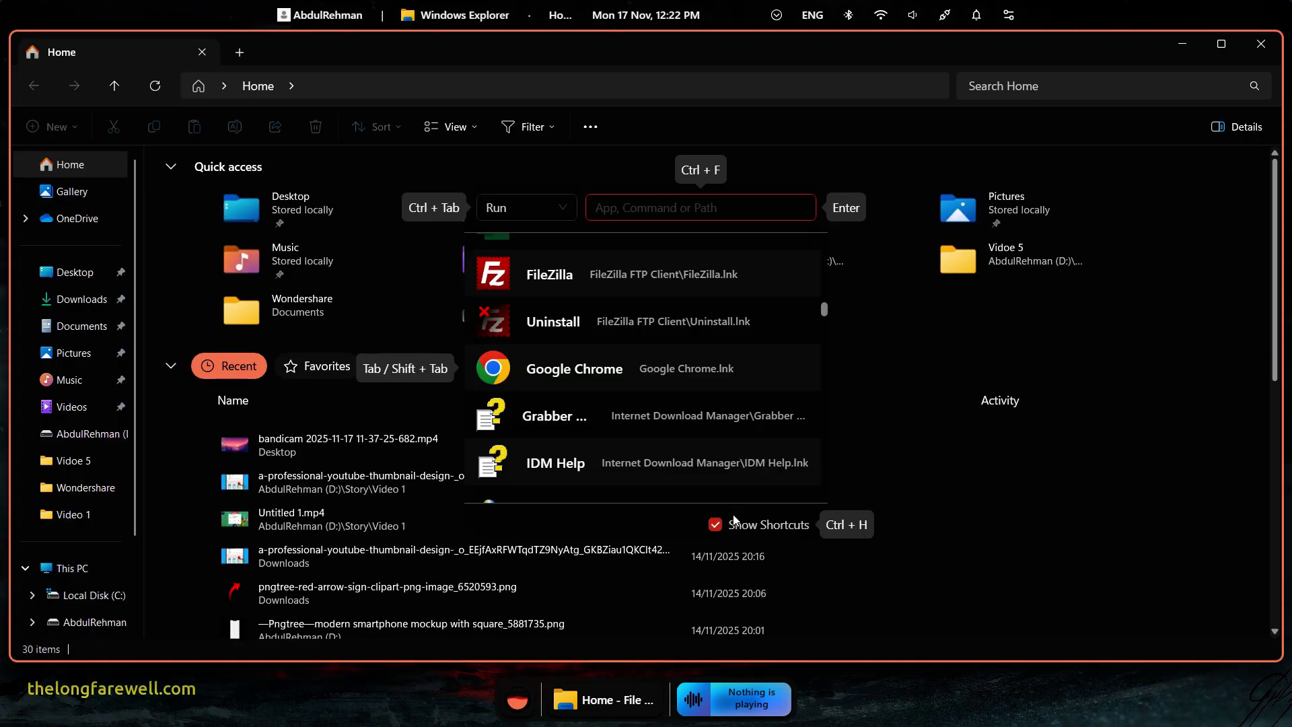
text(chro)
click(721, 259)
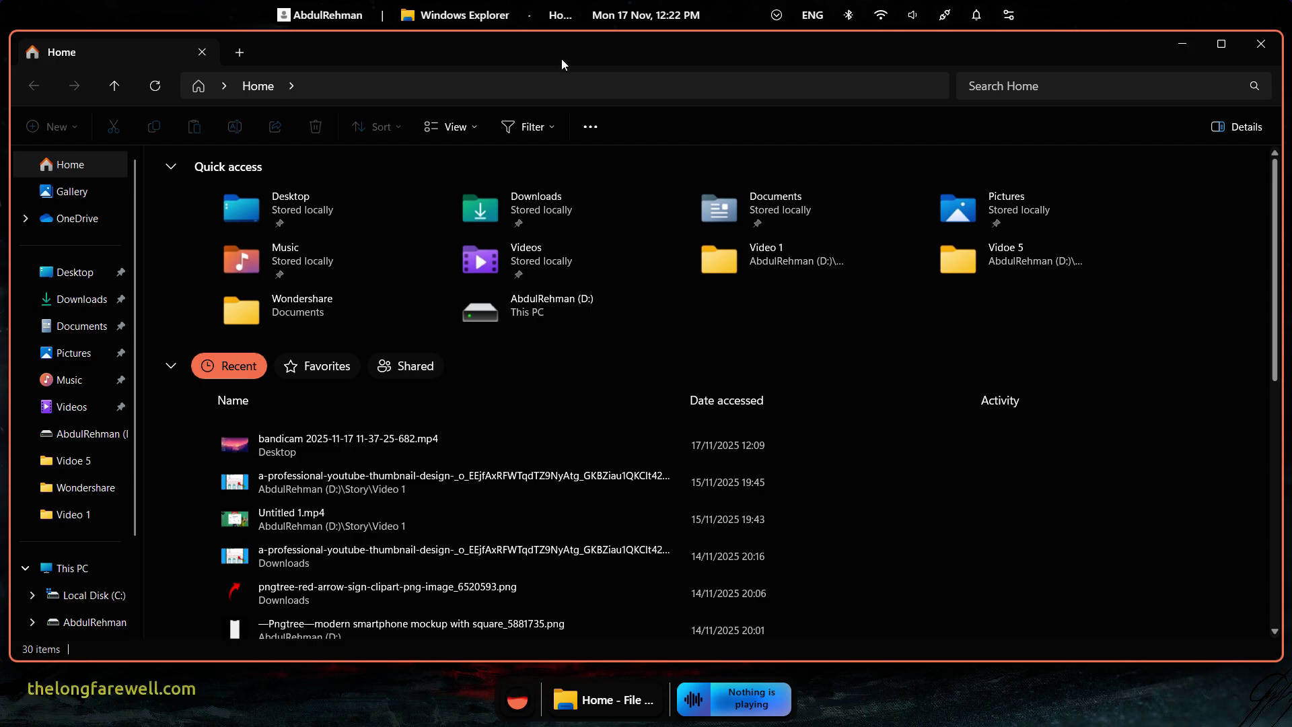
Reopen the app launcher, open the Start menu, then bring the launcher back
key(super+space)
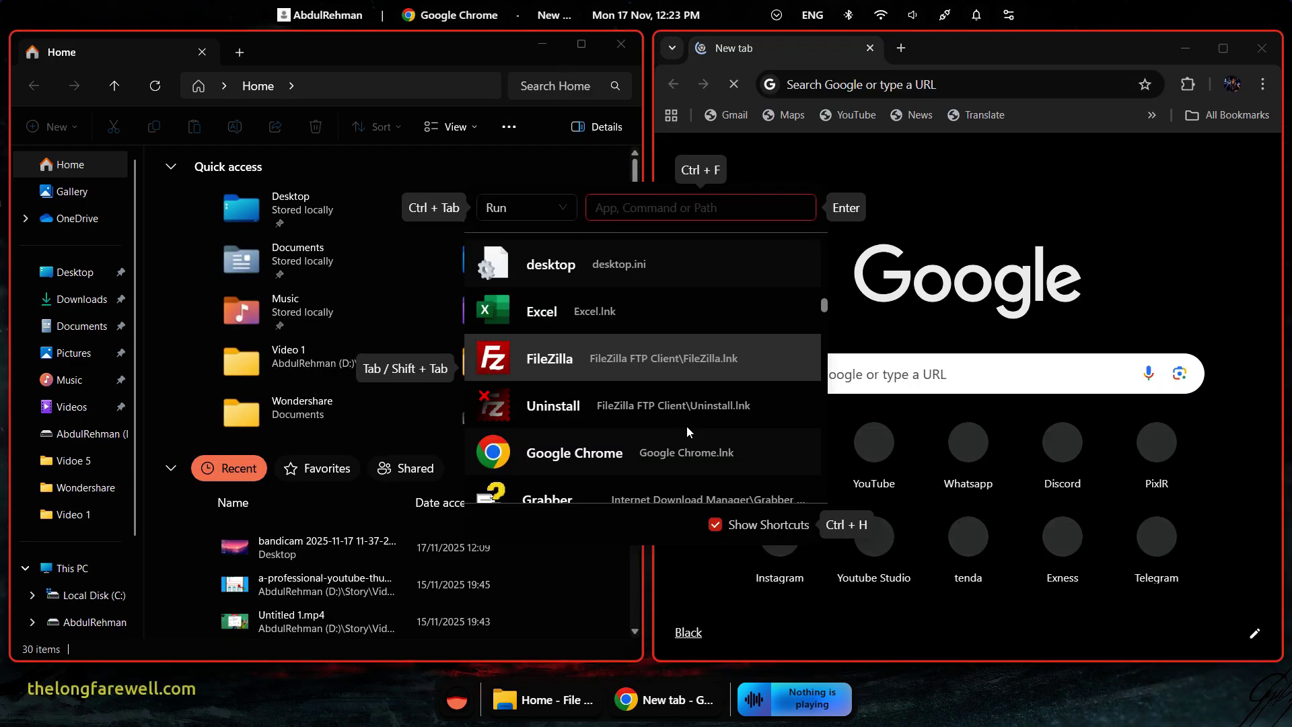
key(super)
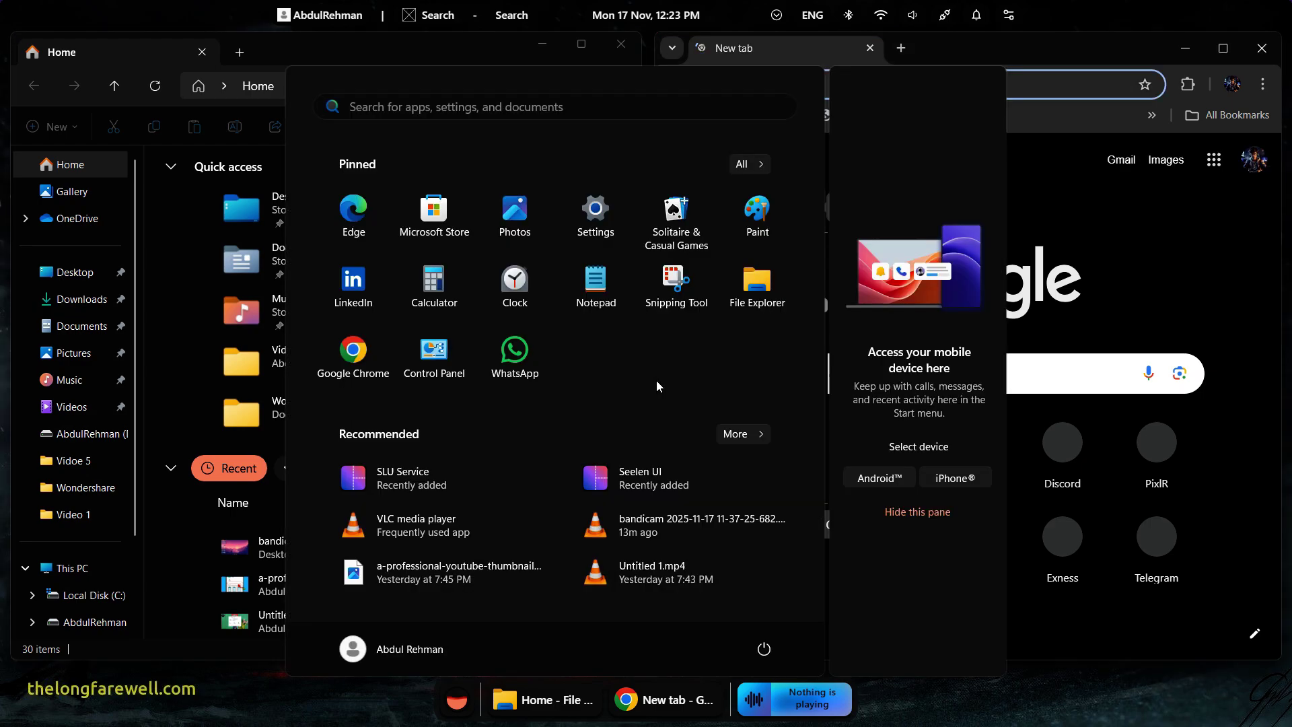
key(super+space)
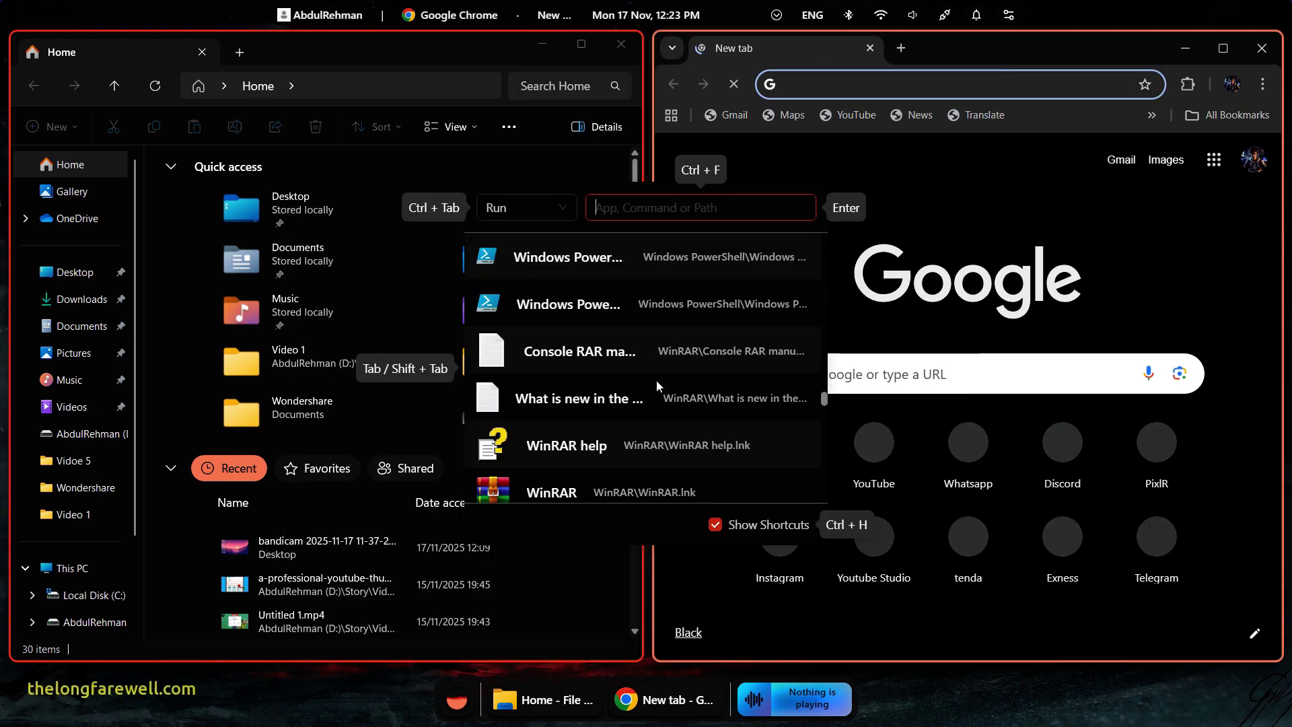